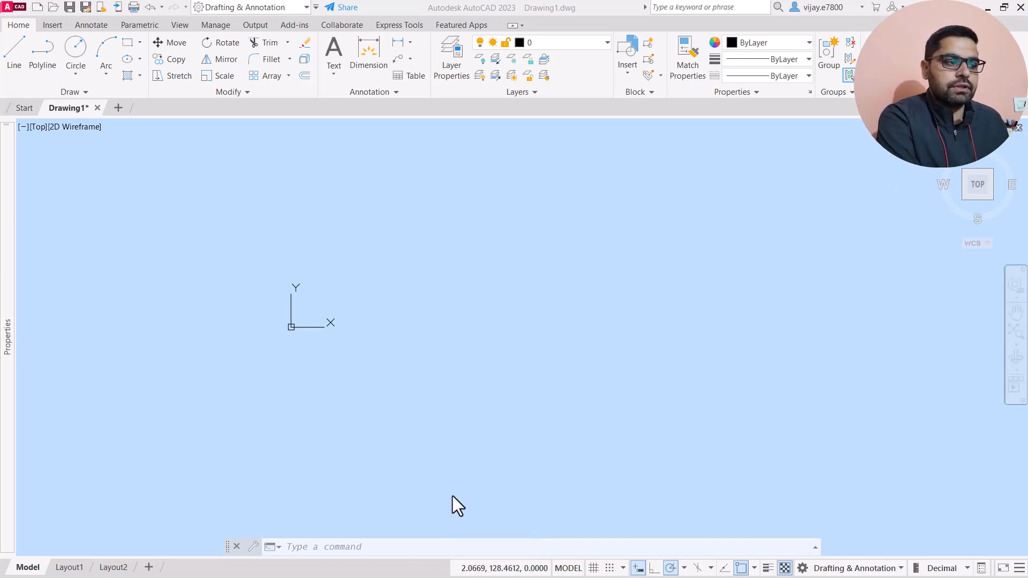
pyautogui.click(465, 448)
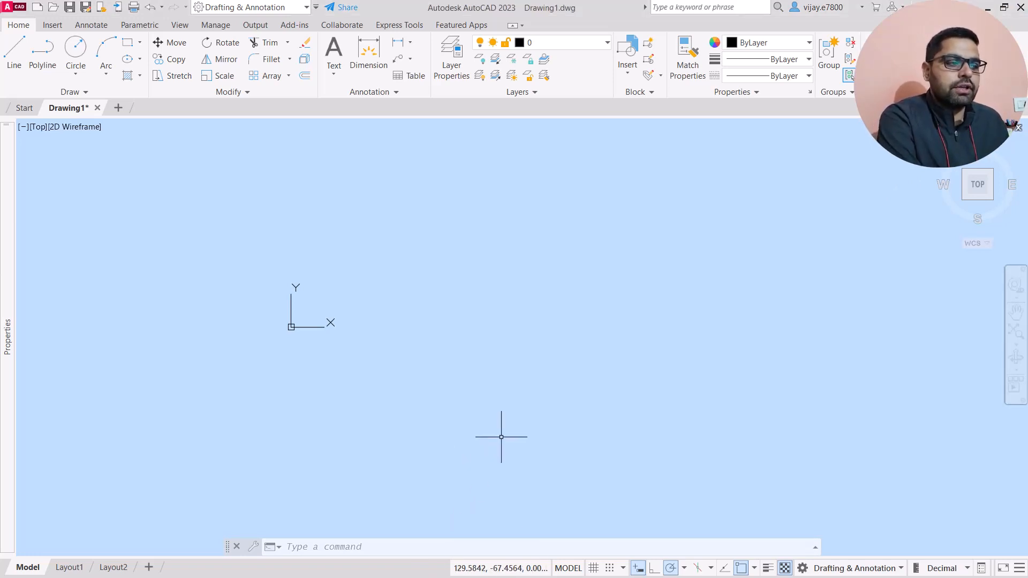
pyautogui.click(521, 403)
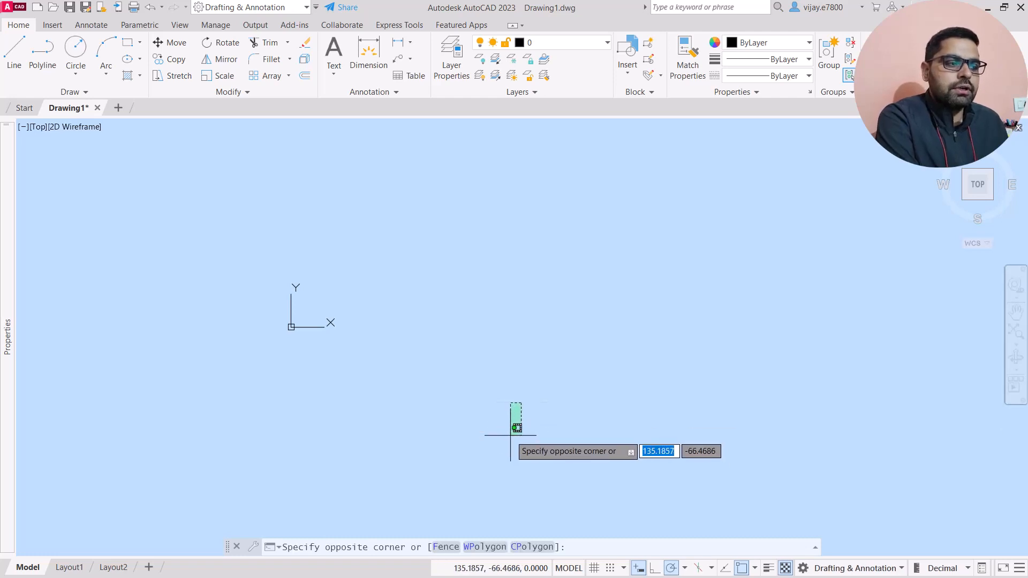
pyautogui.rightClick(501, 428)
pyautogui.click(485, 441)
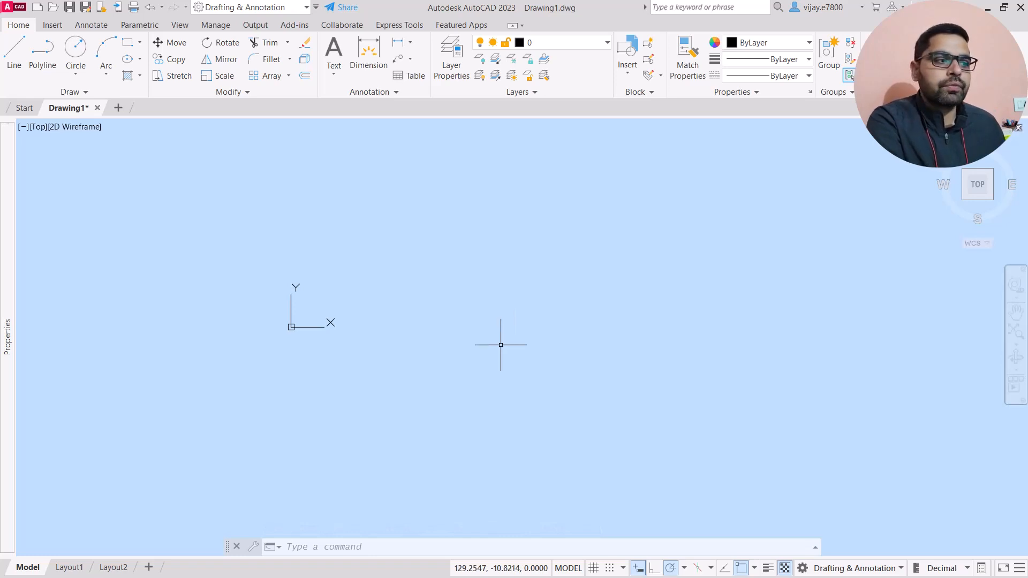
pyautogui.scroll(-5, 498, 345)
pyautogui.scroll(-3, 570, 340)
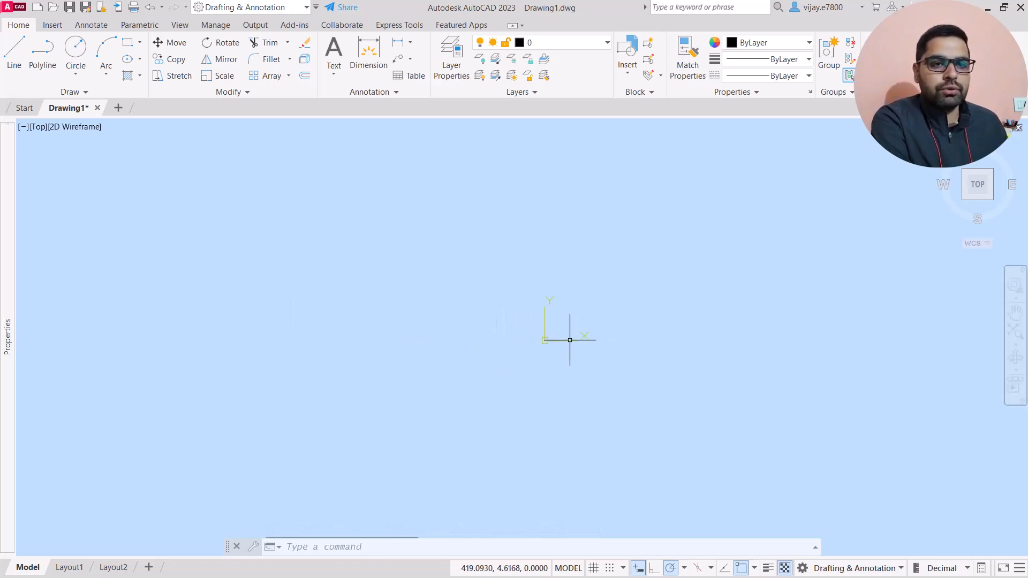
pyautogui.scroll(-3, 642, 335)
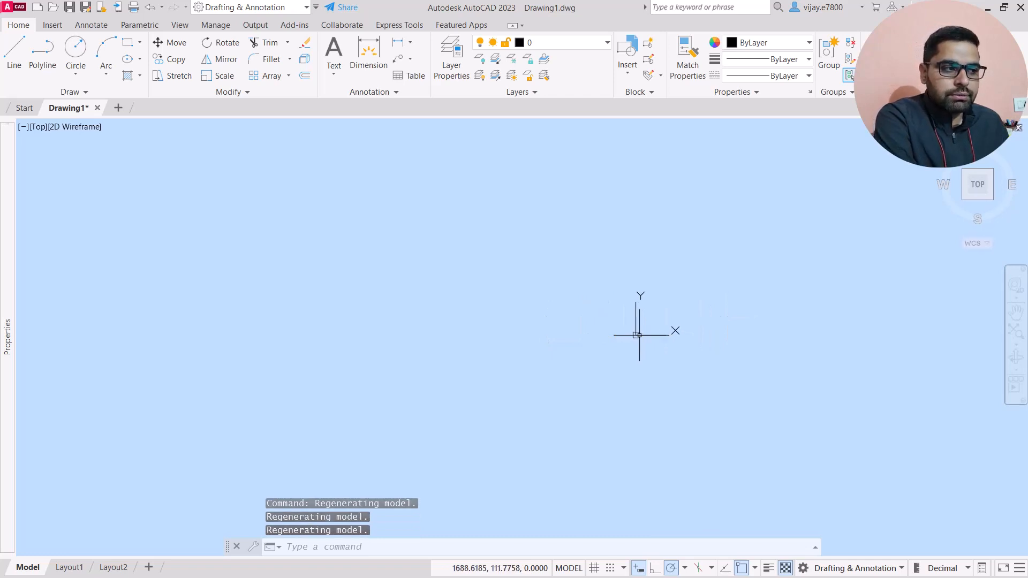
pyautogui.scroll(5, 604, 356)
pyautogui.scroll(3, 594, 357)
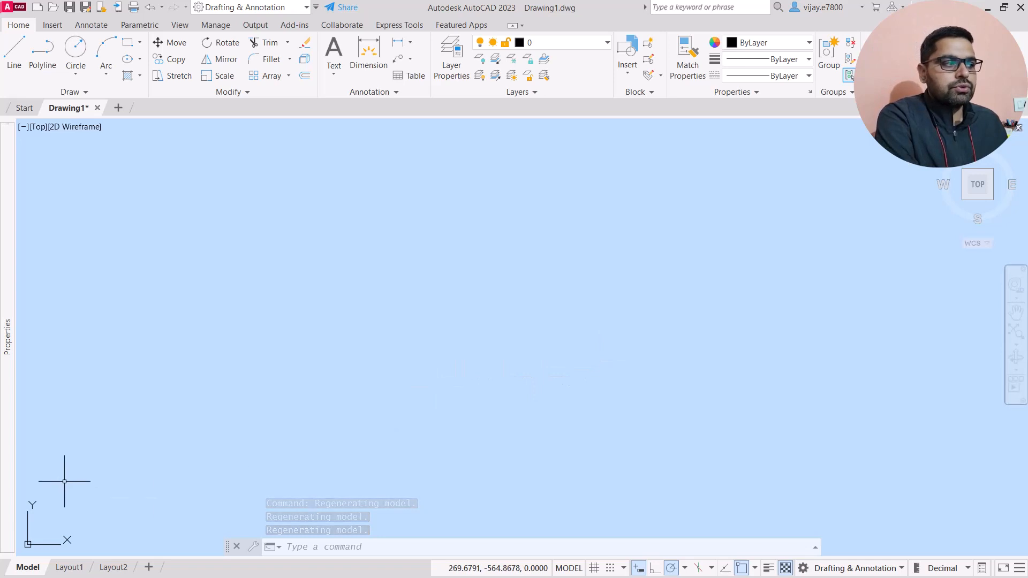
pyautogui.moveTo(65, 481); pyautogui.dragTo(271, 380, button='middle')
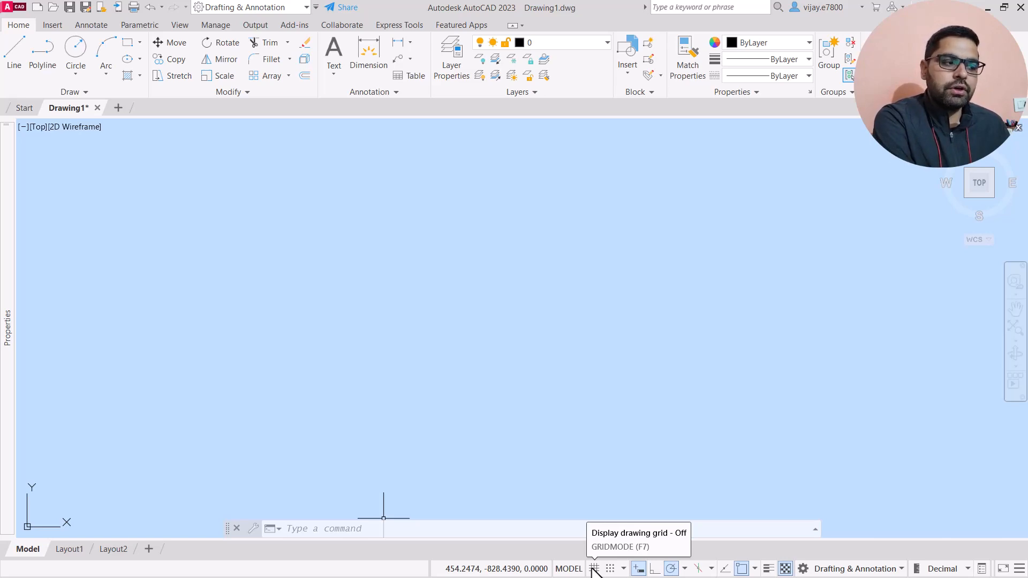
# - Turn on the drawing grid and inspect its lines around the origin
pyautogui.click(594, 568)
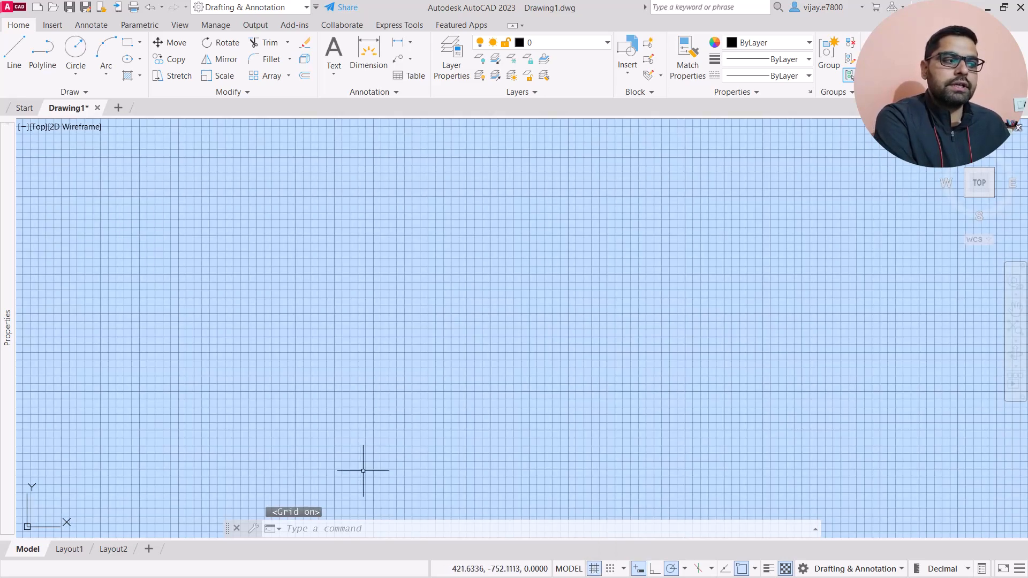
pyautogui.scroll(4, 206, 429)
pyautogui.scroll(-3, 175, 331)
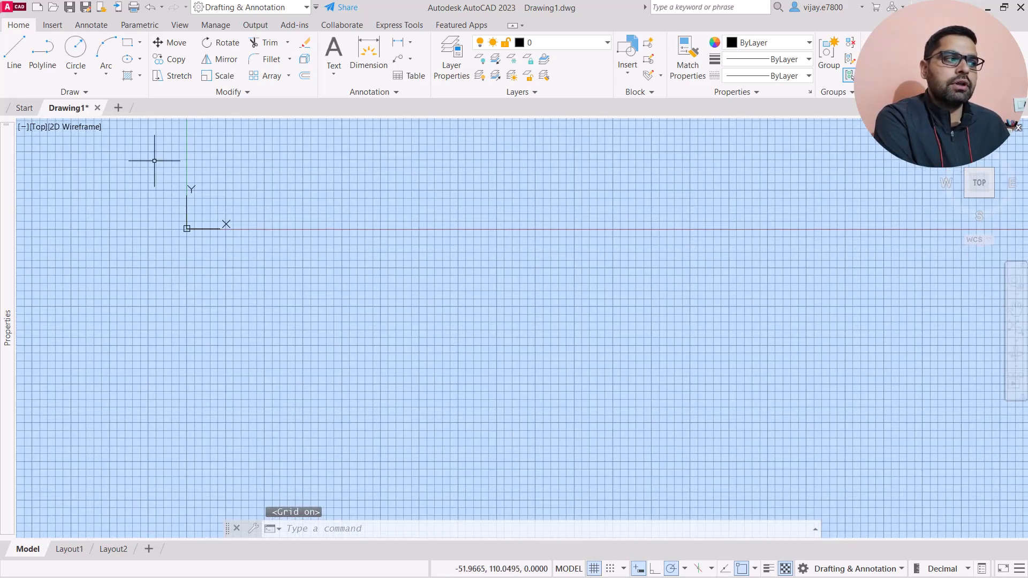
pyautogui.moveTo(151, 160); pyautogui.dragTo(330, 320, button='middle')
pyautogui.scroll(2, 351, 390)
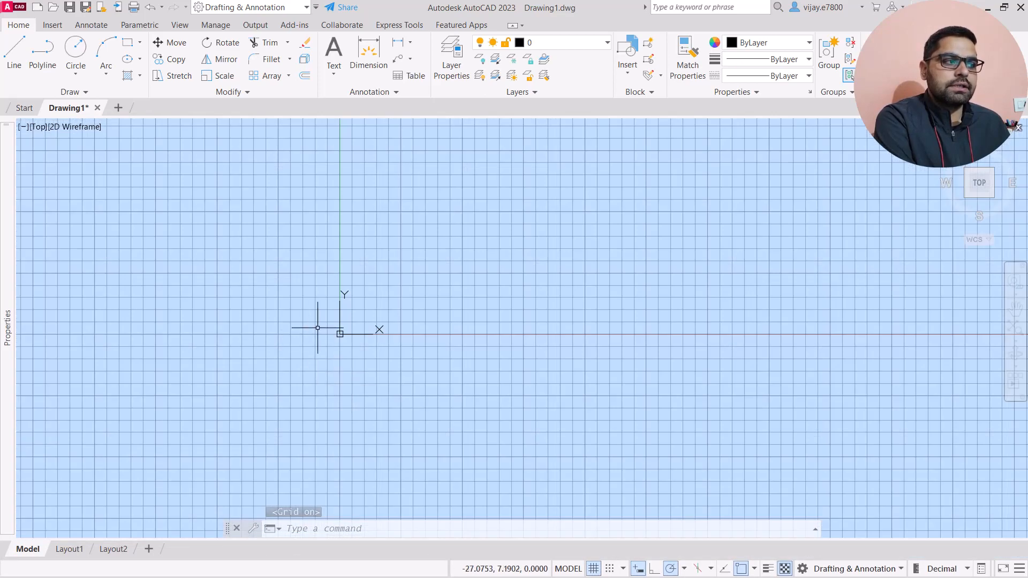
pyautogui.scroll(10, 302, 284)
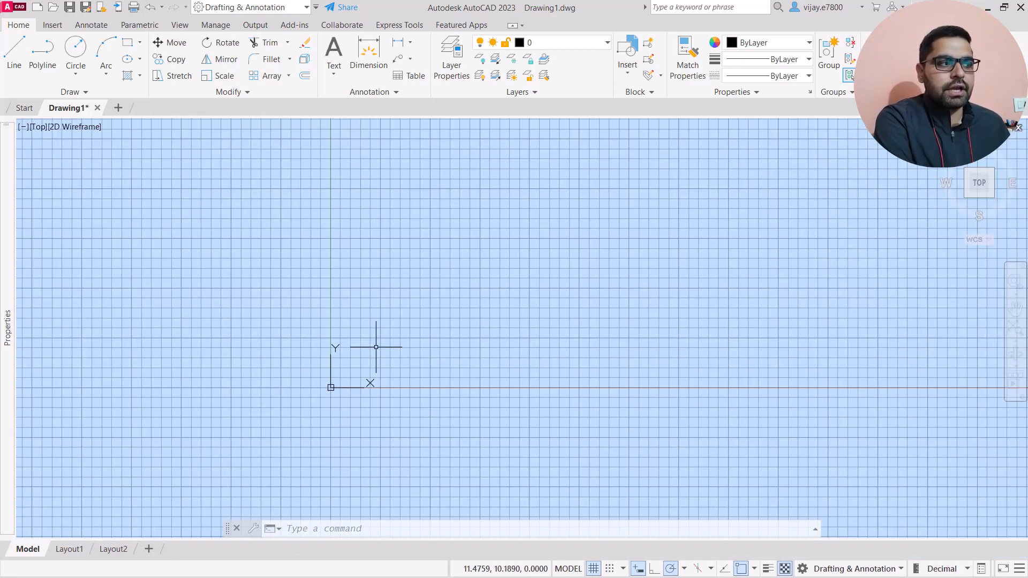
pyautogui.scroll(3, 340, 378)
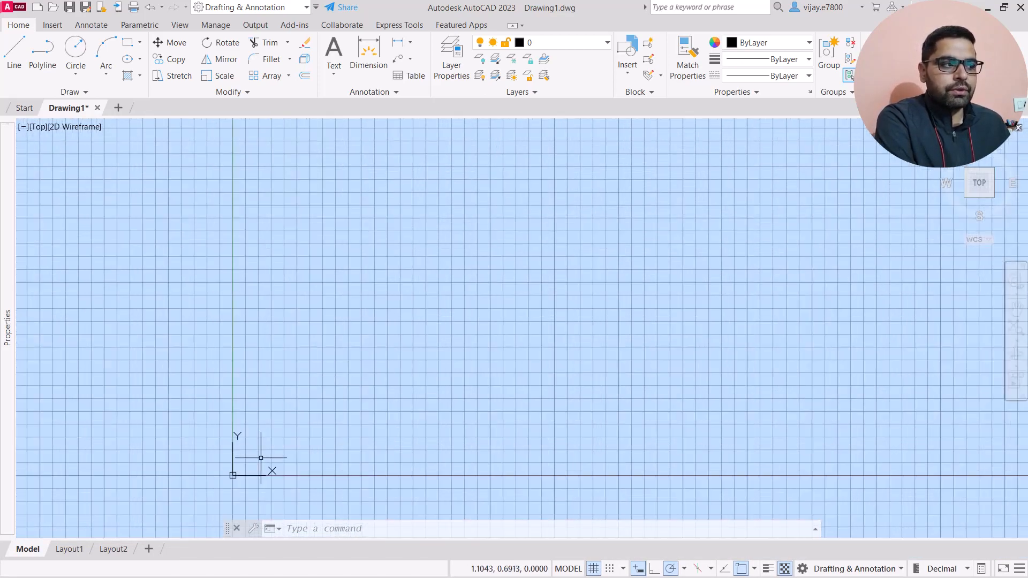
pyautogui.scroll(3, 259, 459)
pyautogui.moveTo(259, 459); pyautogui.dragTo(447, 369, button='middle')
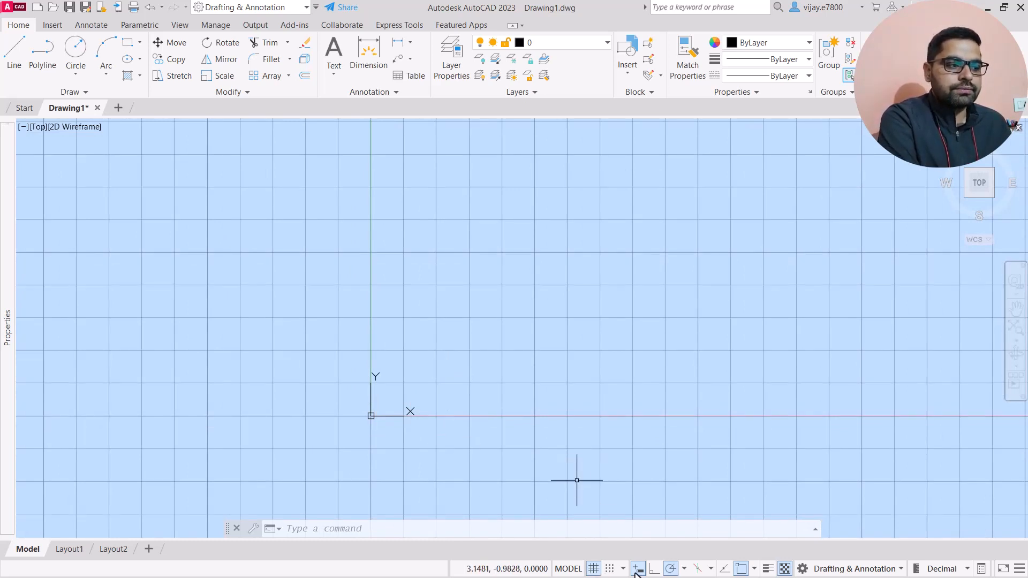
# - Review the snap and grid spacing options in the grid settings, keeping them as they are
pyautogui.rightClick(594, 568)
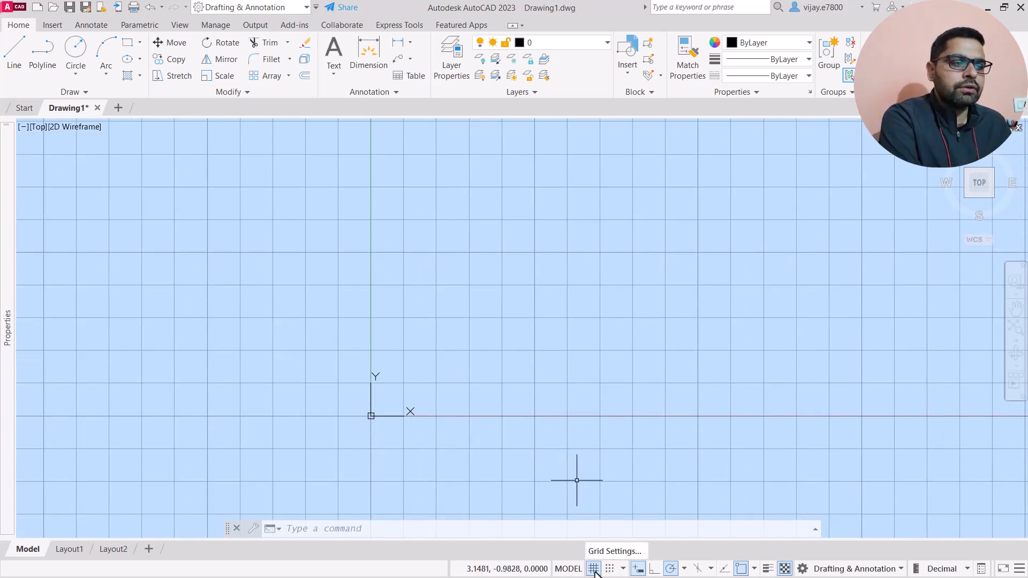
pyautogui.click(595, 556)
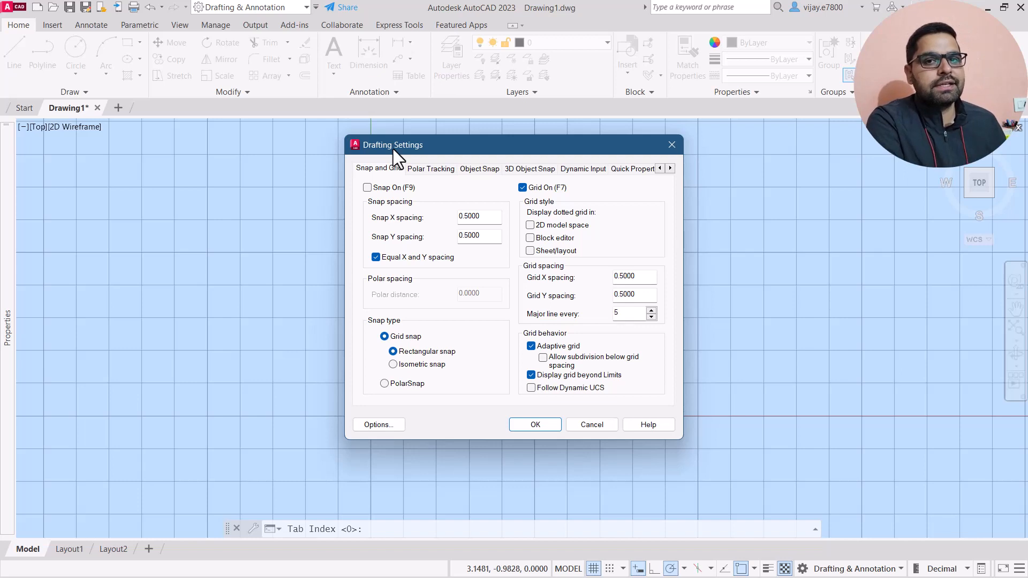
pyautogui.click(545, 425)
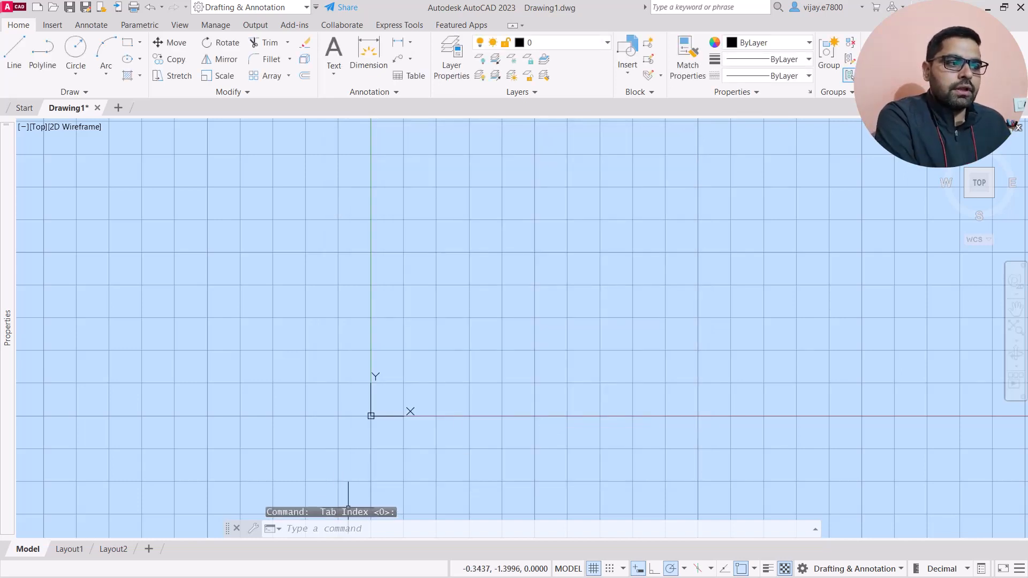
# - Turn on snap mode and start the Line command to try snapping to grid points near the origin
pyautogui.click(609, 568)
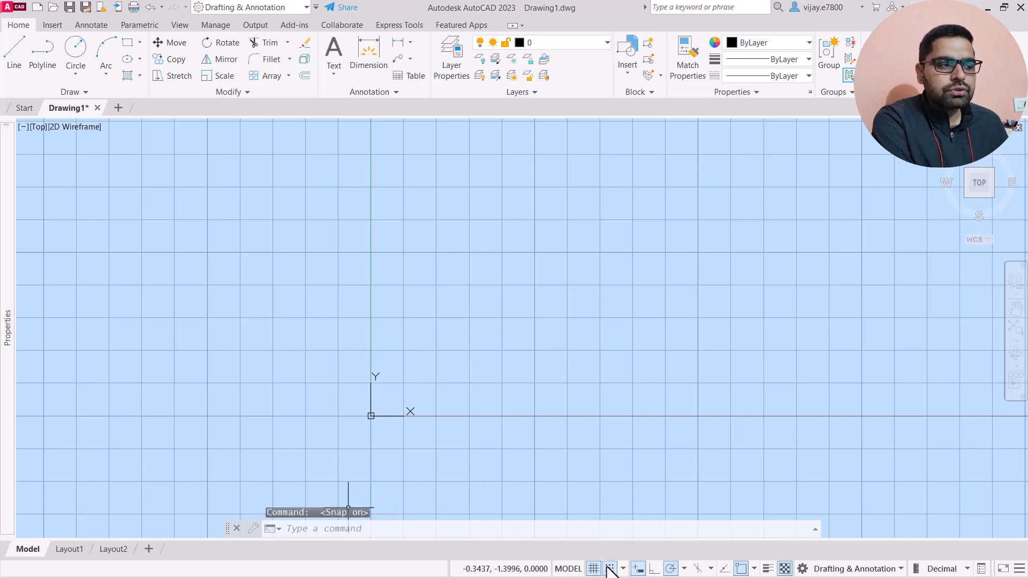
pyautogui.scroll(3, 418, 396)
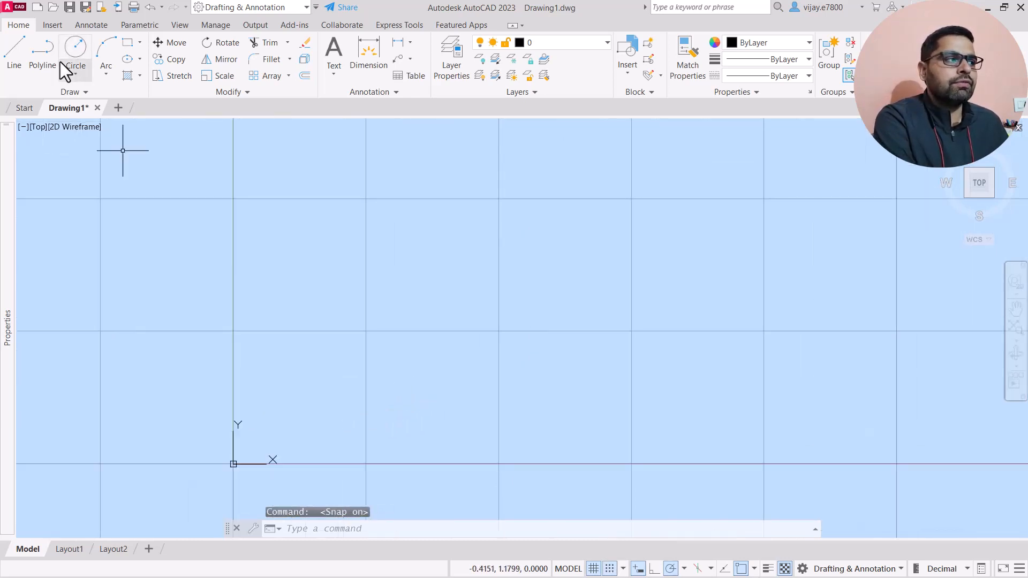
pyautogui.click(15, 56)
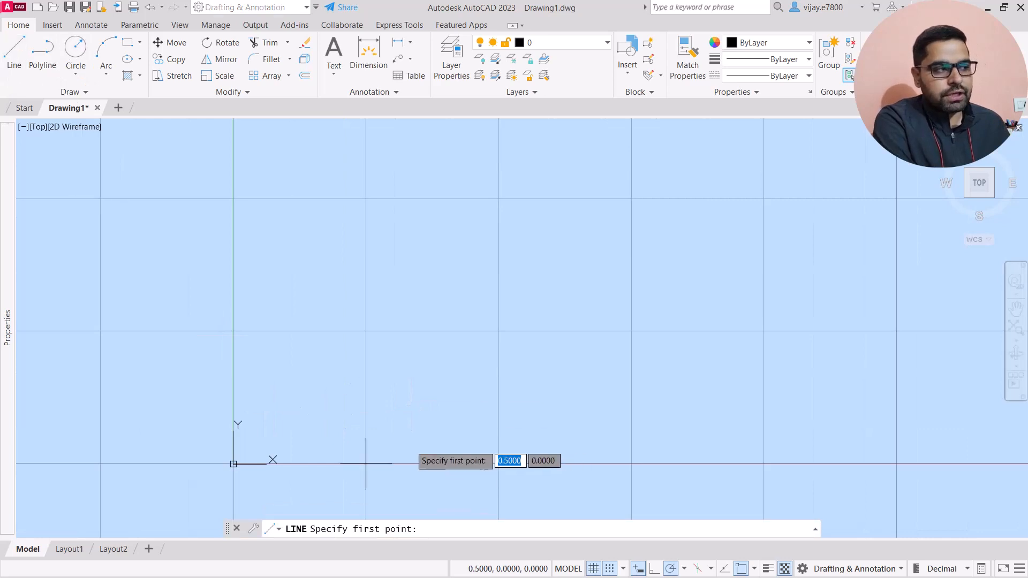
pyautogui.scroll(-2, 260, 382)
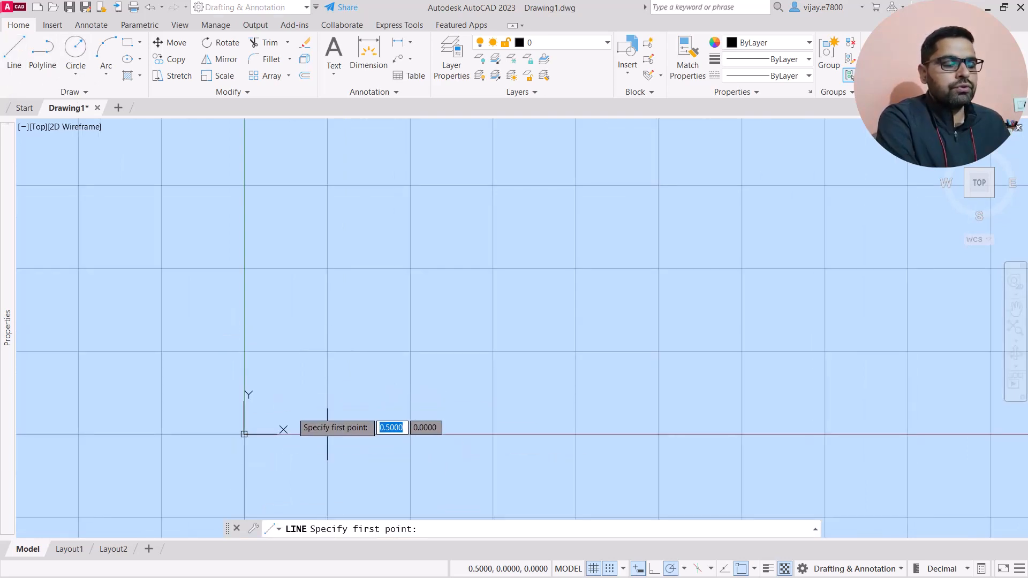
# - Turn off snap mode and draw a freehand open zigzag of eight connected line segments just above the X axis
pyautogui.click(609, 568)
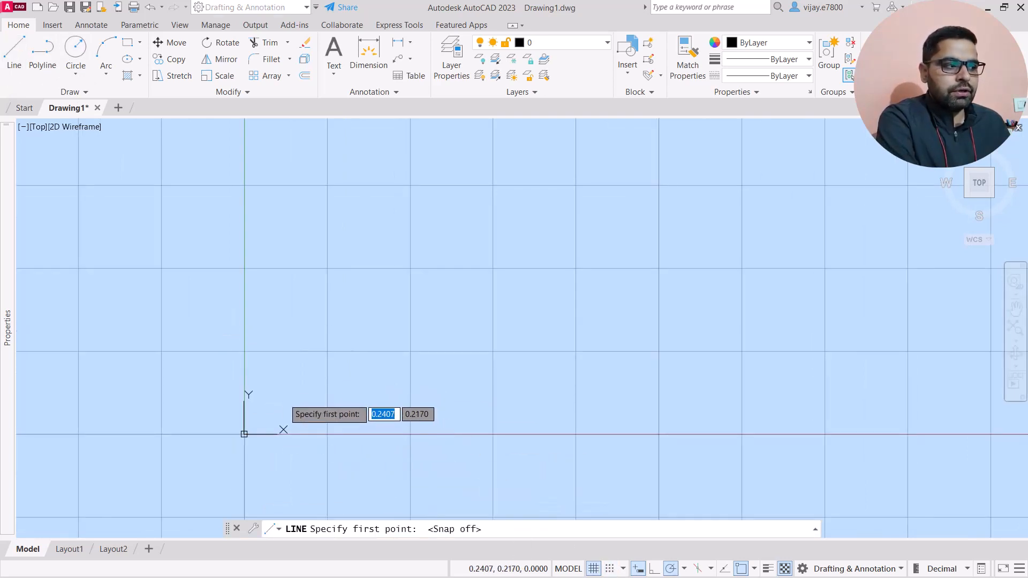
pyautogui.click(283, 398)
pyautogui.click(364, 308)
pyautogui.click(377, 395)
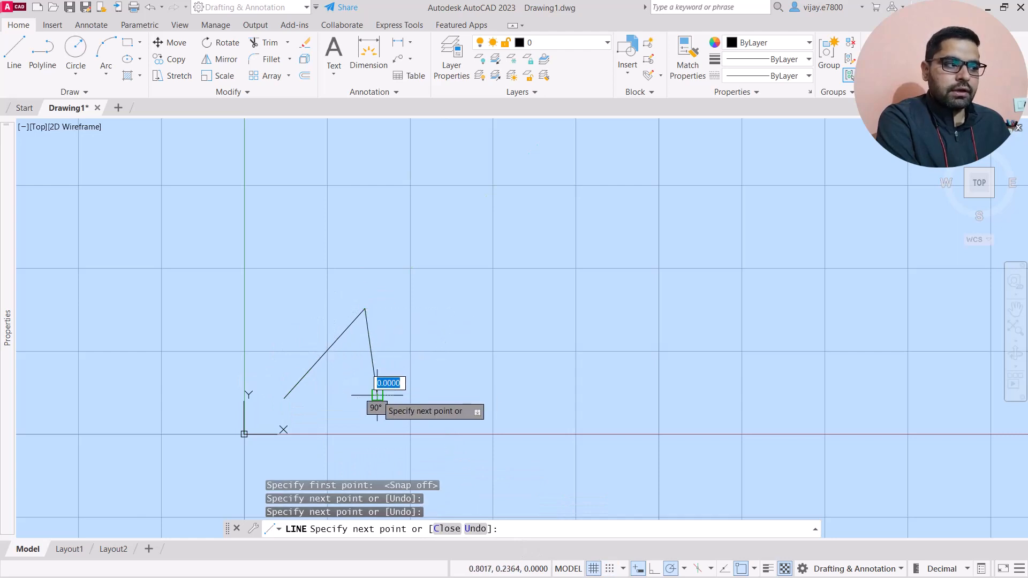
pyautogui.click(435, 315)
pyautogui.click(463, 387)
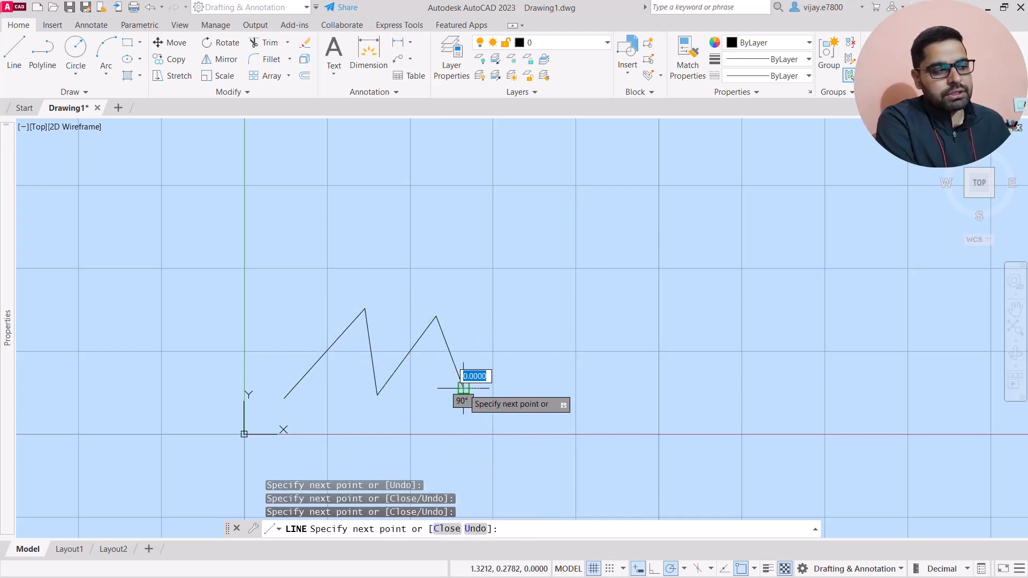
pyautogui.click(521, 316)
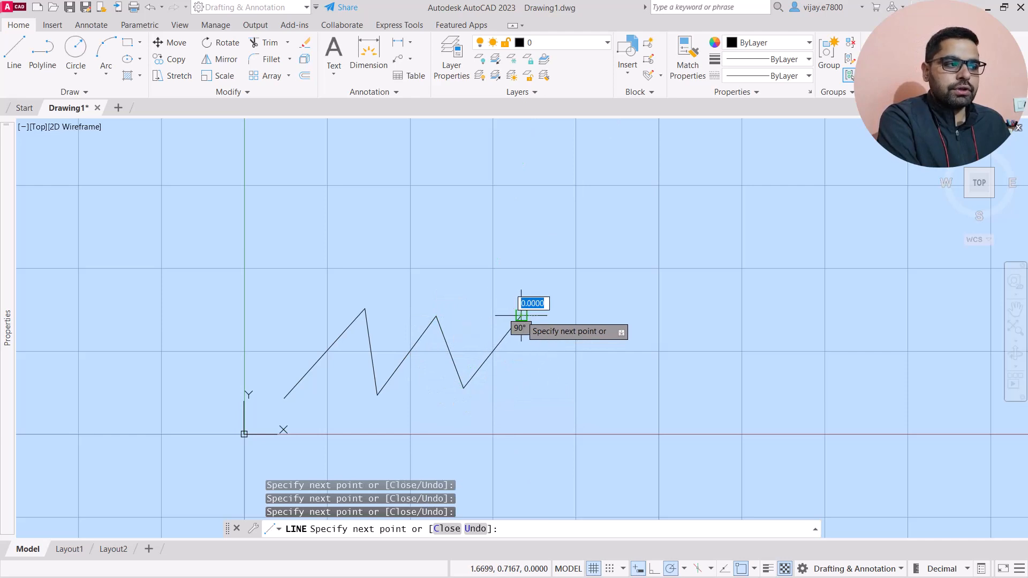
pyautogui.click(613, 296)
pyautogui.click(626, 387)
pyautogui.click(699, 377)
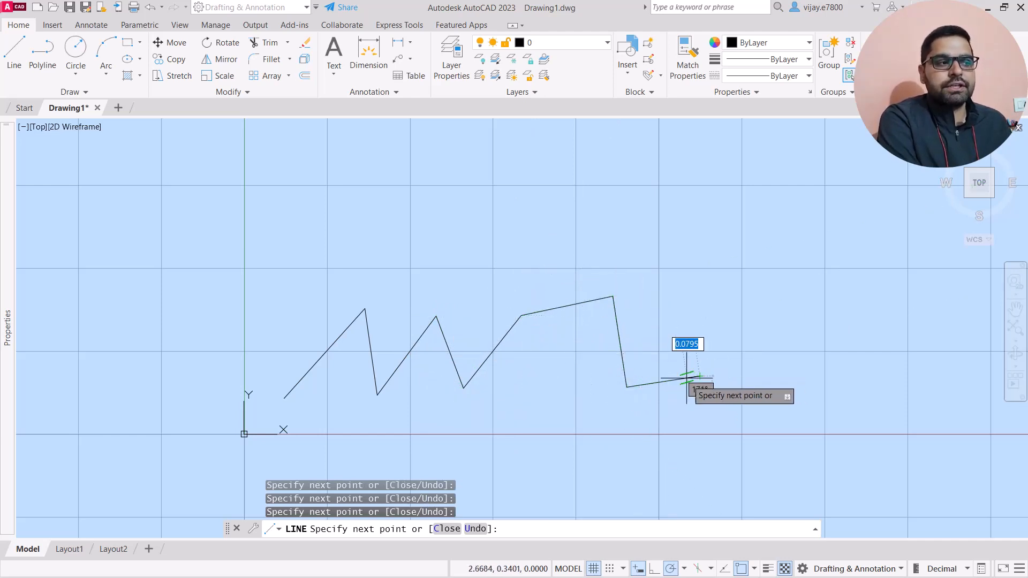
pyautogui.rightClick(680, 326)
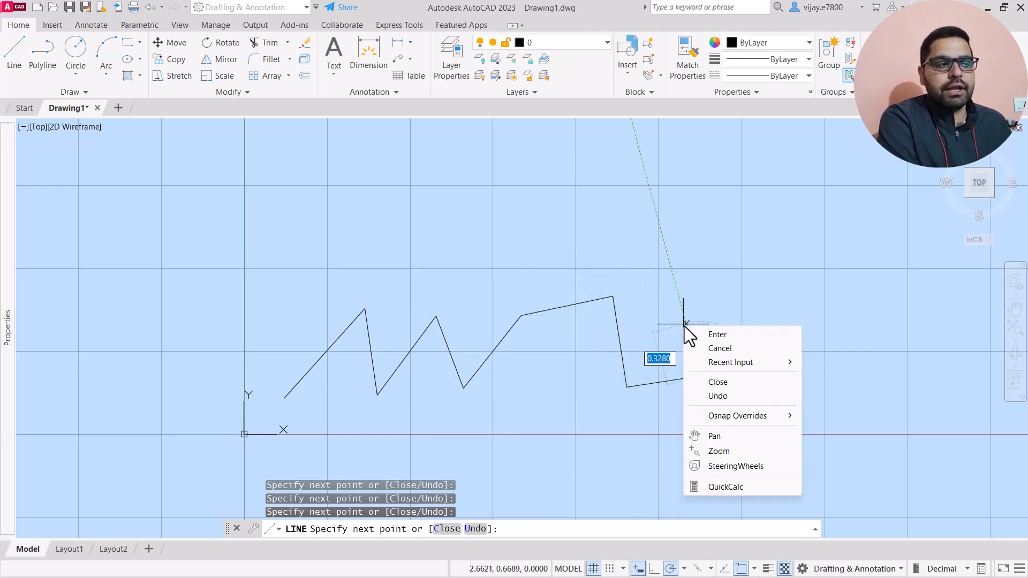
pyautogui.click(714, 338)
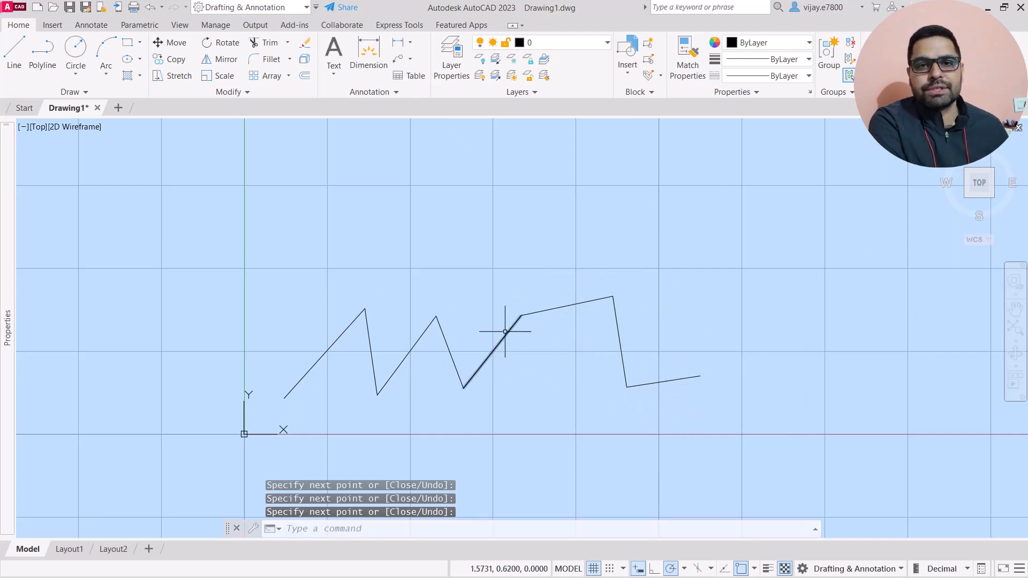
# - Turn on snap mode and draw connected lines through grid points (0.5, 1), (1, 1.5), (1.5, 1) and (2, 1.5) above the first zigzag
pyautogui.click(608, 569)
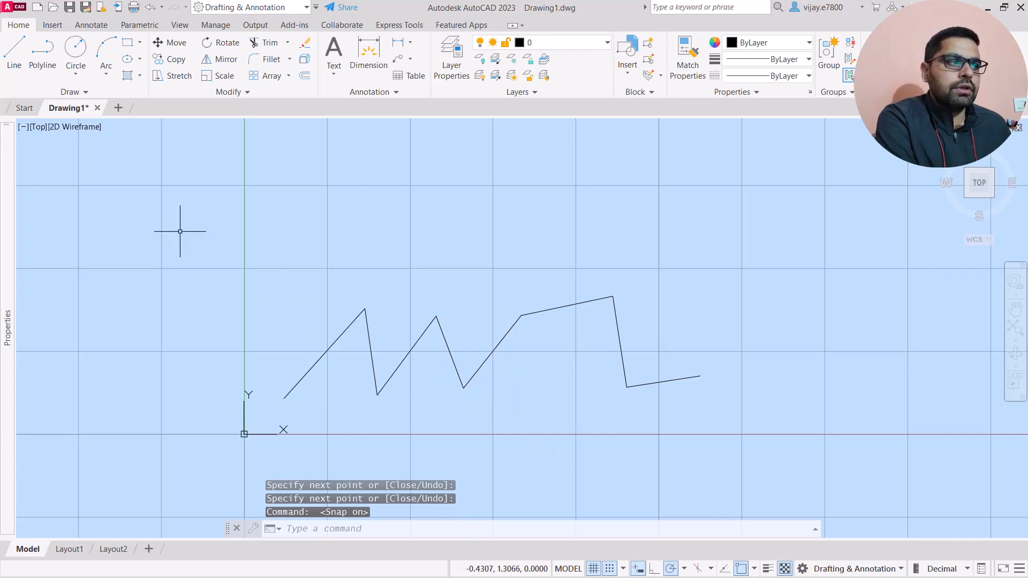
pyautogui.click(21, 65)
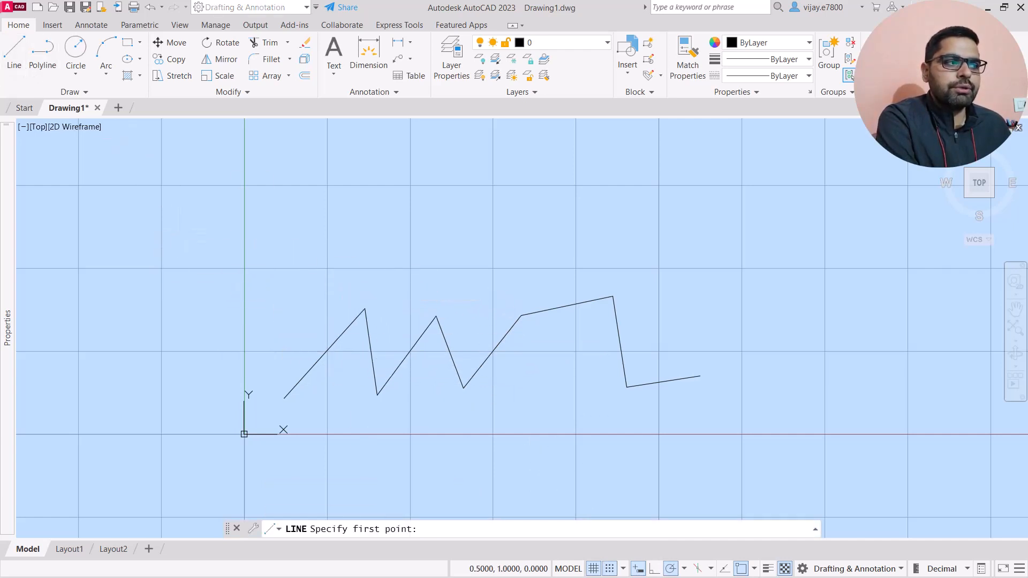
pyautogui.click(327, 268)
pyautogui.click(410, 185)
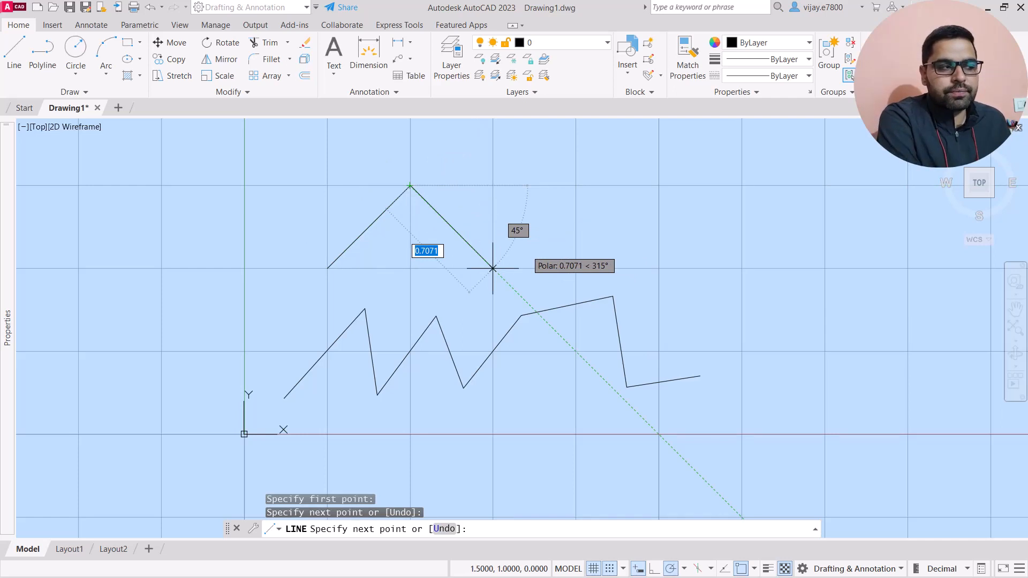
pyautogui.click(493, 268)
pyautogui.click(575, 185)
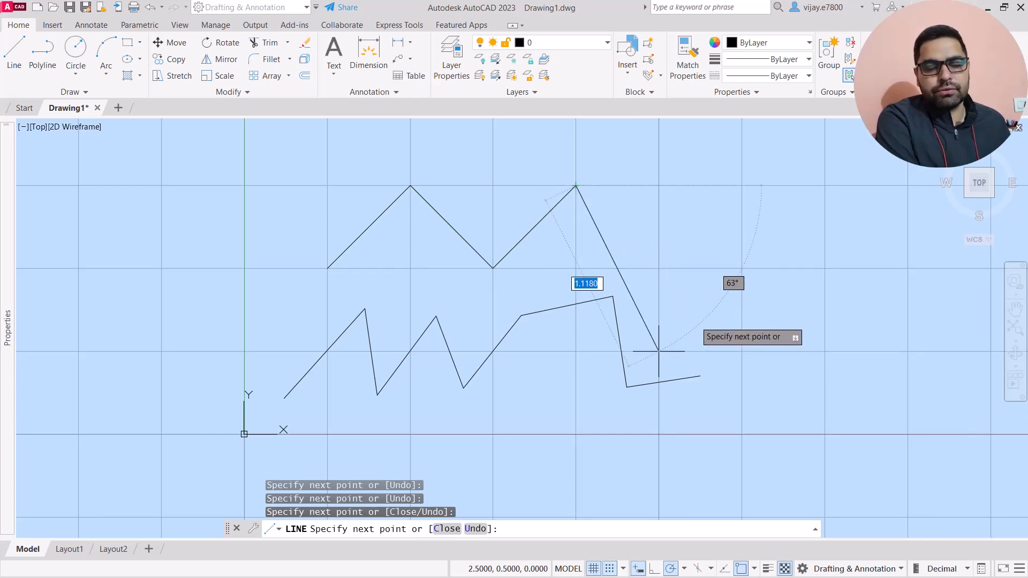
pyautogui.scroll(-10, 659, 268)
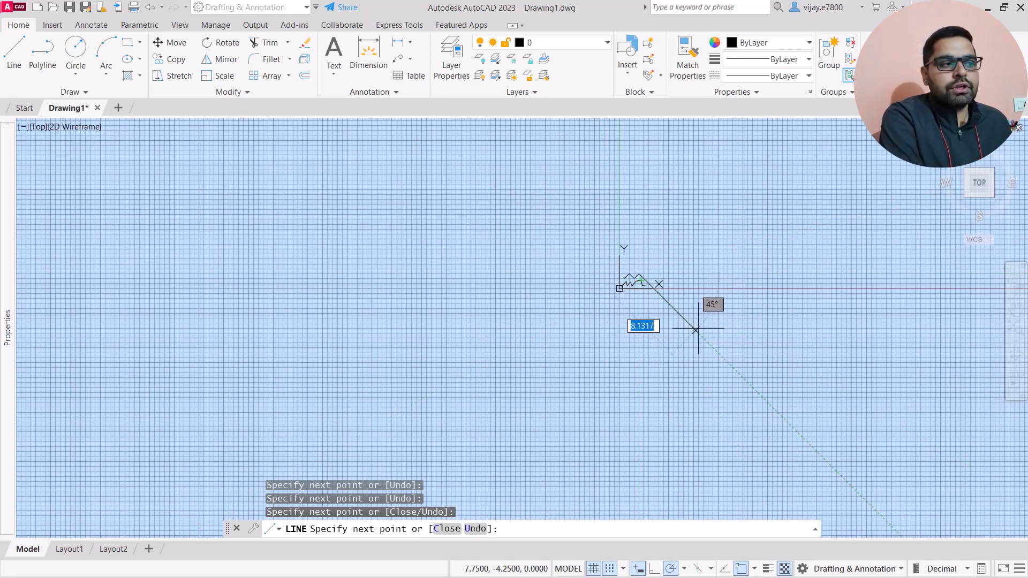
pyautogui.scroll(-10, 626, 280)
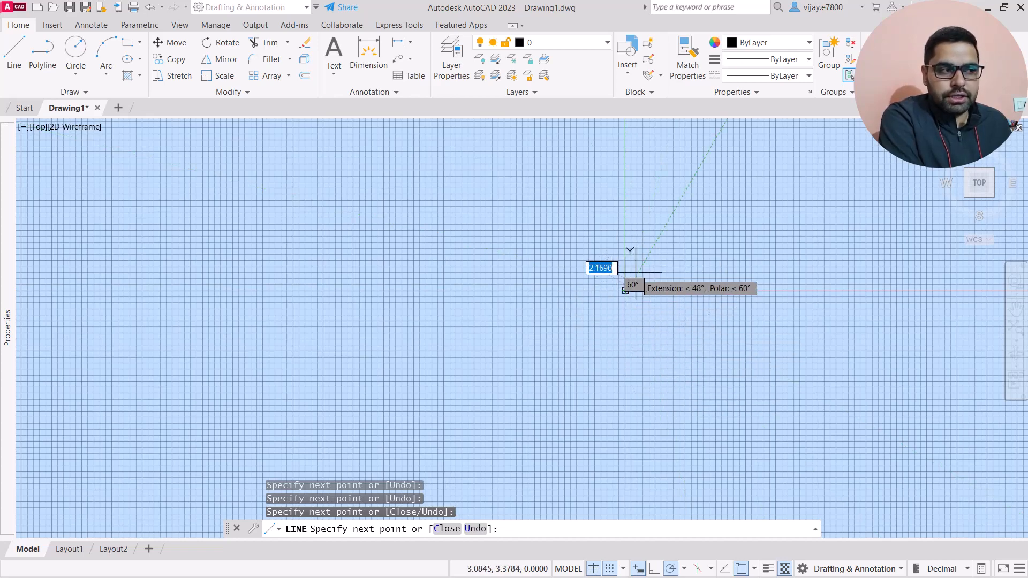
pyautogui.scroll(5, 630, 278)
pyautogui.click(473, 435)
pyautogui.scroll(3, 519, 426)
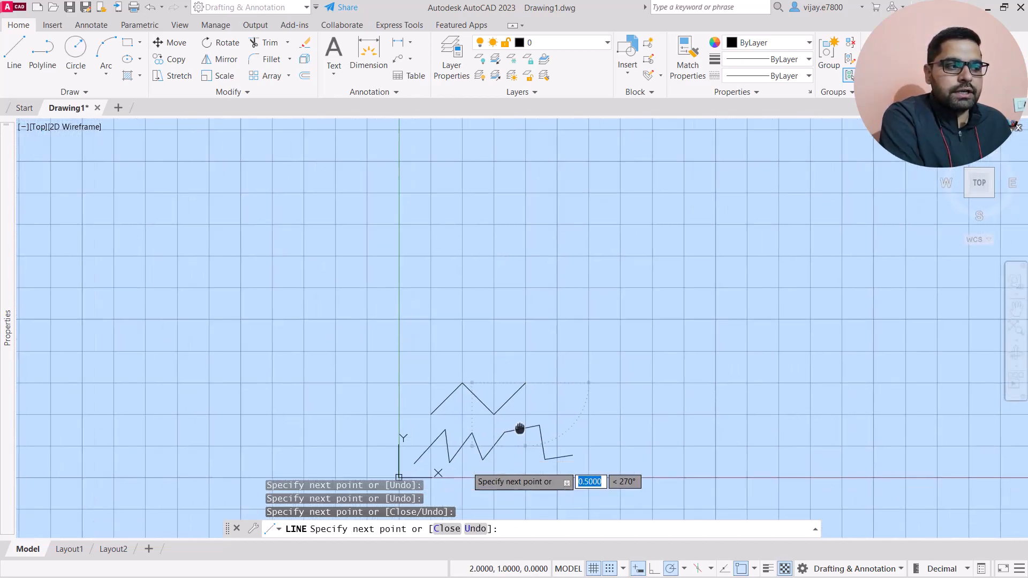
pyautogui.scroll(4, 599, 372)
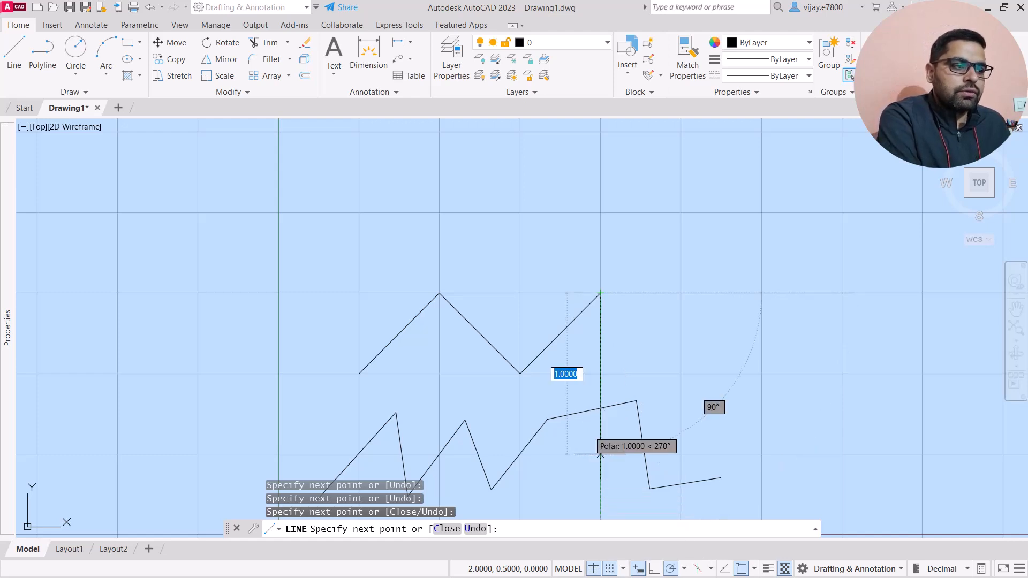
# - Turn off snap mode and try toggling dynamic input during the line command, leaving dynamic input on
pyautogui.click(609, 569)
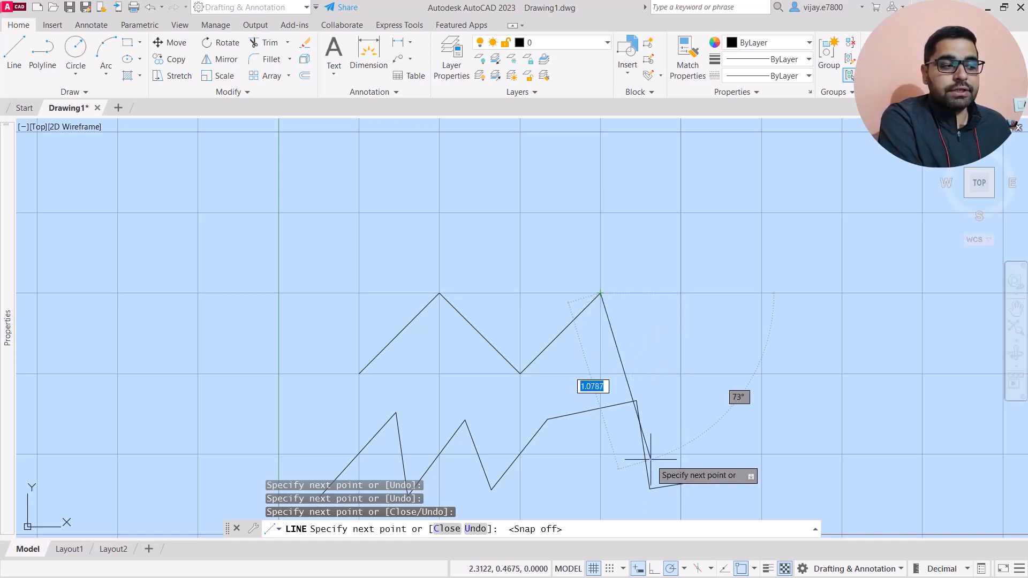
pyautogui.click(639, 570)
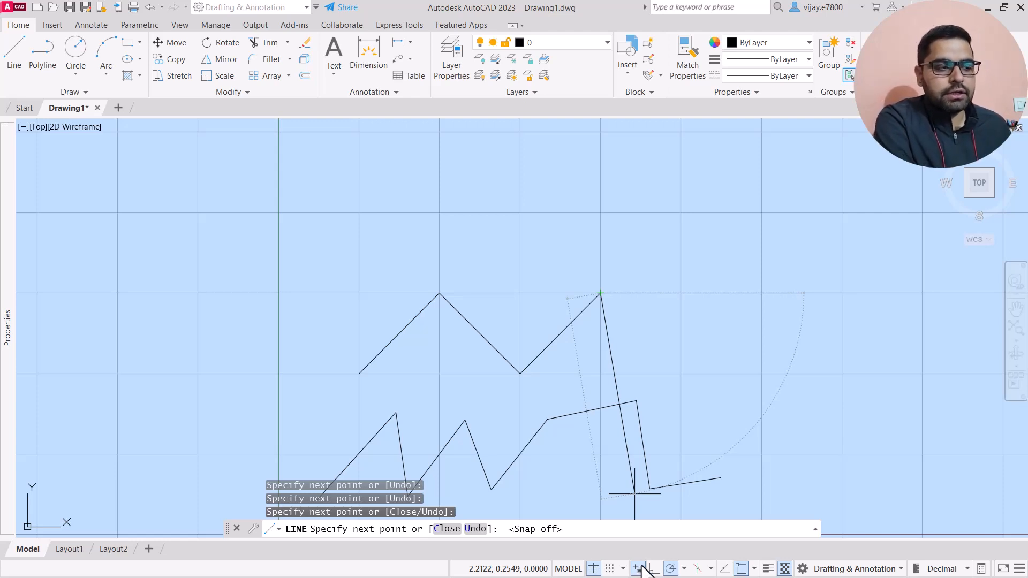
pyautogui.click(1019, 569)
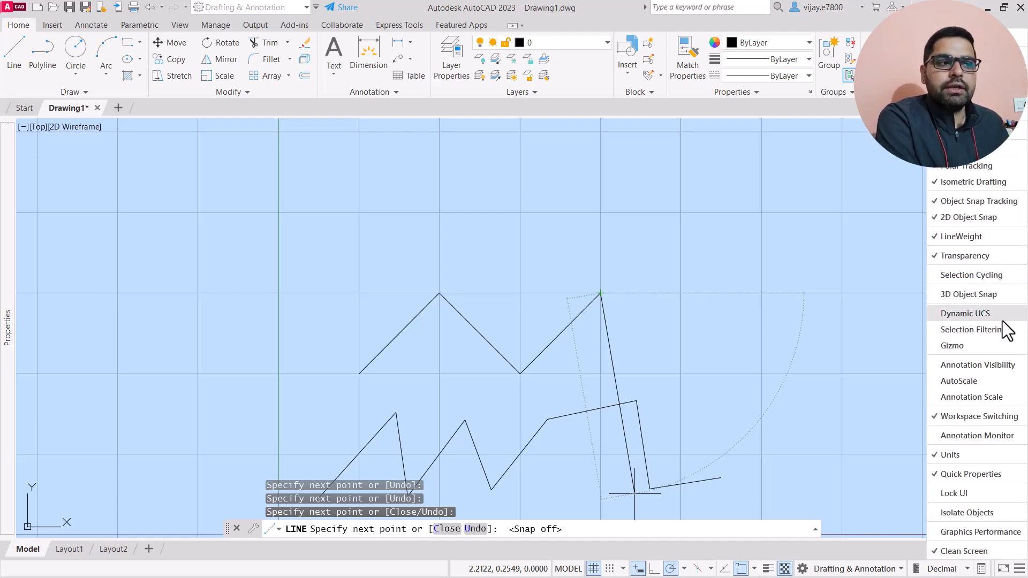
pyautogui.click(752, 47)
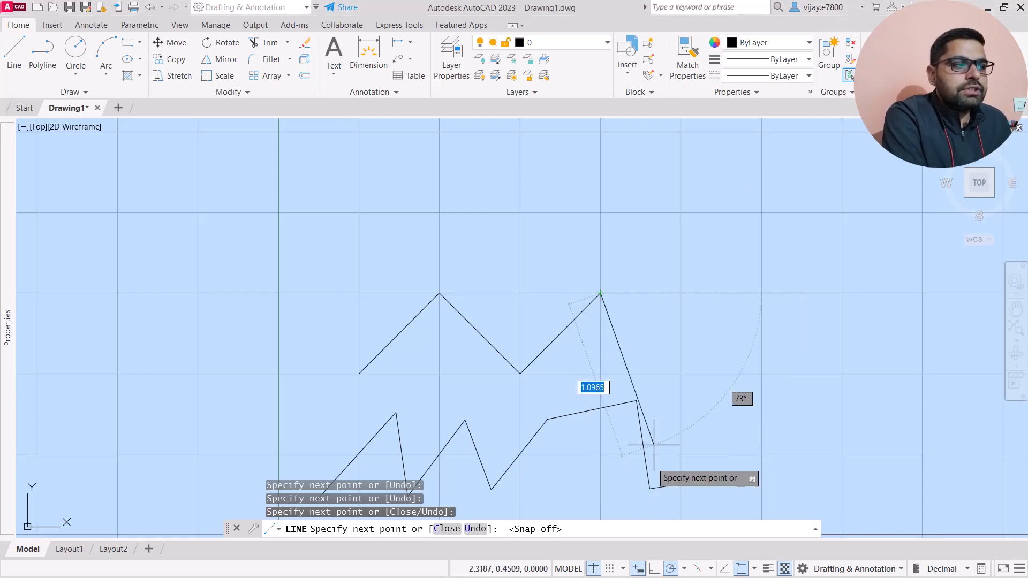
pyautogui.rightClick(619, 484)
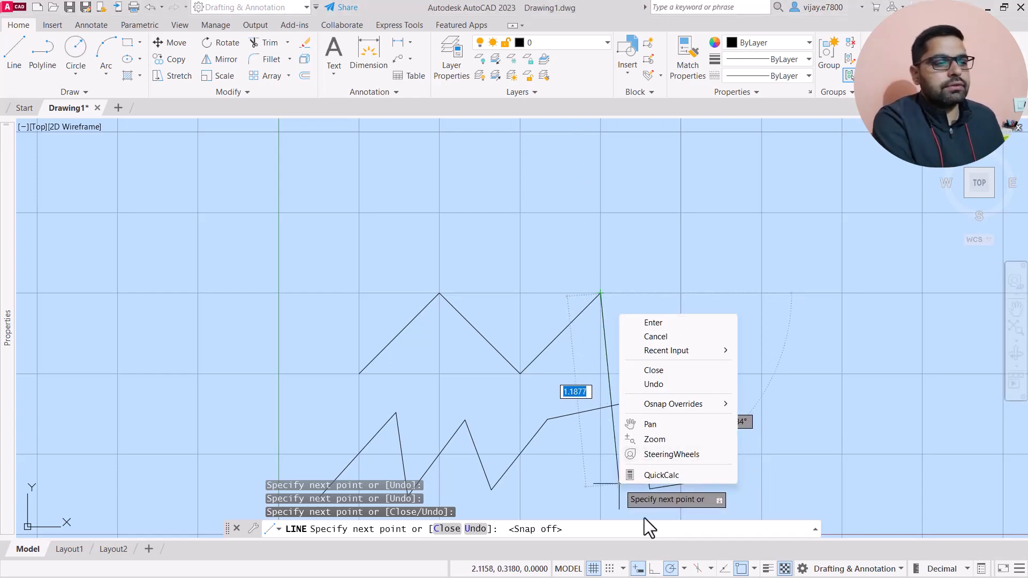
pyautogui.click(640, 567)
pyautogui.click(639, 569)
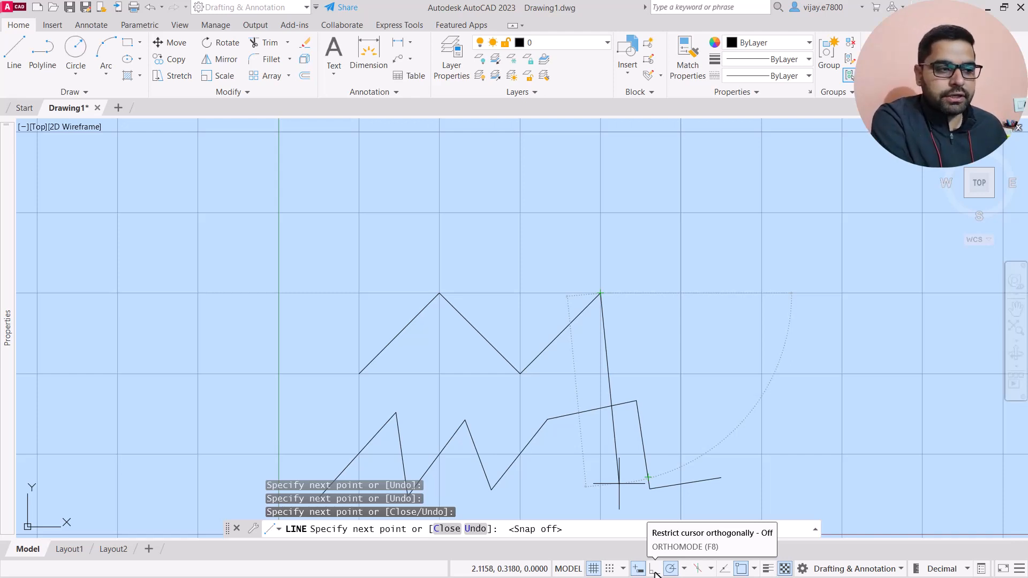
# - Turn on Ortho mode and continue the line from (2, 1.5) with ten connected horizontal and vertical segments
pyautogui.click(655, 570)
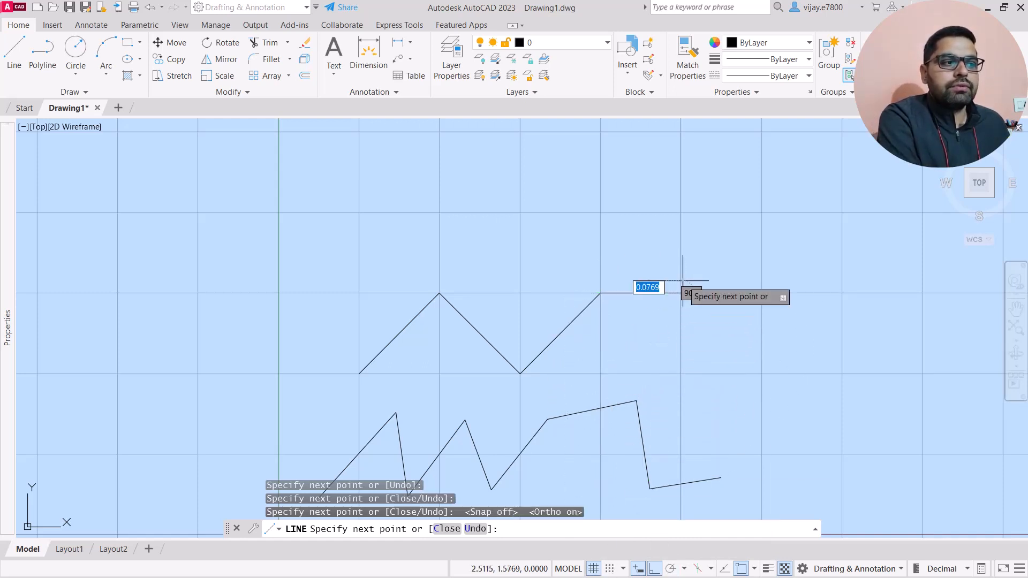
pyautogui.click(717, 385)
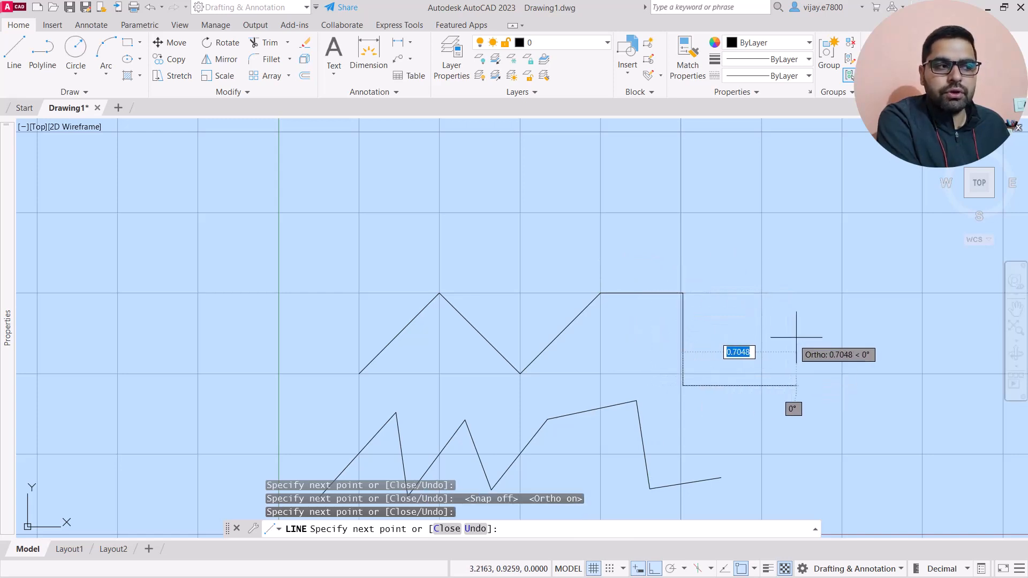
pyautogui.click(788, 381)
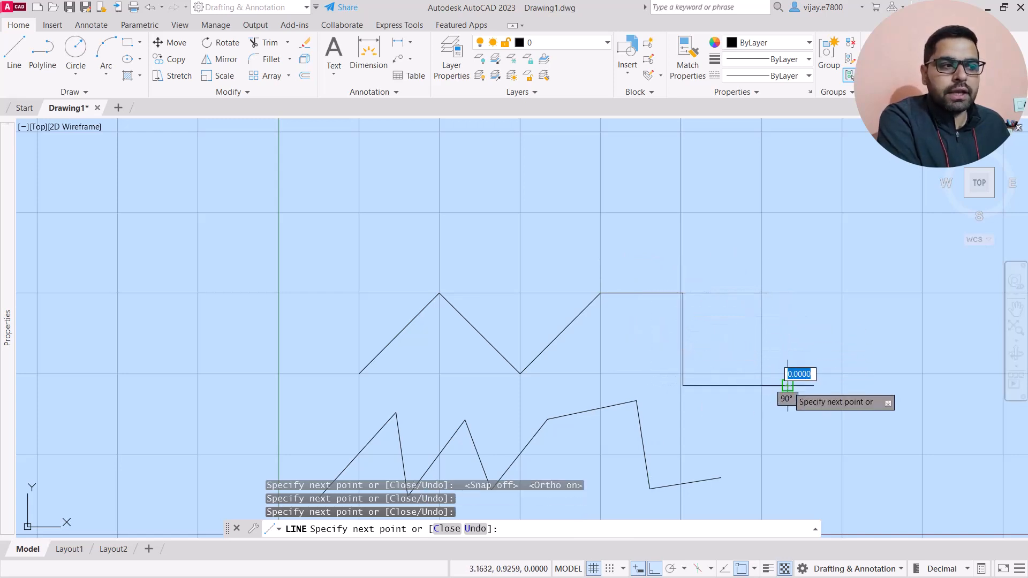
pyautogui.click(787, 322)
pyautogui.click(844, 323)
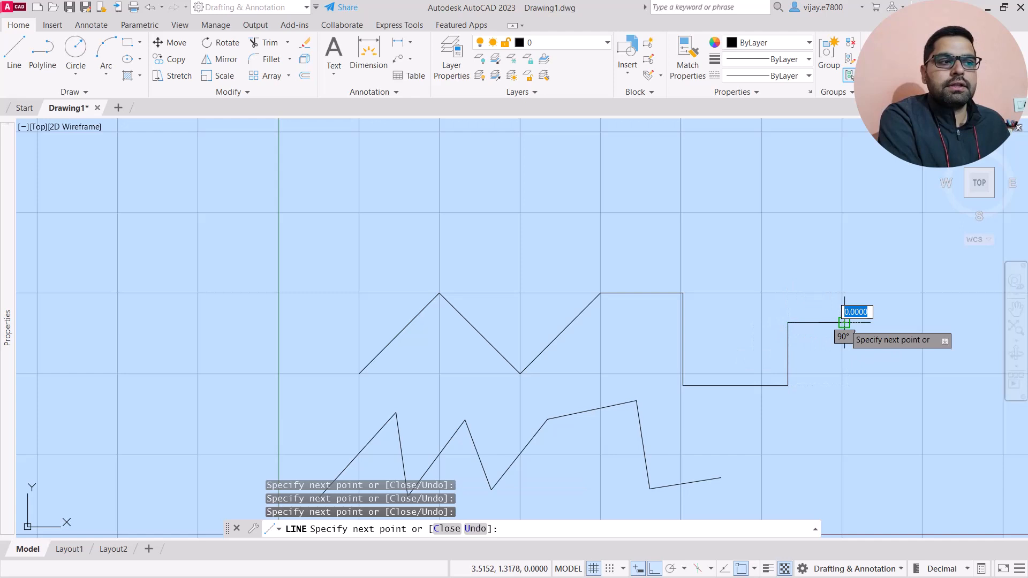
pyautogui.click(844, 380)
pyautogui.click(916, 380)
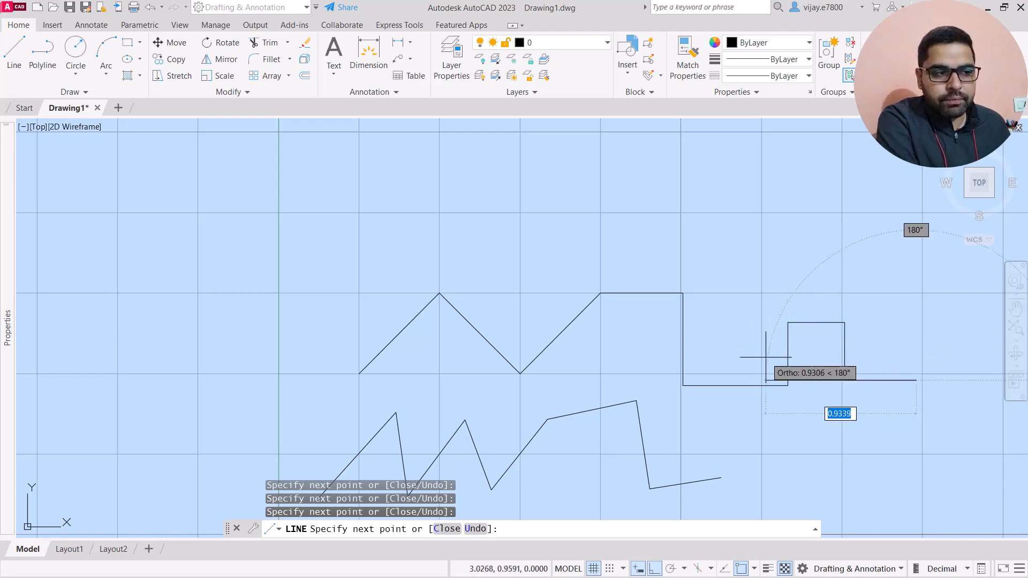
pyautogui.click(739, 375)
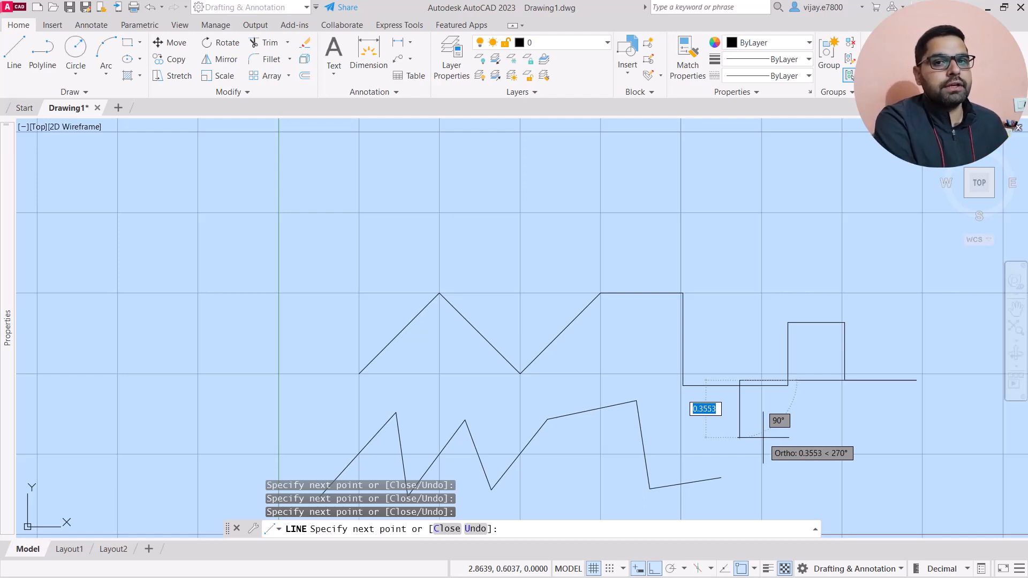
pyautogui.click(763, 435)
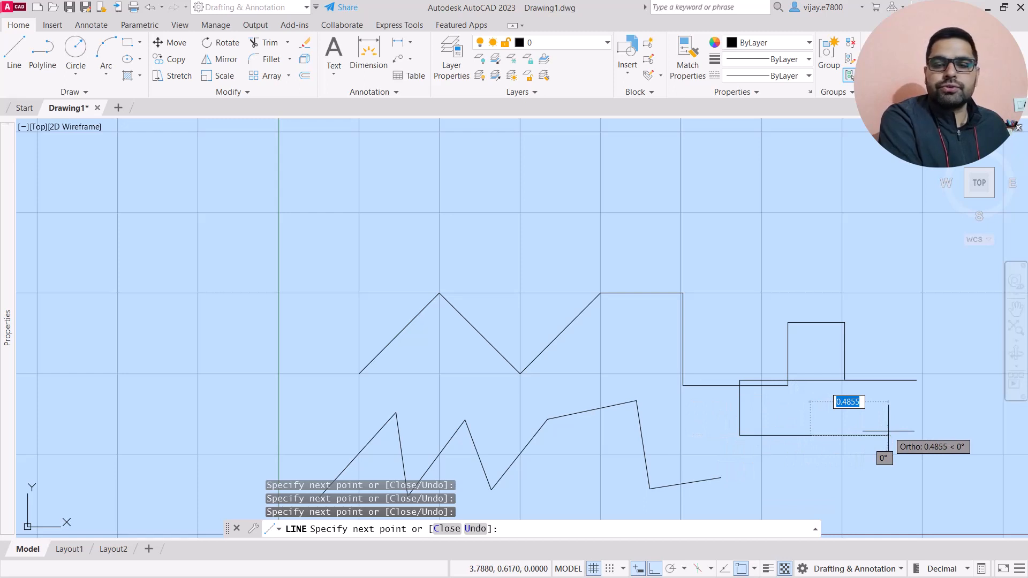
pyautogui.click(810, 433)
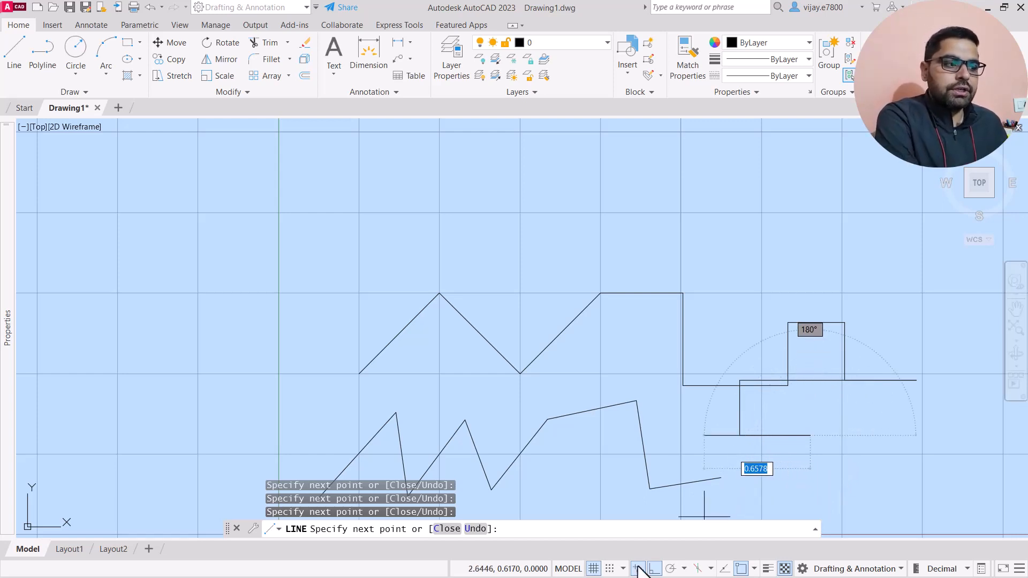
# - Replace Ortho mode with polar tracking, hide the grid, and end the line at its last placed point
pyautogui.click(655, 569)
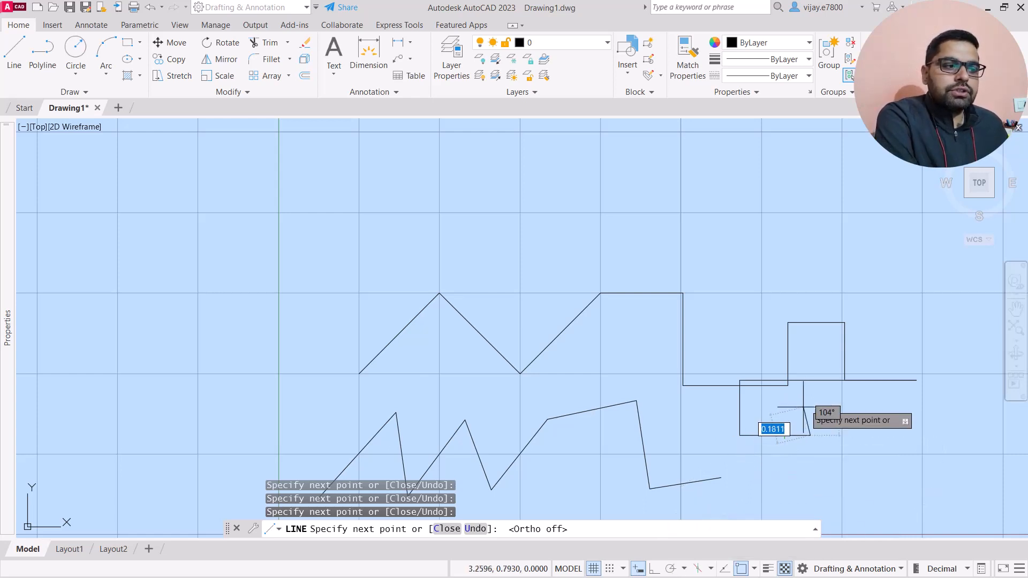
pyautogui.click(670, 568)
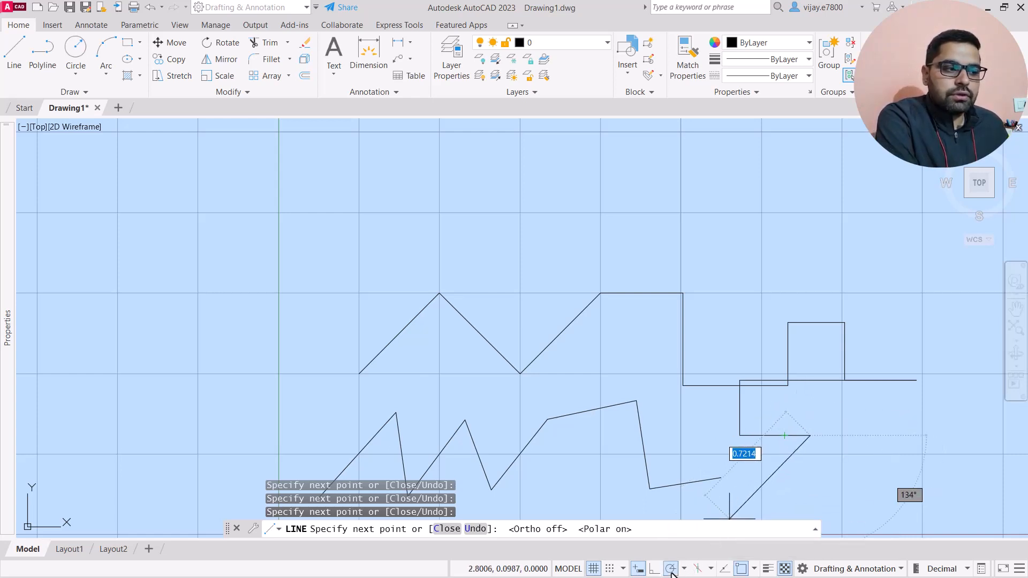
pyautogui.rightClick(876, 435)
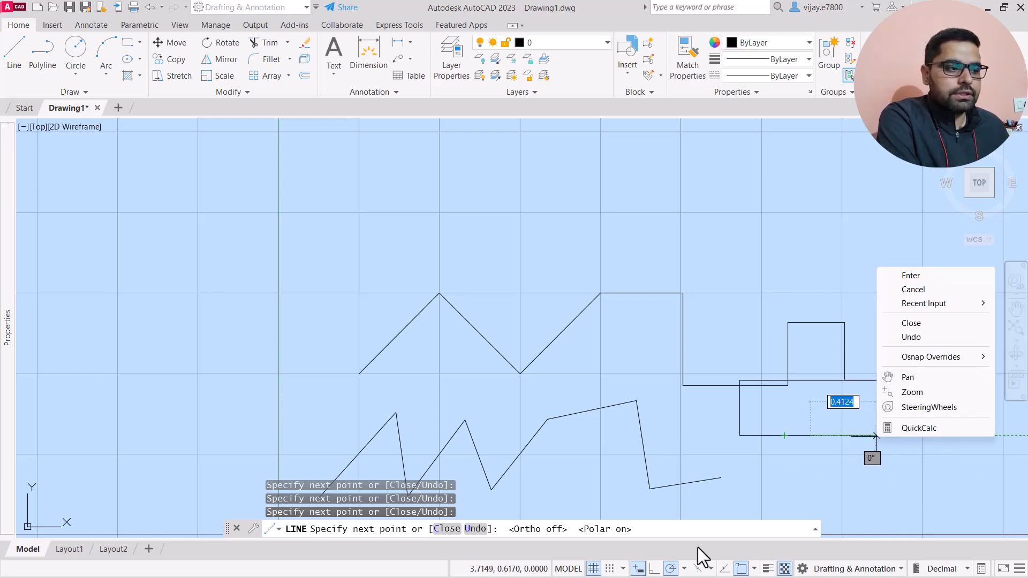
pyautogui.click(592, 569)
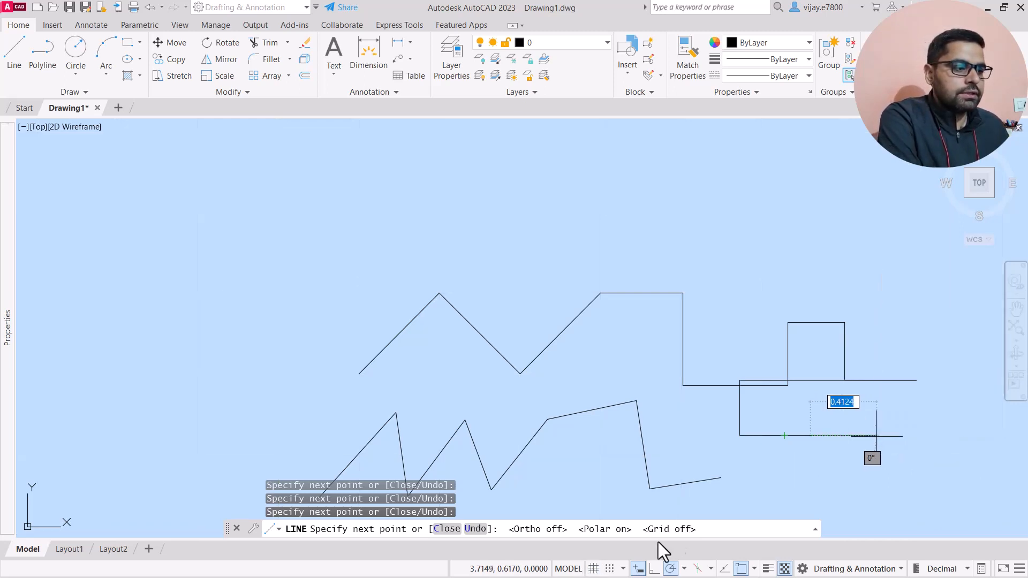
pyautogui.rightClick(808, 469)
pyautogui.click(834, 309)
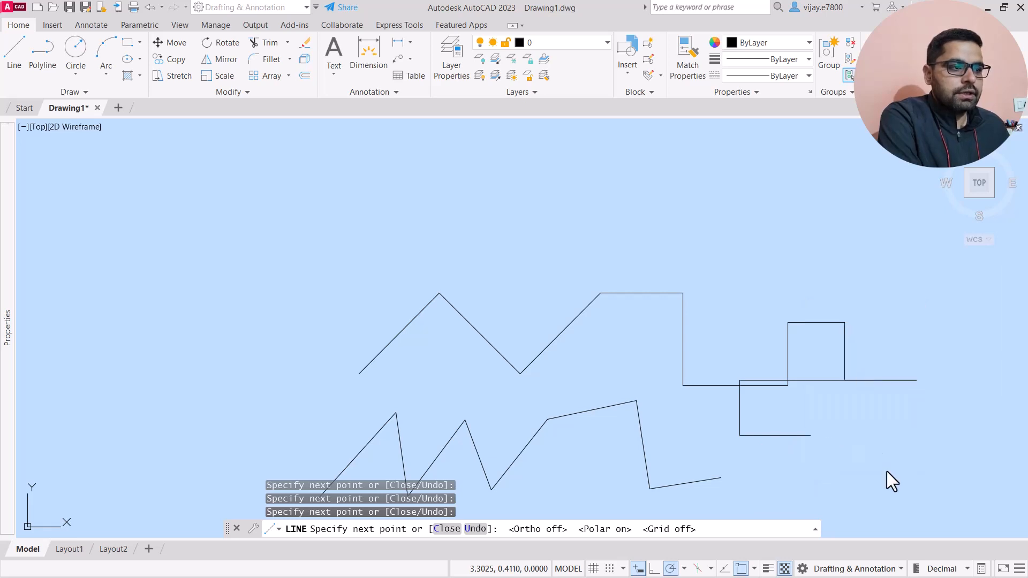
# - Select all the zigzag and orthogonal lines in the drawing and erase them
pyautogui.click(901, 509)
pyautogui.click(330, 247)
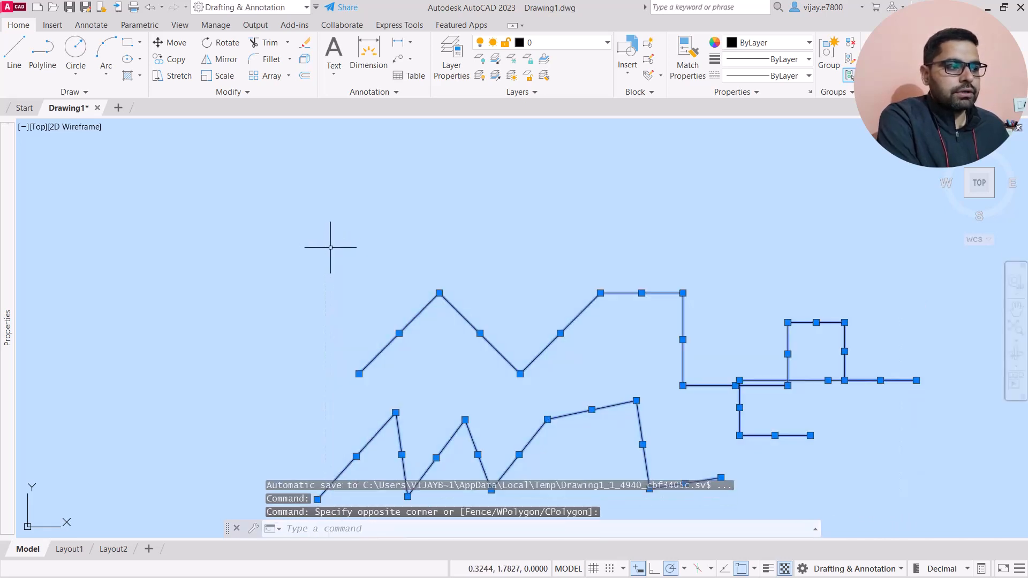
pyautogui.rightClick(677, 378)
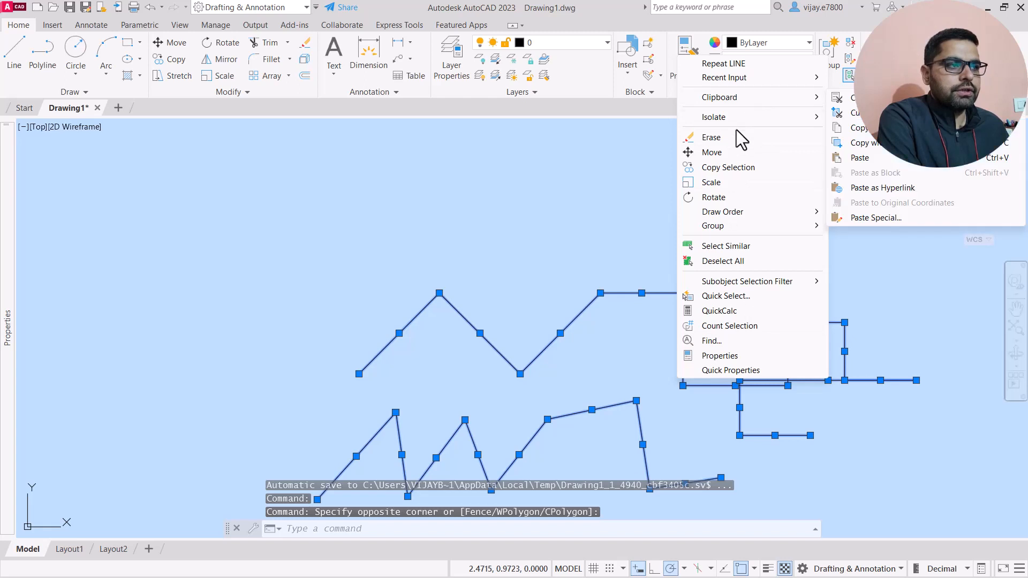
pyautogui.click(733, 137)
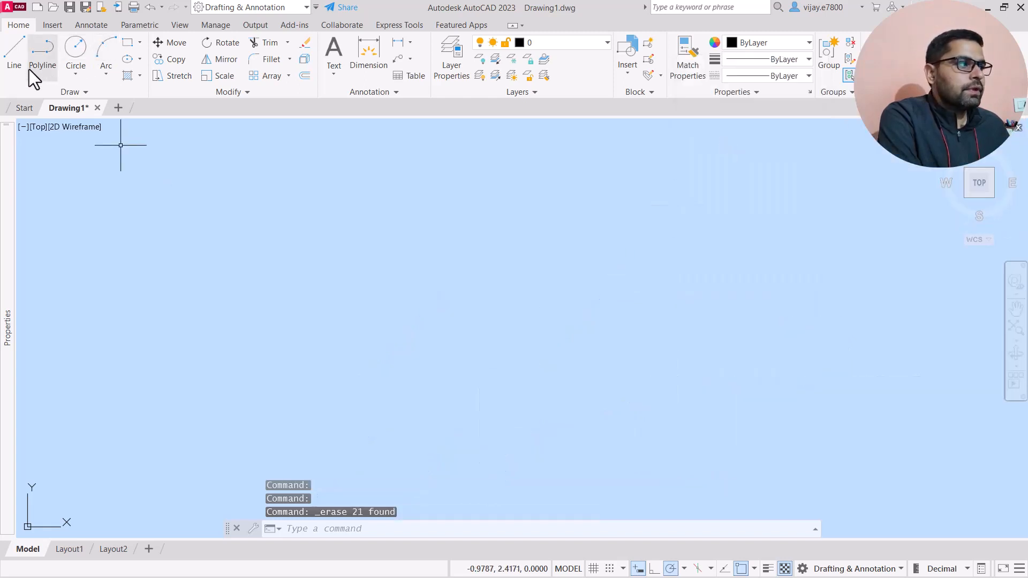
# - Start a trial line, set the polar tracking angles to 30, 60, 90, 120, and end the command without placing a segment
pyautogui.click(19, 56)
pyautogui.click(405, 384)
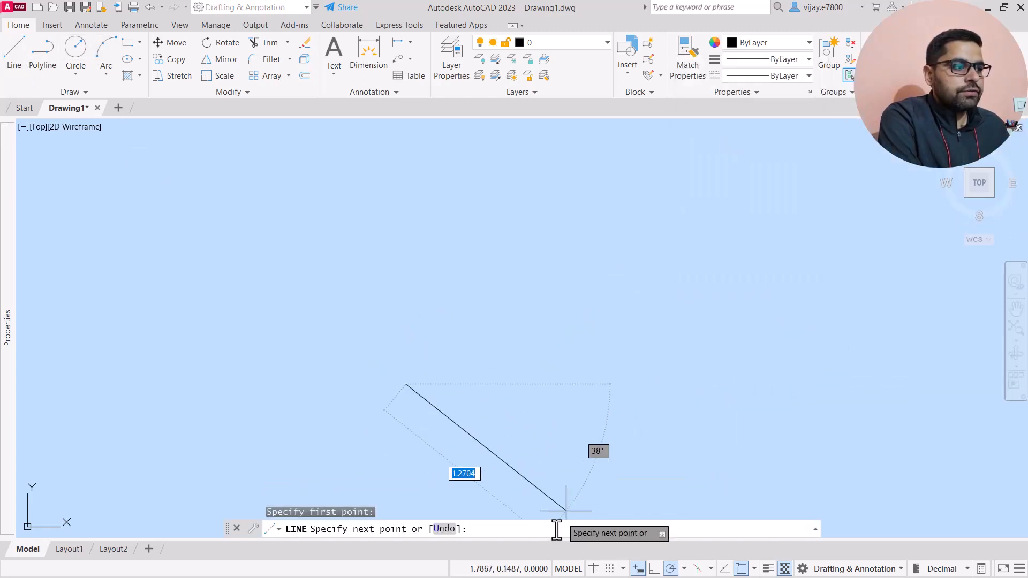
pyautogui.click(671, 568)
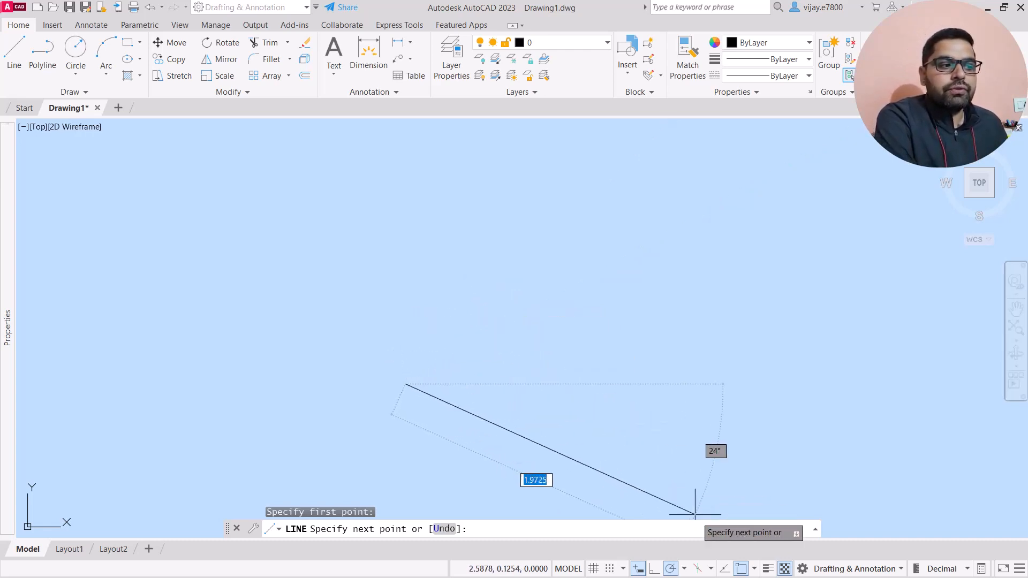
pyautogui.click(684, 569)
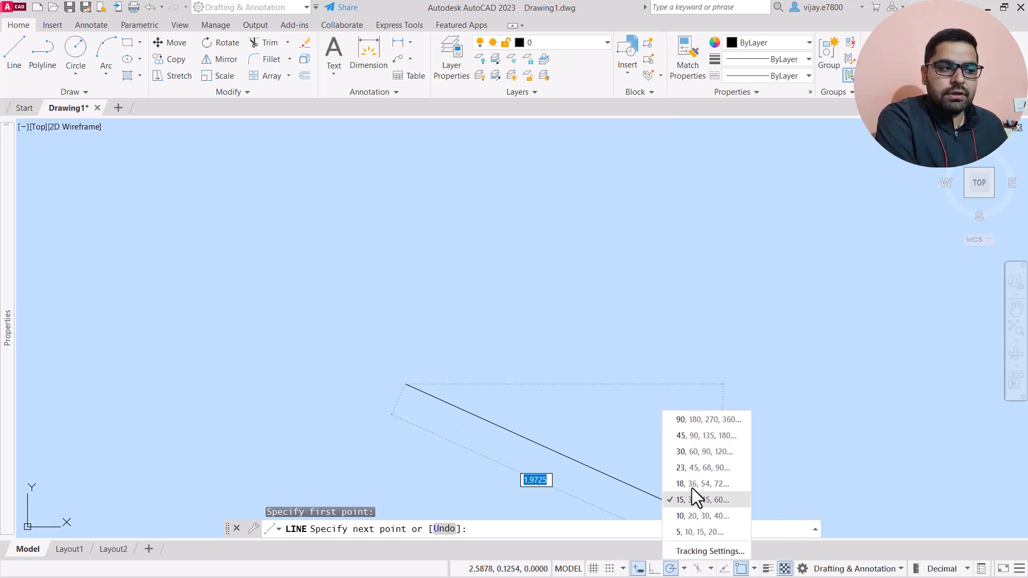
pyautogui.click(699, 452)
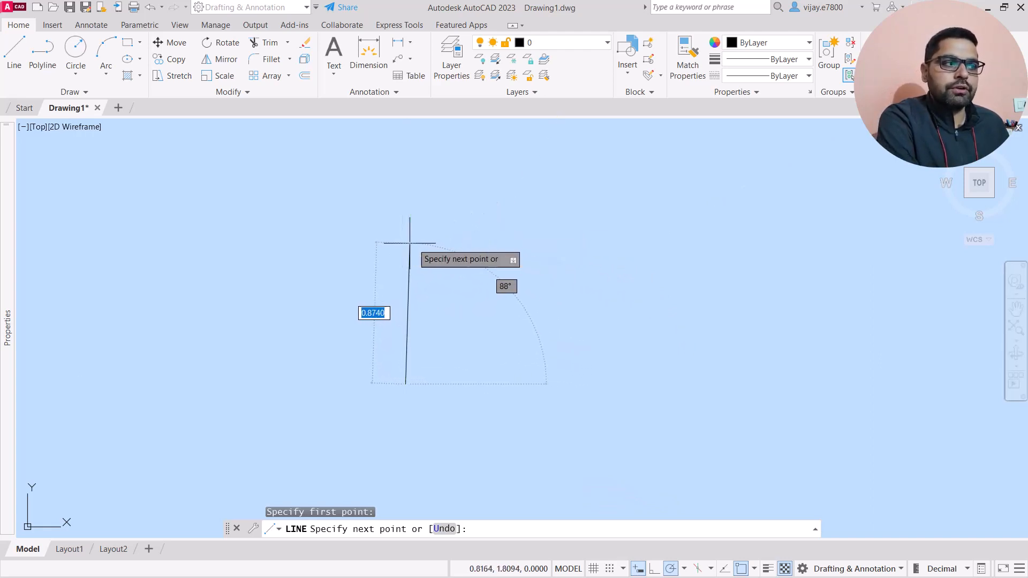
pyautogui.click(684, 569)
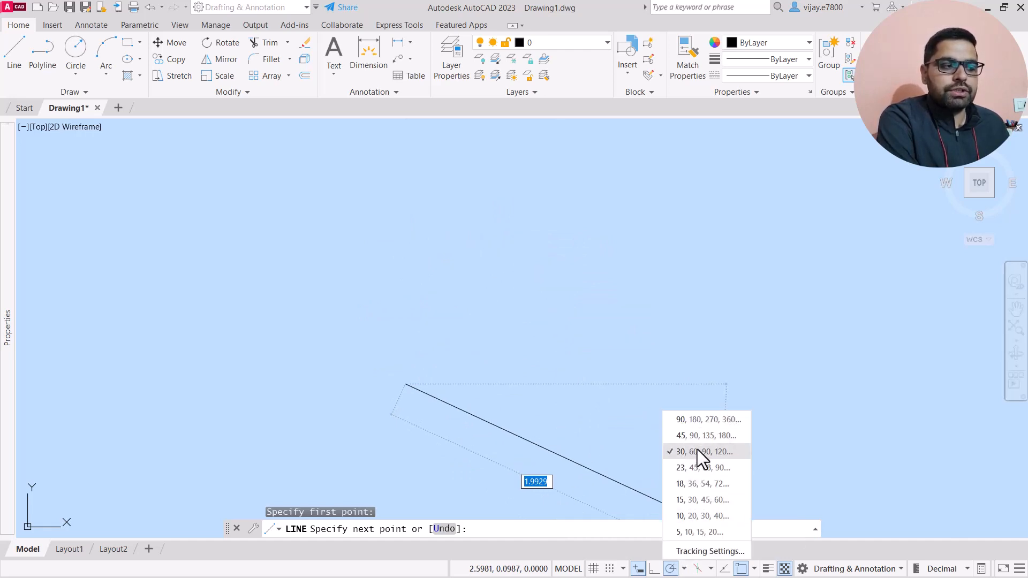
pyautogui.click(551, 397)
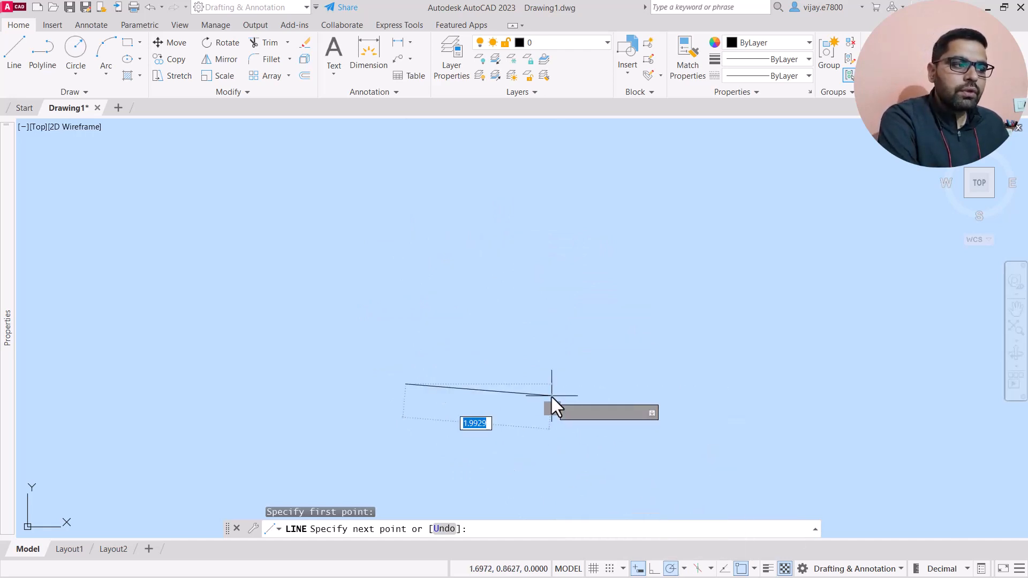
pyautogui.rightClick(551, 397)
pyautogui.click(591, 409)
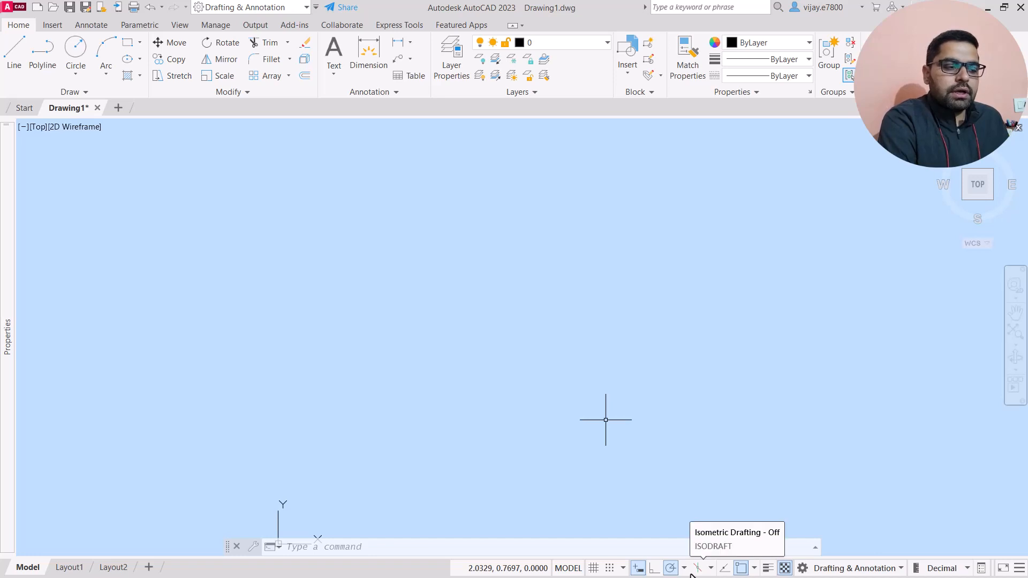
# - Show the grid, try isometric drafting with isoplane Right and isoplane Top, and turn isometric drafting back off
pyautogui.click(593, 568)
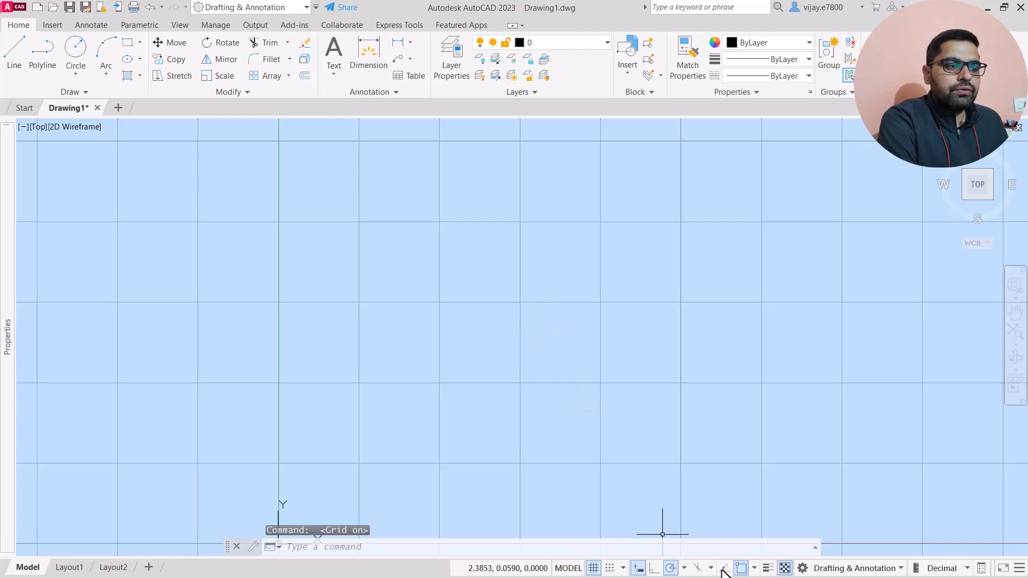
pyautogui.click(699, 568)
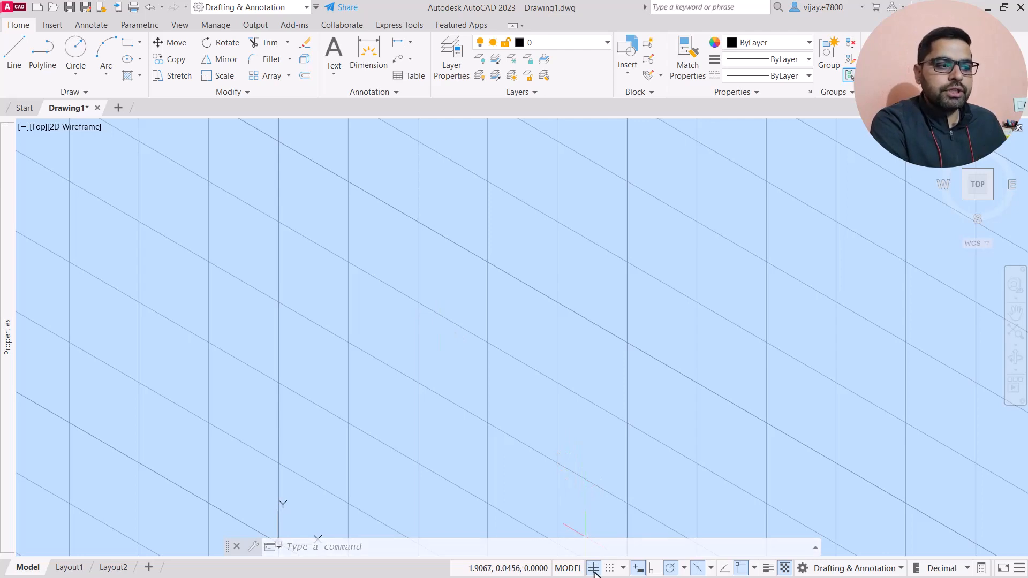
pyautogui.click(709, 568)
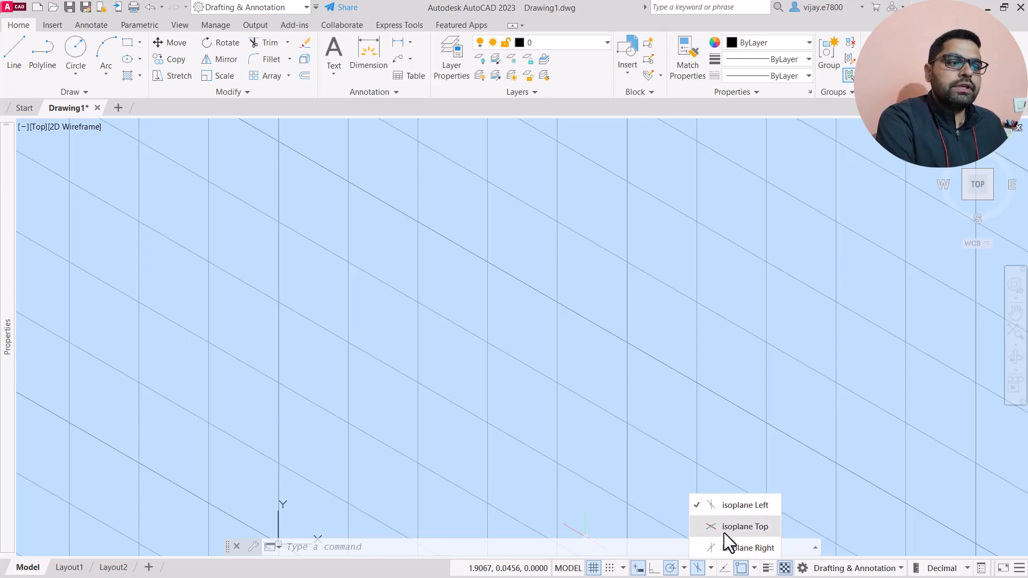
pyautogui.click(727, 546)
pyautogui.click(712, 567)
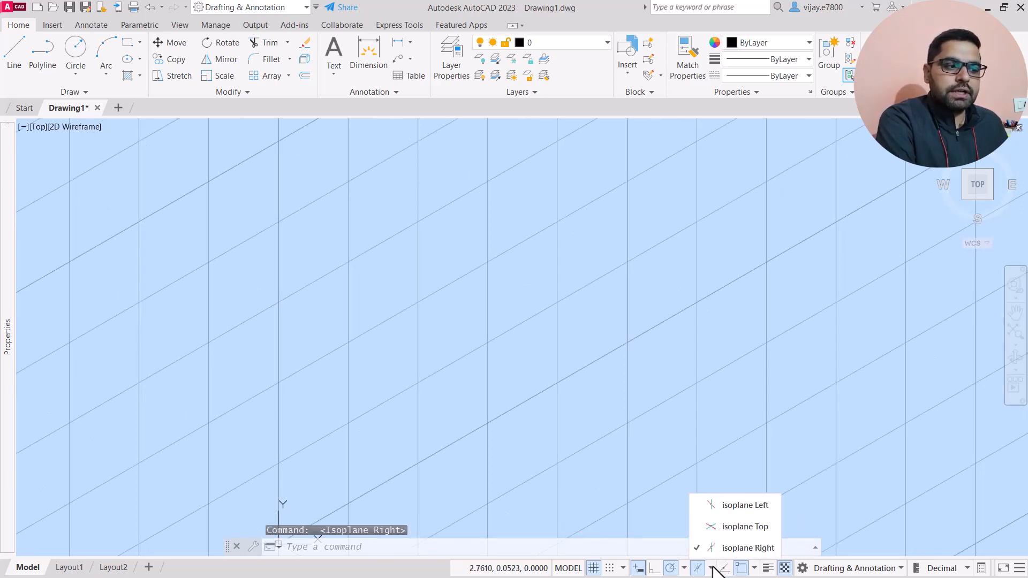
pyautogui.click(705, 530)
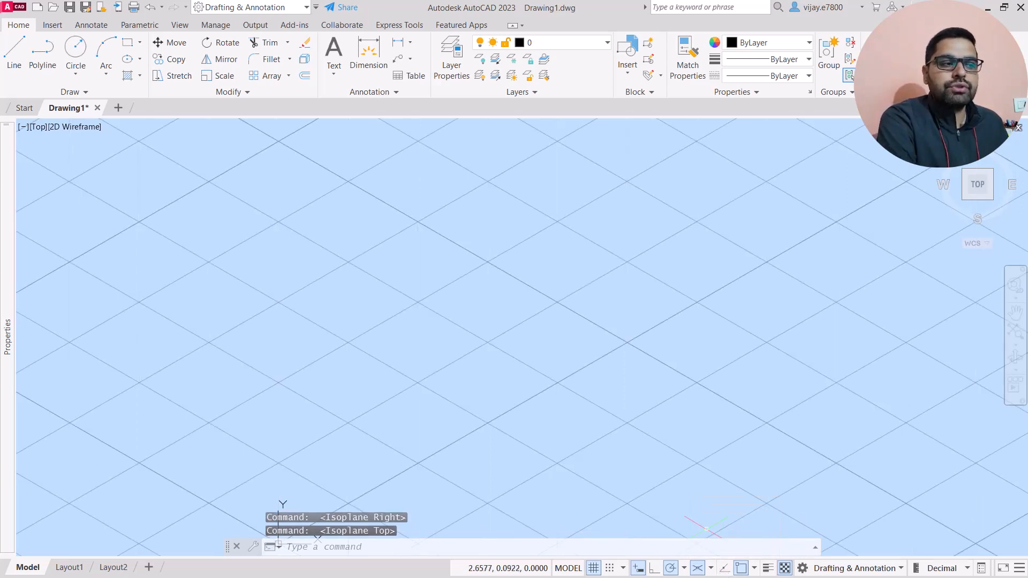
pyautogui.click(697, 568)
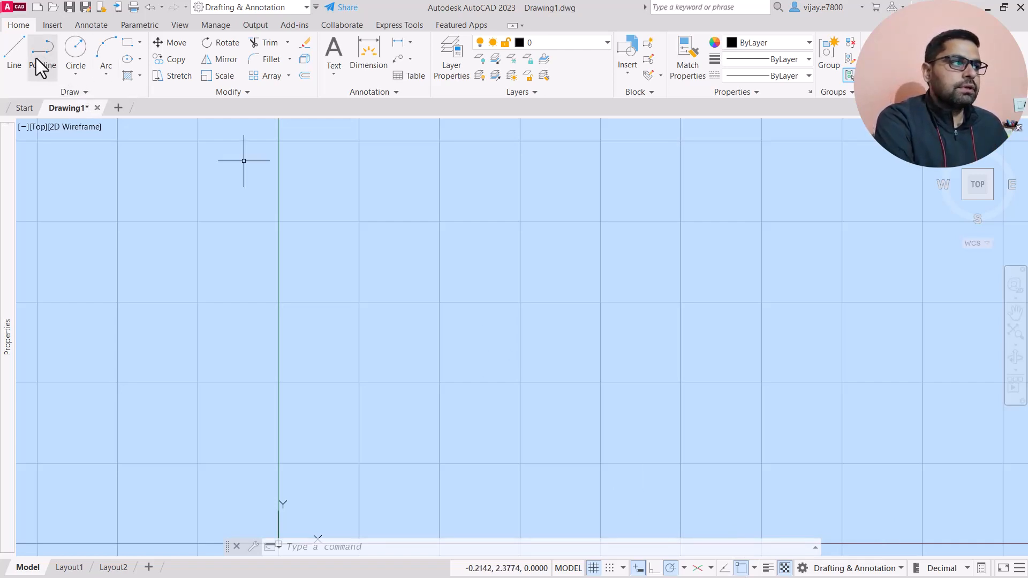
# - Draw a freehand chain of seven connected line segments, ending it on the chain's own upper corner
pyautogui.click(15, 53)
pyautogui.click(387, 357)
pyautogui.click(634, 336)
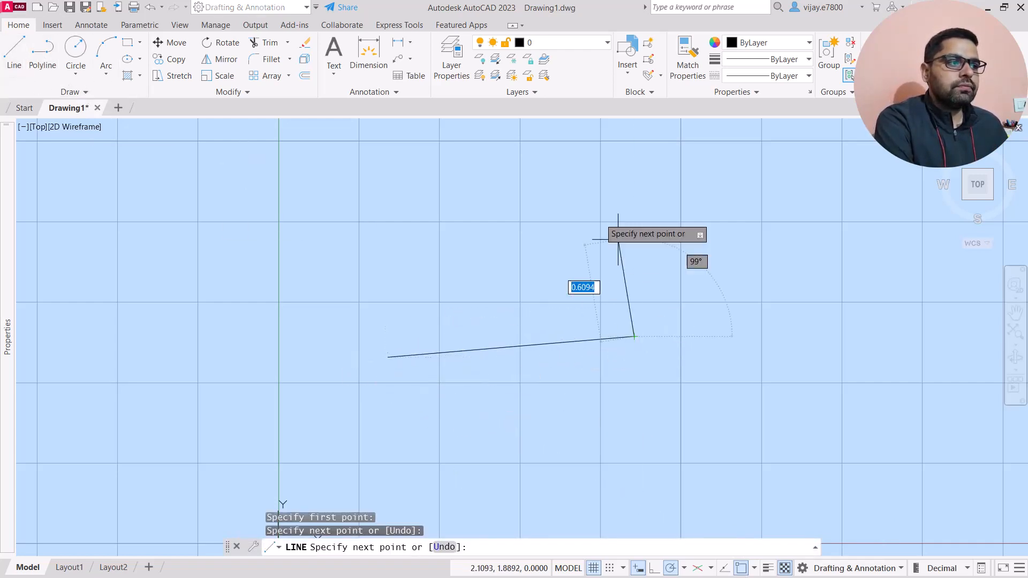
pyautogui.click(597, 218)
pyautogui.click(440, 233)
pyautogui.click(517, 381)
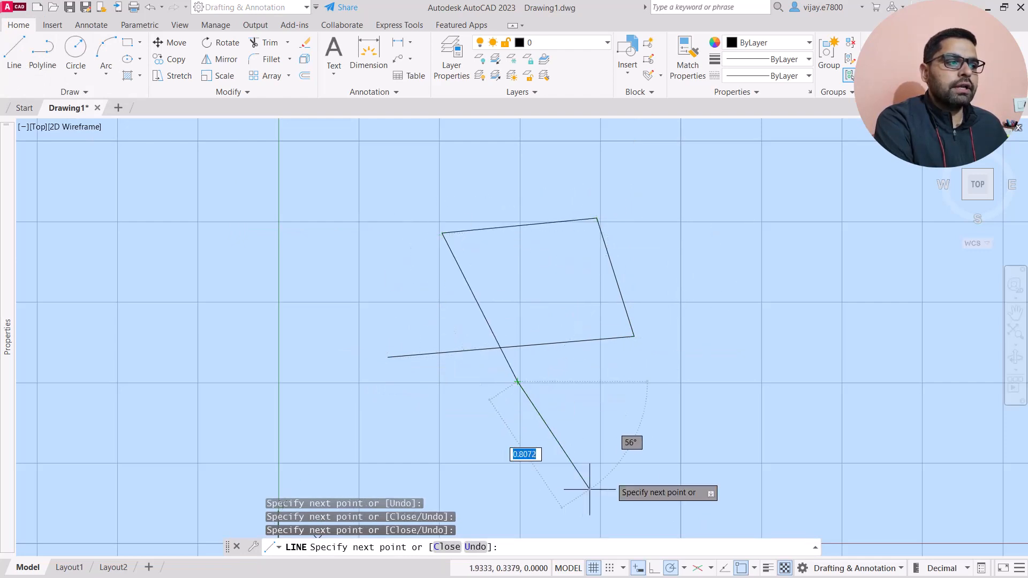
pyautogui.click(672, 402)
pyautogui.click(712, 266)
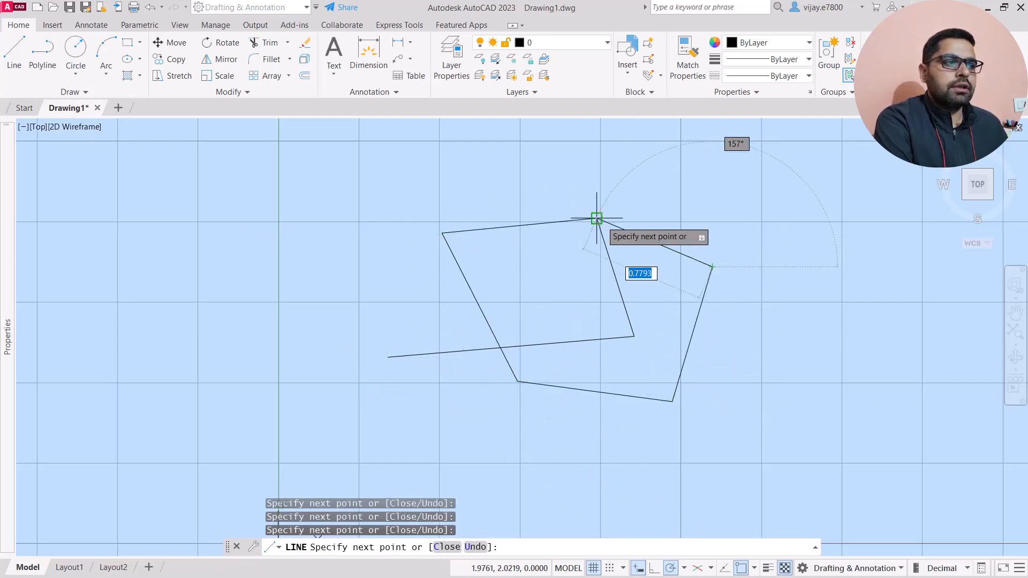
pyautogui.click(597, 218)
pyautogui.rightClick(720, 232)
pyautogui.click(748, 252)
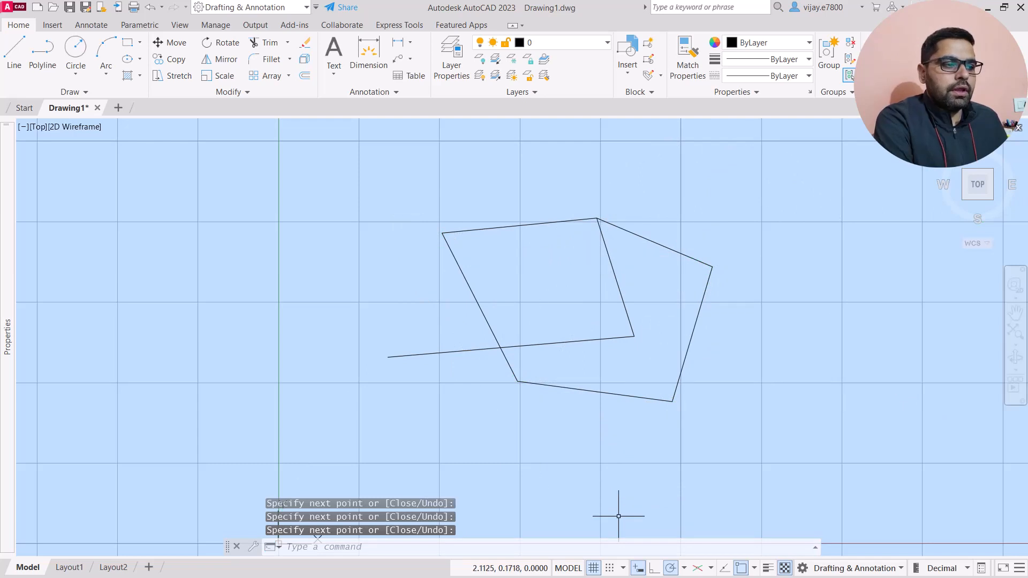
# - Turn object snap off and draw a short two-segment line starting by eye at the shape's lower right corner
pyautogui.click(742, 568)
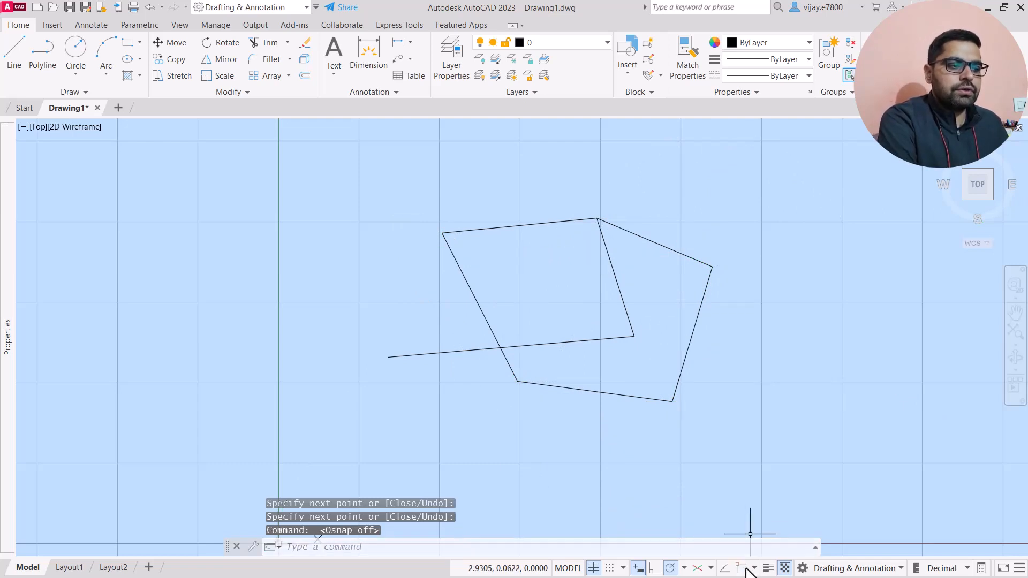
pyautogui.click(16, 48)
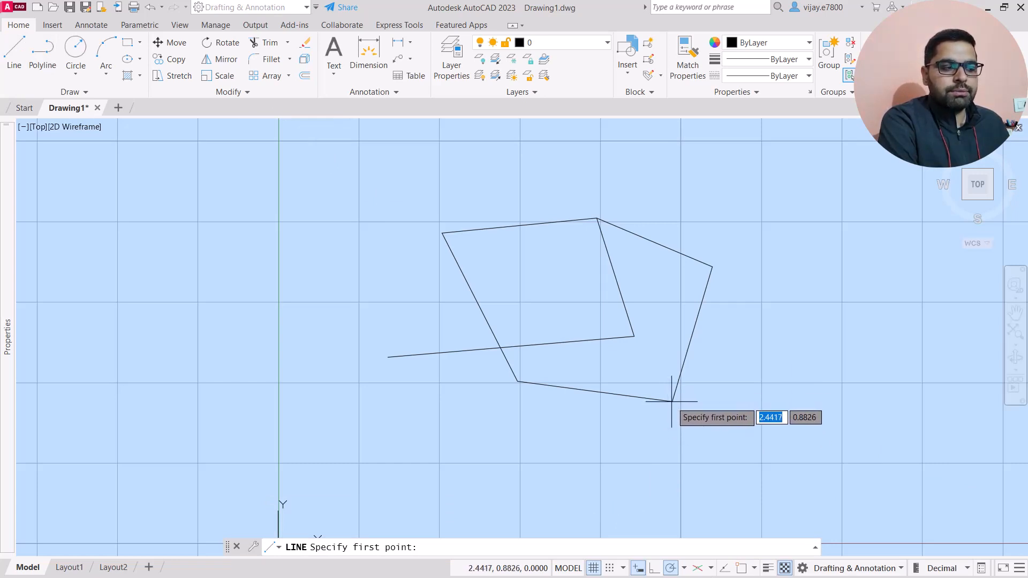
pyautogui.scroll(8, 671, 402)
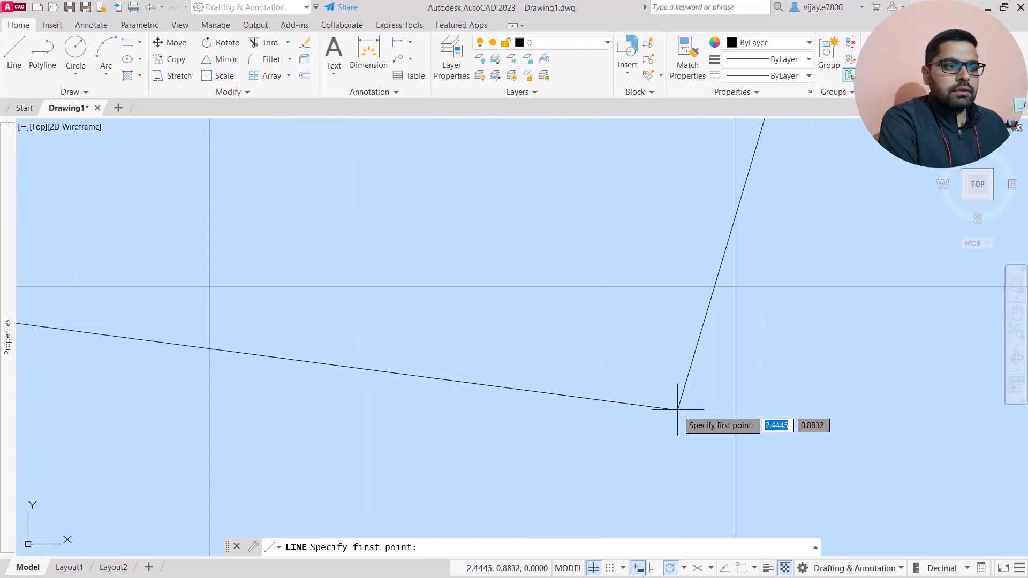
pyautogui.click(677, 410)
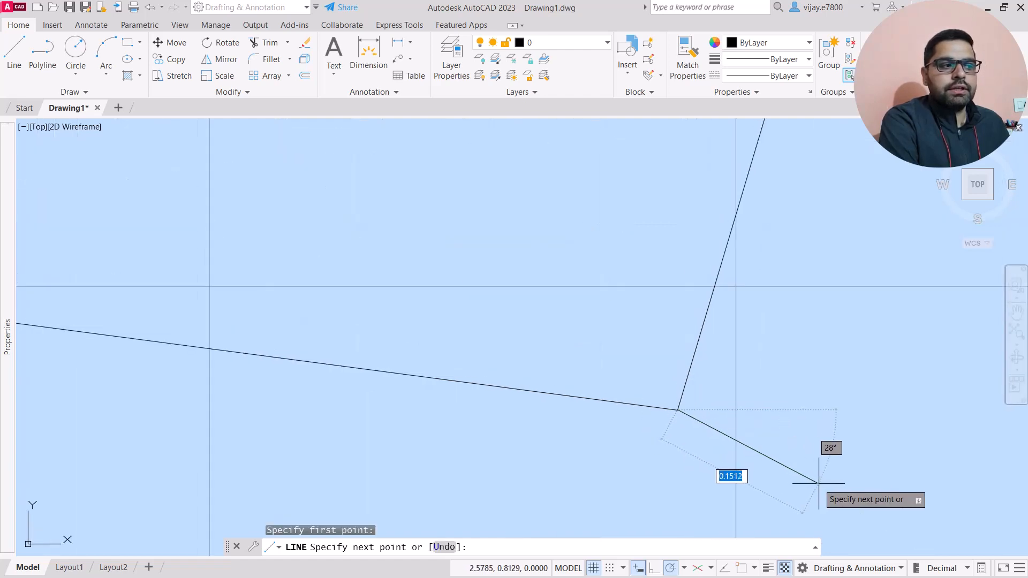
pyautogui.click(838, 370)
pyautogui.rightClick(838, 371)
pyautogui.click(859, 380)
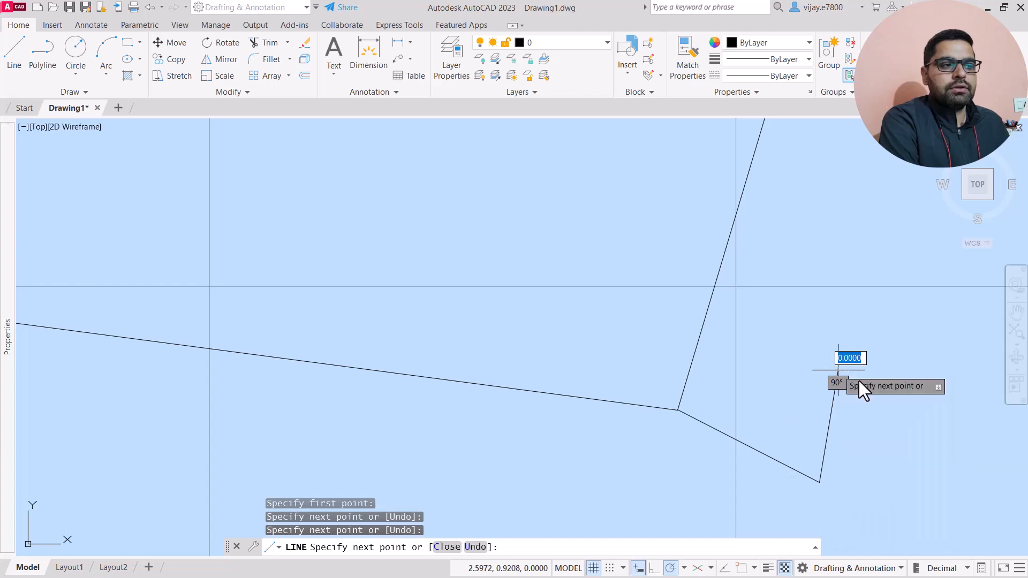
# - Stretch the short line's start point by eye onto the shape's lower right corner with object snap off
pyautogui.scroll(4, 664, 417)
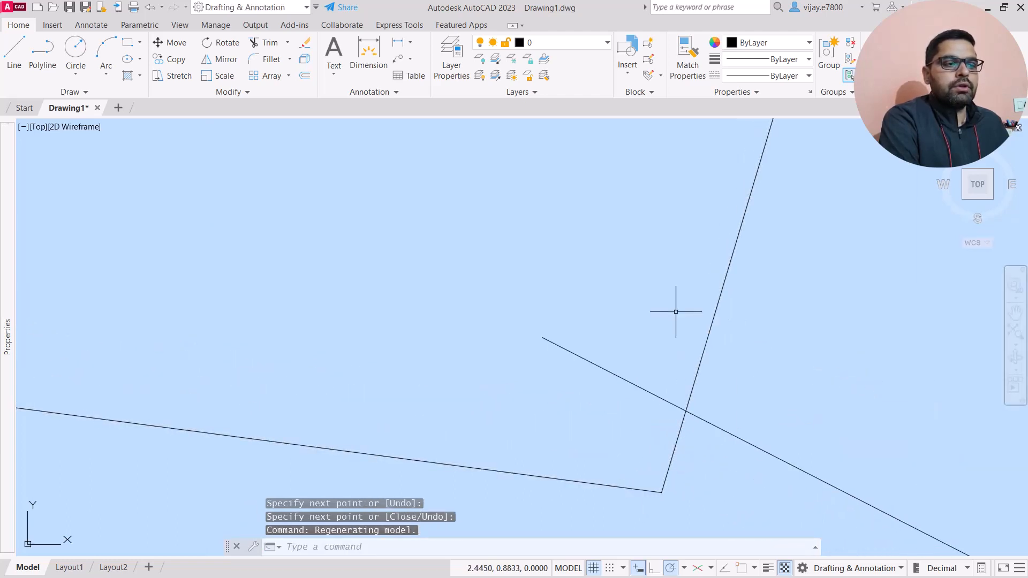
pyautogui.scroll(-2, 561, 374)
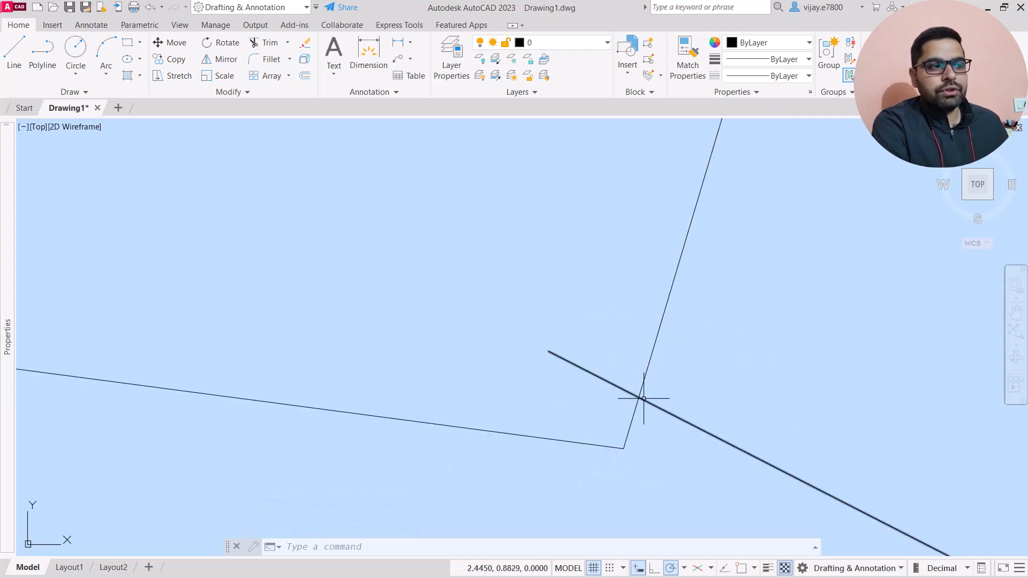
pyautogui.click(677, 413)
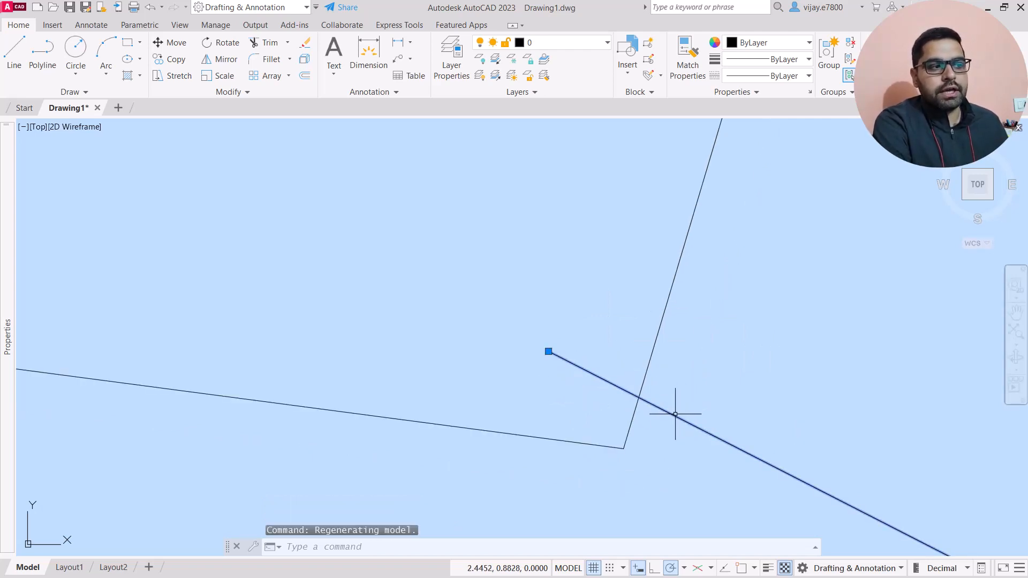
pyautogui.click(548, 352)
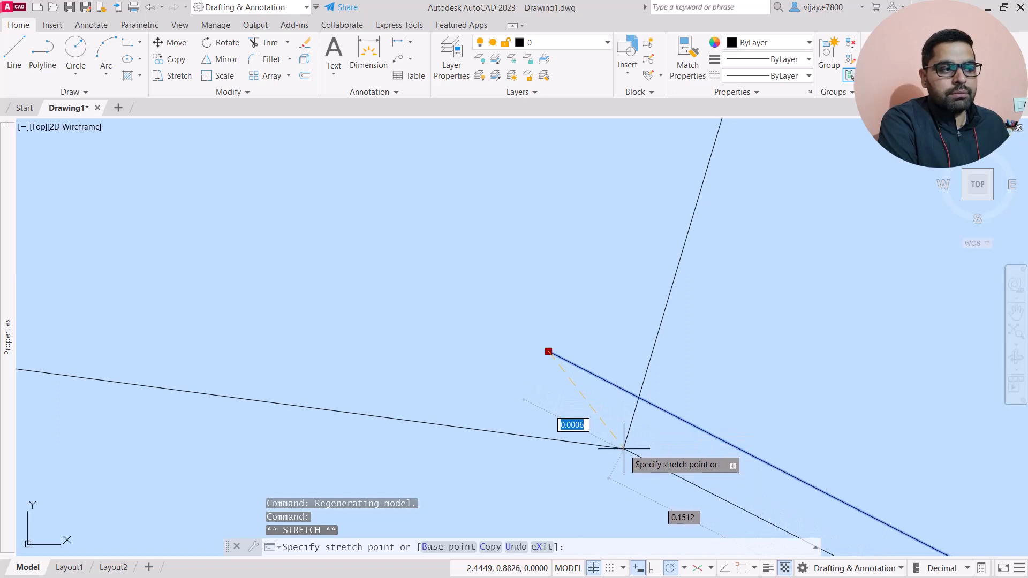
pyautogui.click(622, 448)
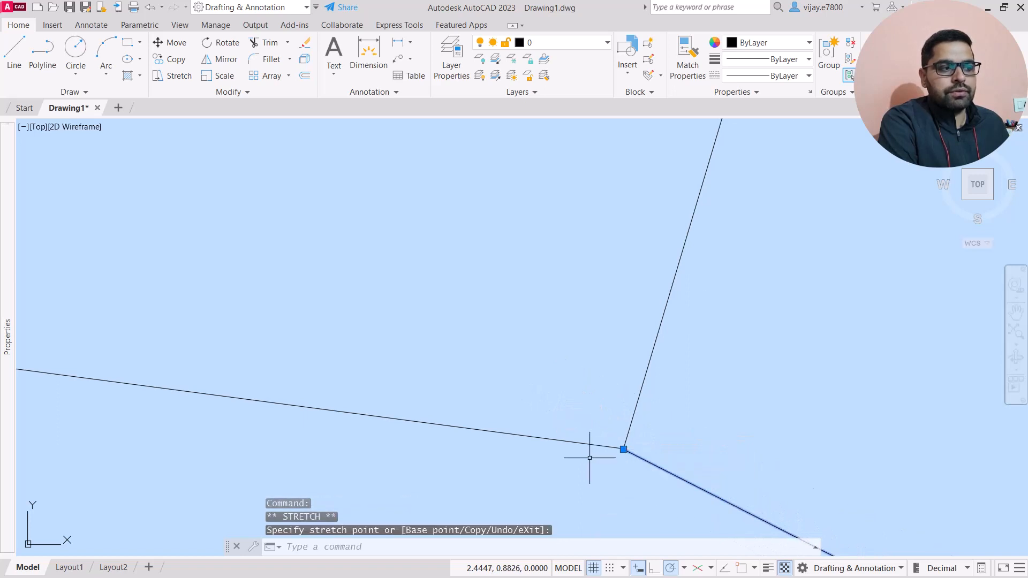
pyautogui.press('Escape')
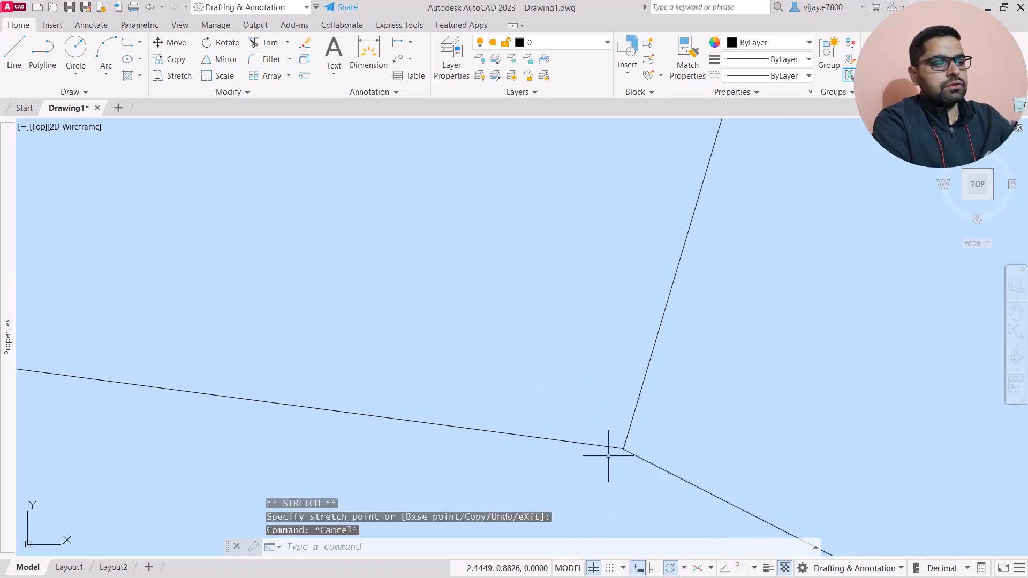
# - Turn object snap on and stretch the short line's start point exactly onto the shape's lower right corner
pyautogui.scroll(4, 605, 456)
pyautogui.scroll(7, 671, 429)
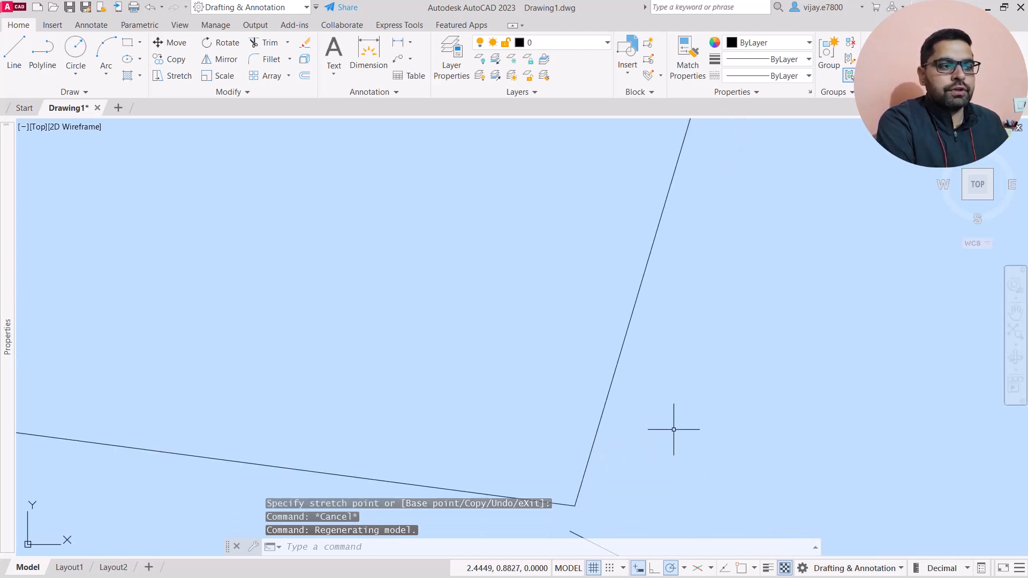
pyautogui.scroll(-2, 587, 477)
pyautogui.moveTo(594, 478); pyautogui.dragTo(619, 360, button='middle')
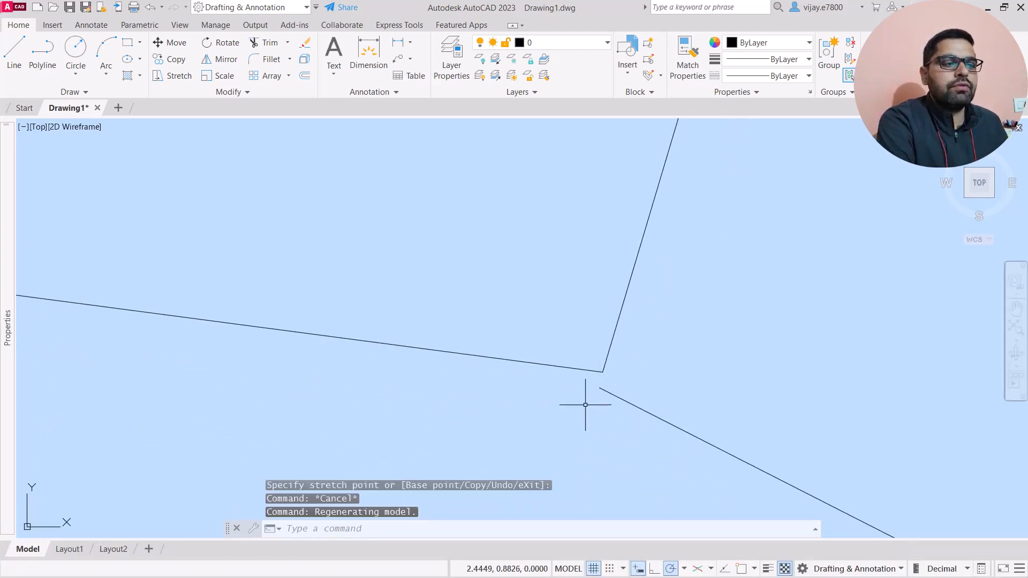
pyautogui.scroll(8, 597, 390)
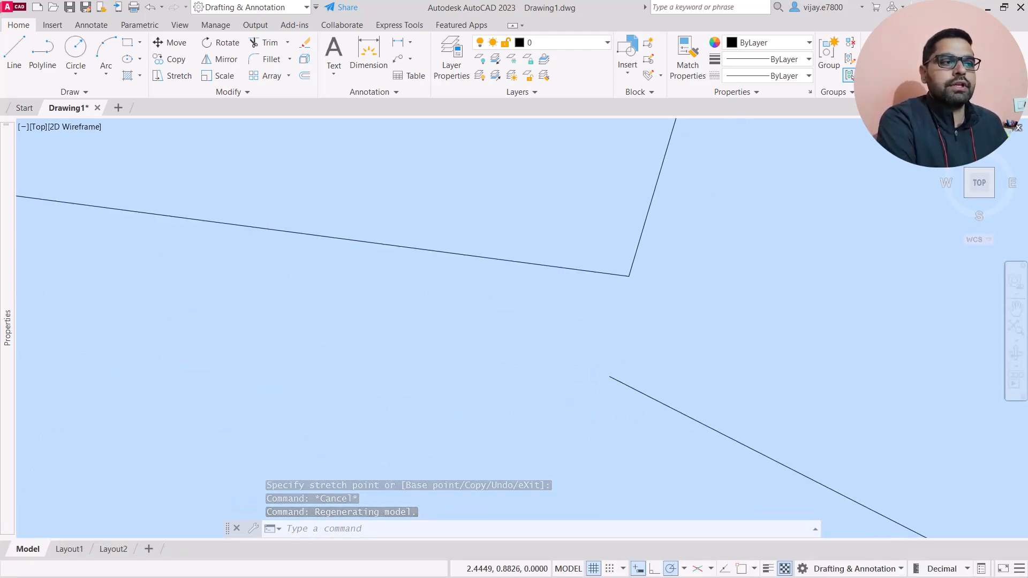
pyautogui.scroll(2, 624, 306)
pyautogui.moveTo(624, 306); pyautogui.dragTo(602, 347, button='middle')
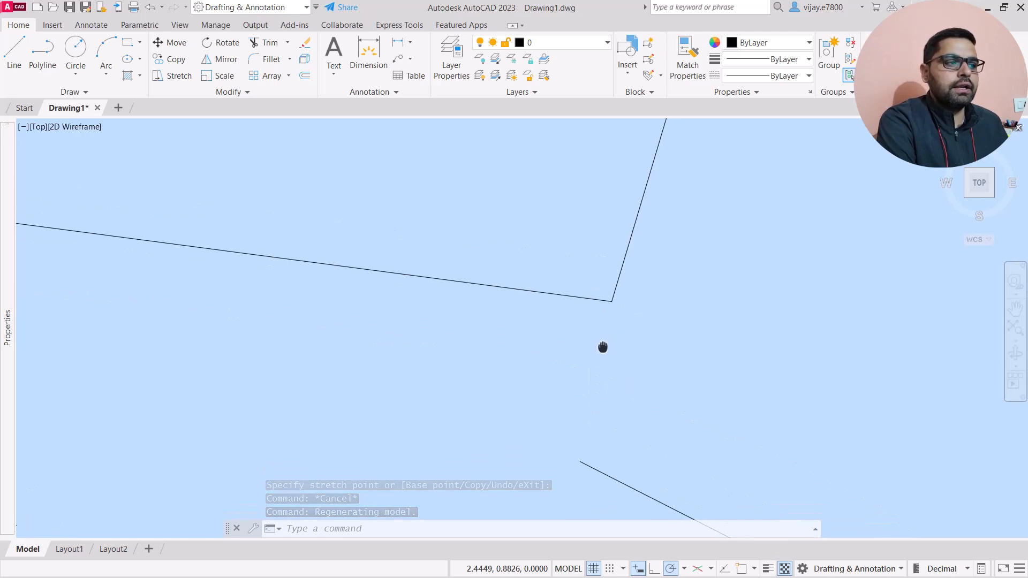
pyautogui.click(740, 569)
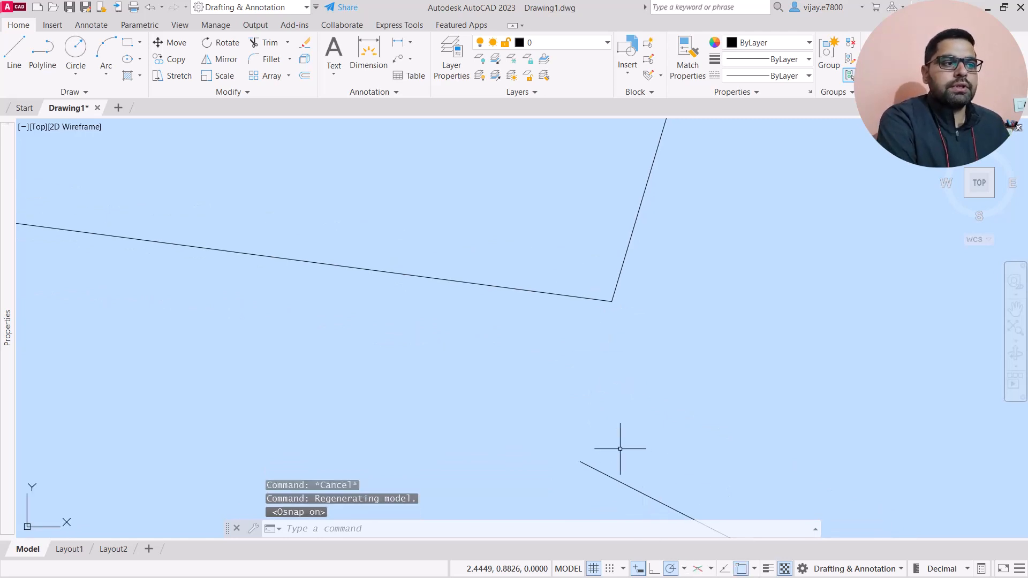
pyautogui.click(580, 461)
pyautogui.click(580, 461)
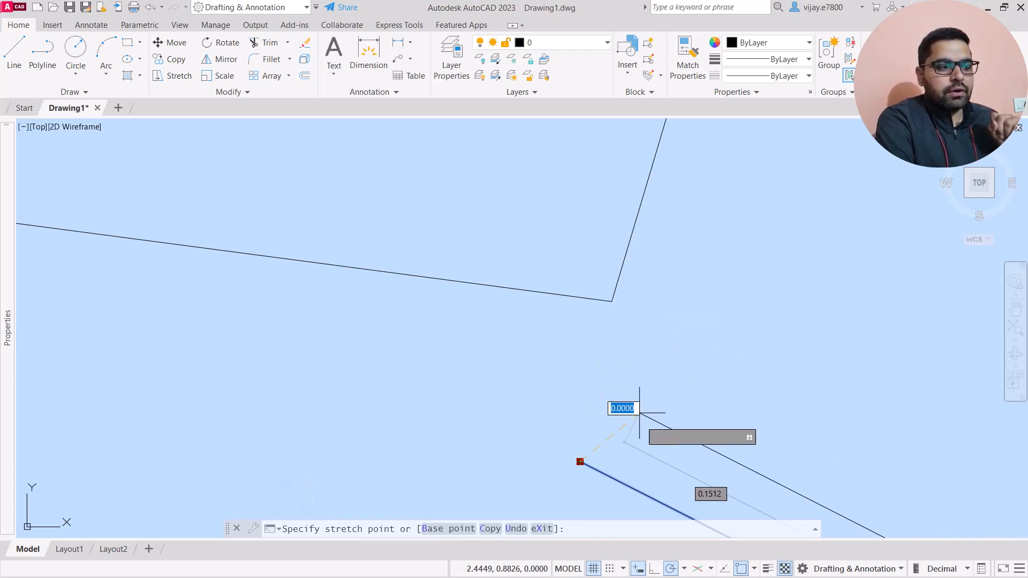
pyautogui.click(611, 301)
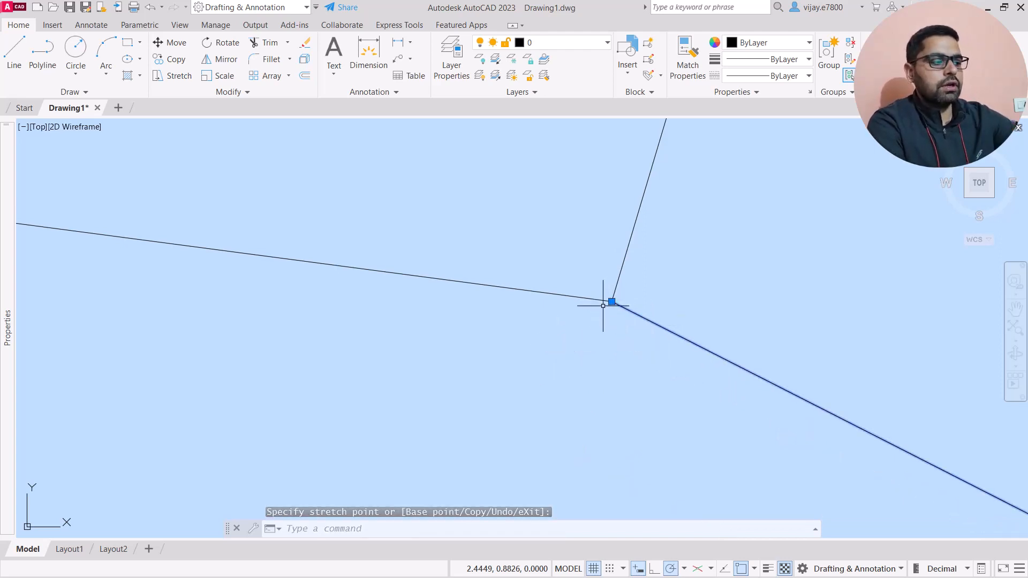
pyautogui.press('Escape')
# - Draw a line from the short line's free end to its first segment's midpoint, continuing to its second segment's midpoint
pyautogui.moveTo(603, 305)
pyautogui.mouseDown(button='middle')
pyautogui.moveTo(706, 241)
pyautogui.moveTo(667, 252)
pyautogui.moveTo(780, 336)
pyautogui.mouseUp(button='middle')
pyautogui.moveTo(791, 418); pyautogui.dragTo(616, 485, button='middle')
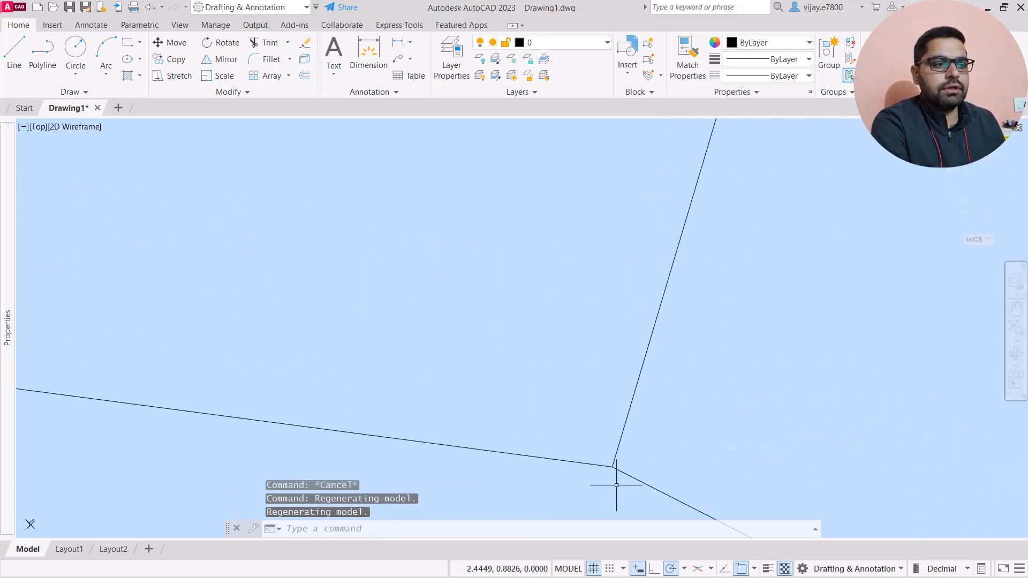
pyautogui.moveTo(604, 447)
pyautogui.mouseDown(button='middle')
pyautogui.moveTo(624, 474)
pyautogui.moveTo(632, 450)
pyautogui.mouseUp(button='middle')
pyautogui.scroll(-4, 632, 451)
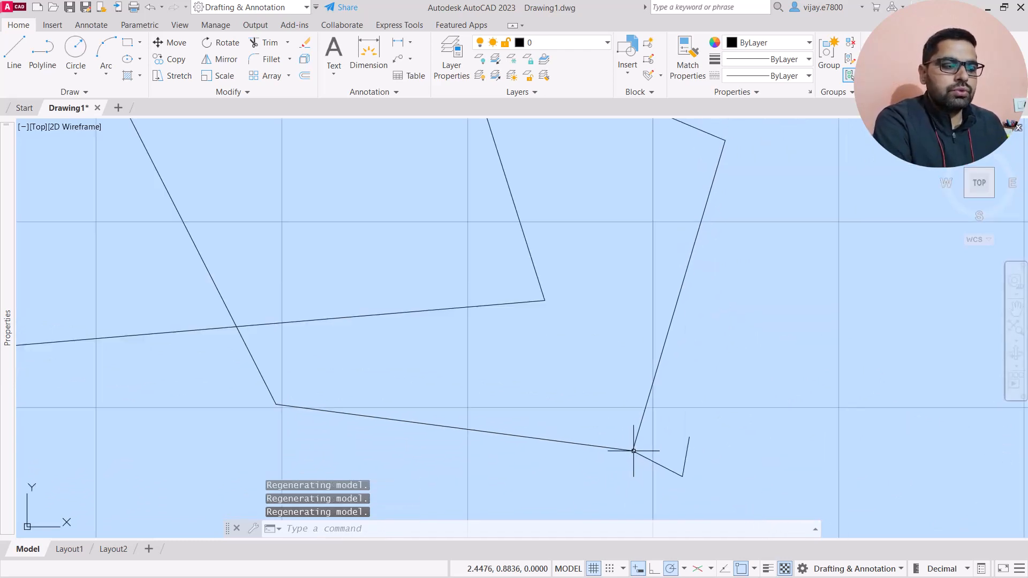
pyautogui.scroll(3, 693, 473)
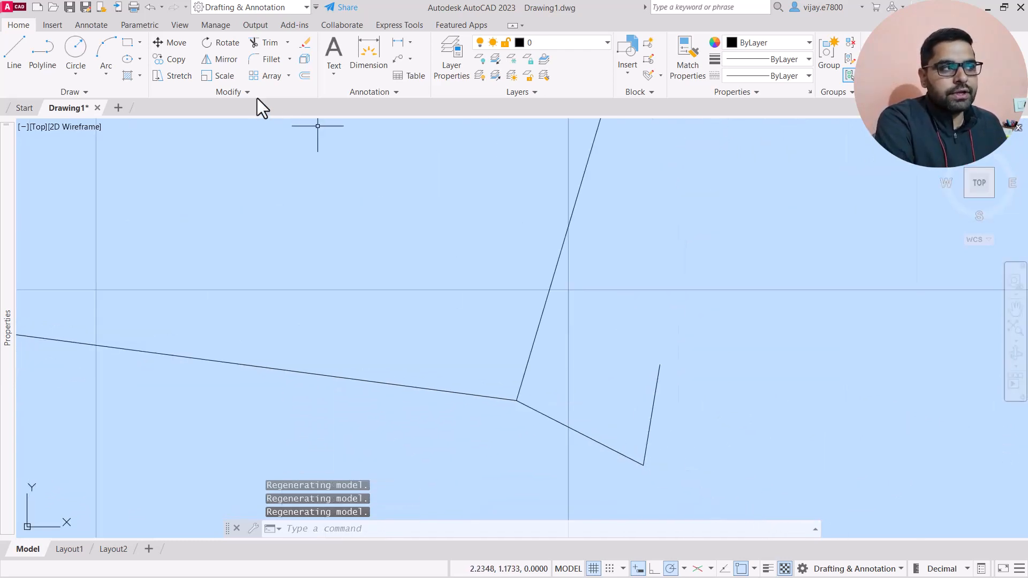
pyautogui.click(14, 56)
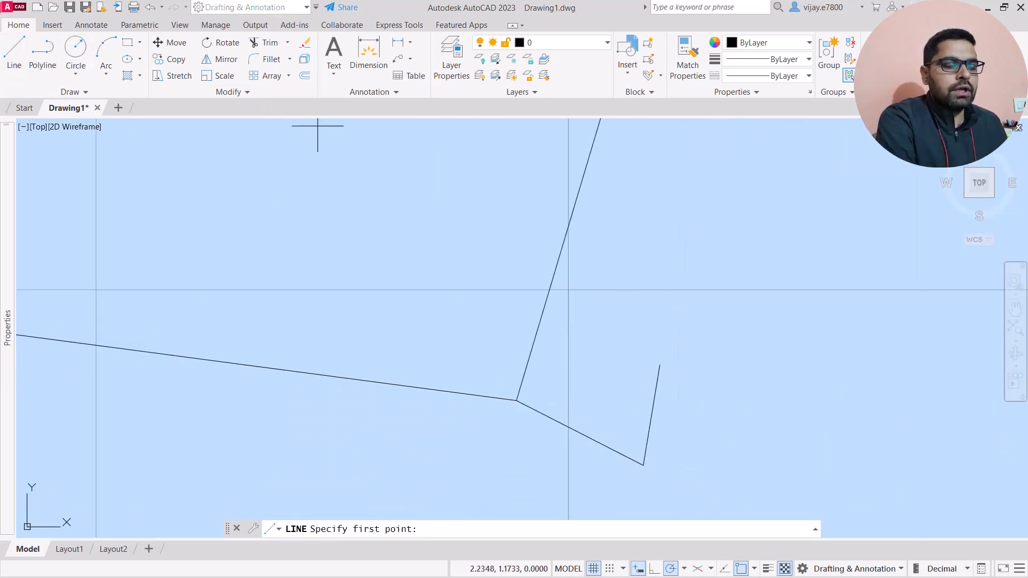
pyautogui.click(659, 365)
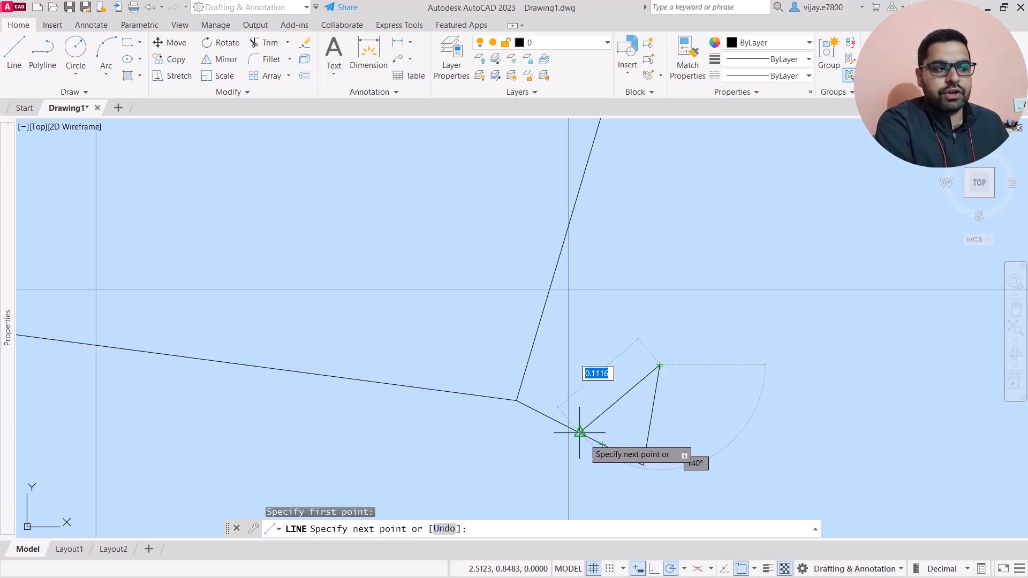
pyautogui.click(580, 432)
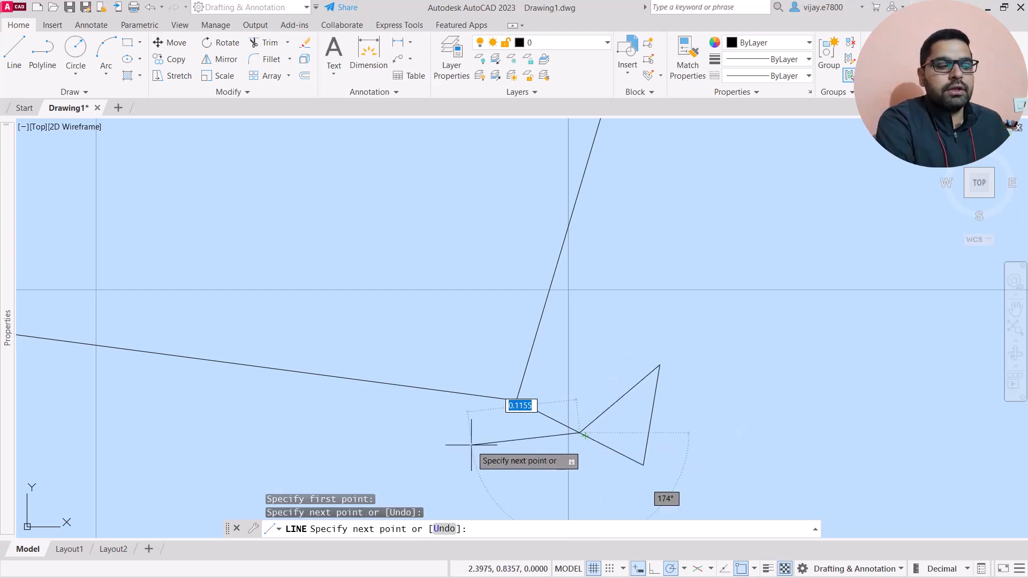
pyautogui.click(651, 414)
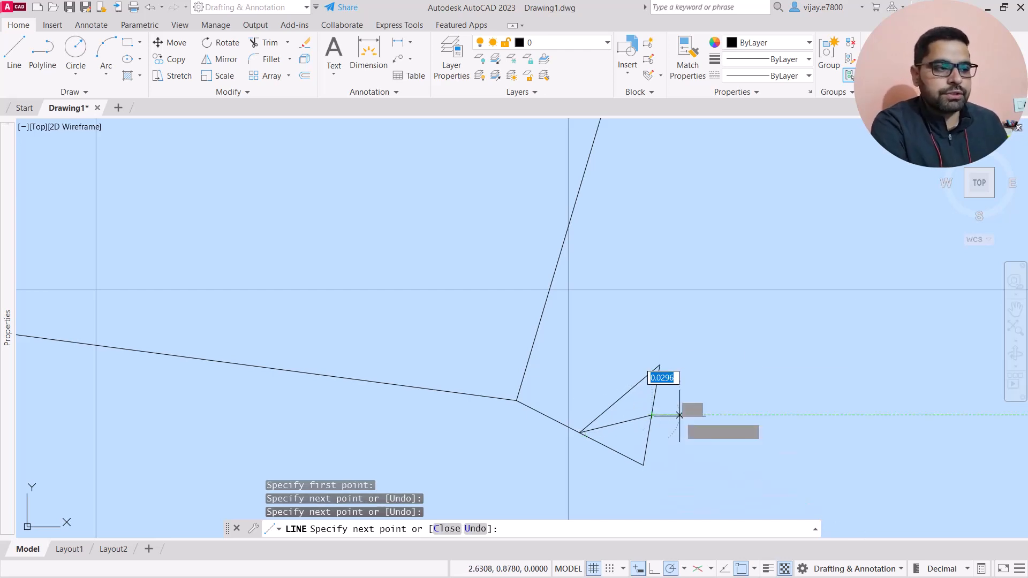
pyautogui.rightClick(660, 332)
pyautogui.click(717, 335)
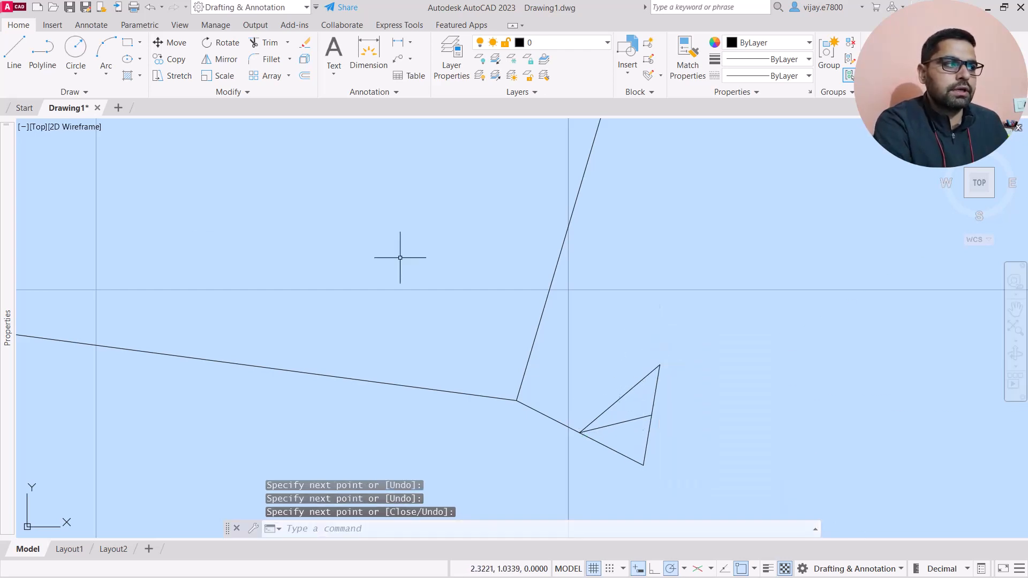
# - Draw a circle with a radius of about 0.039 to the right of the small triangle
pyautogui.click(83, 59)
pyautogui.click(738, 372)
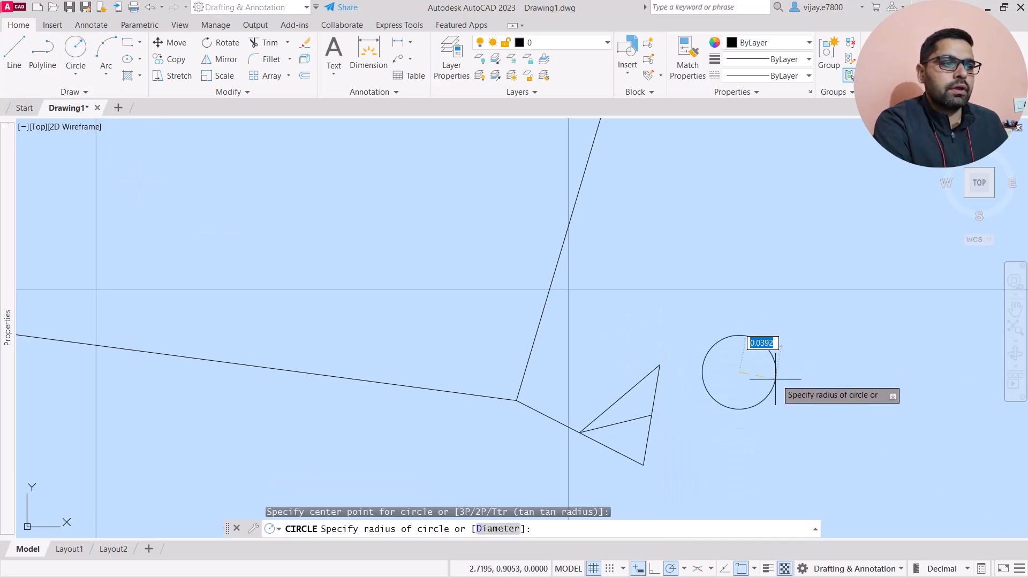
pyautogui.click(776, 378)
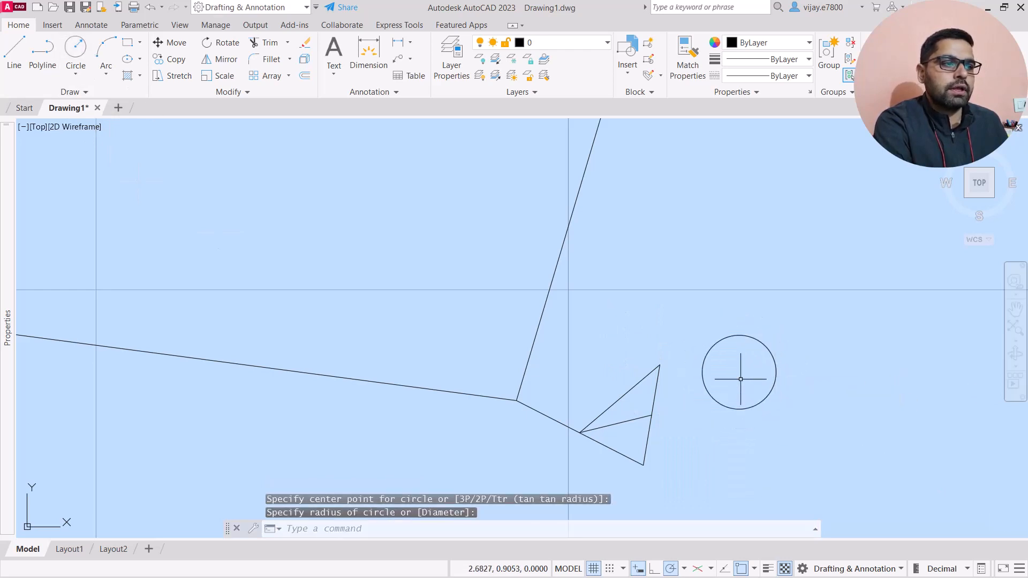
# - Draw a line from the small triangle's upper corner to the tangent point near the top of the circle
pyautogui.click(11, 52)
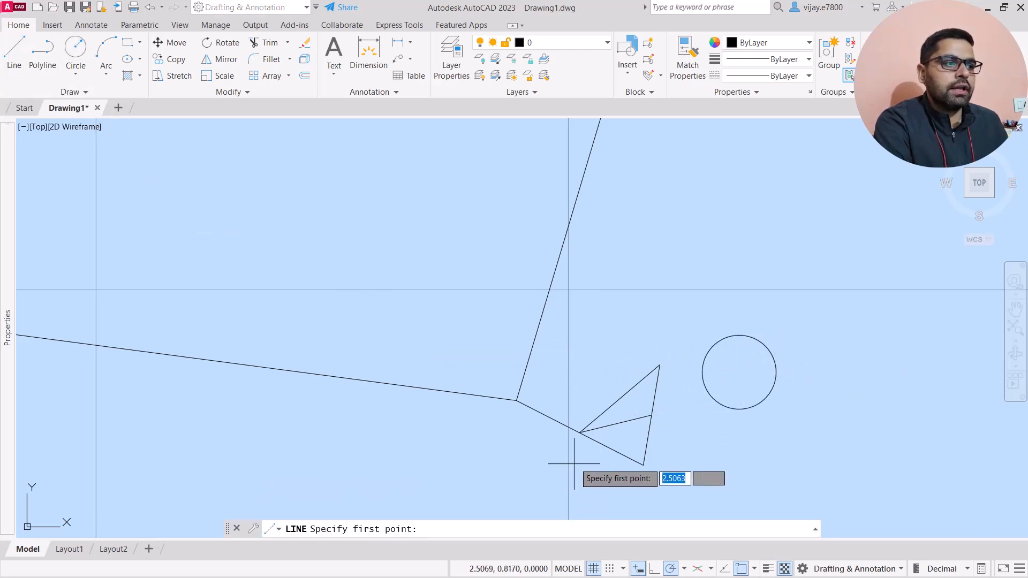
pyautogui.click(659, 365)
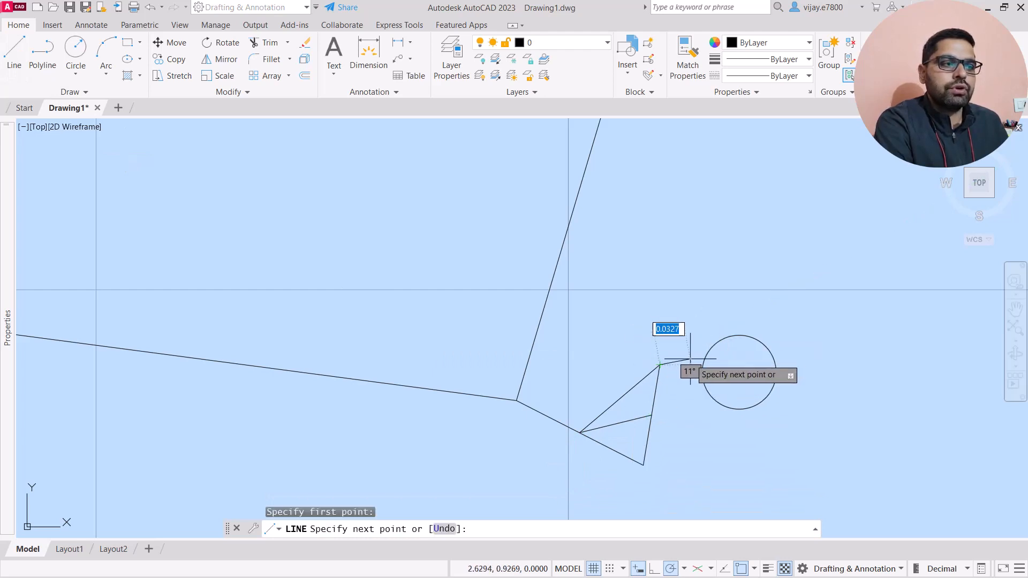
pyautogui.click(725, 337)
pyautogui.rightClick(717, 404)
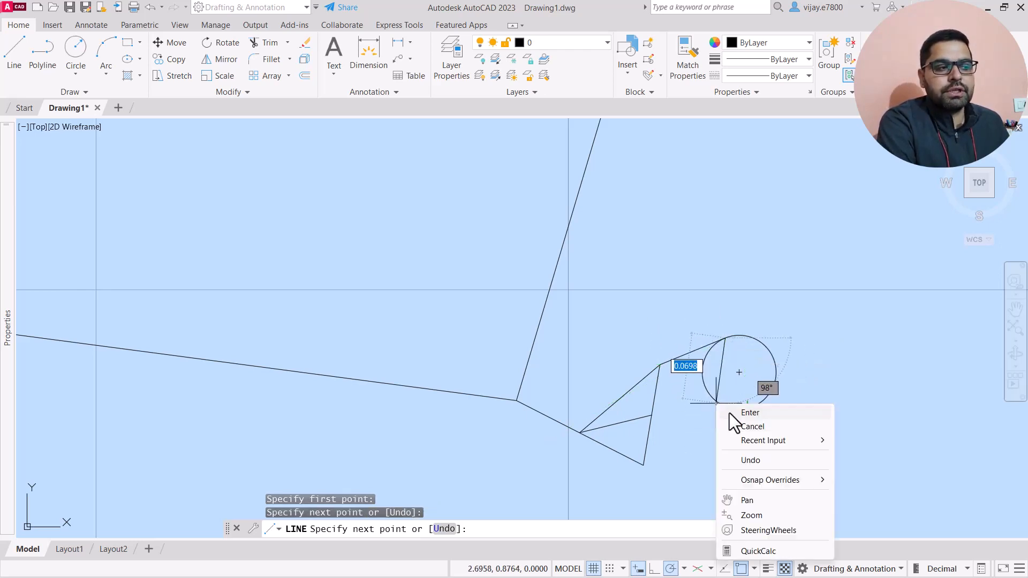
pyautogui.click(731, 412)
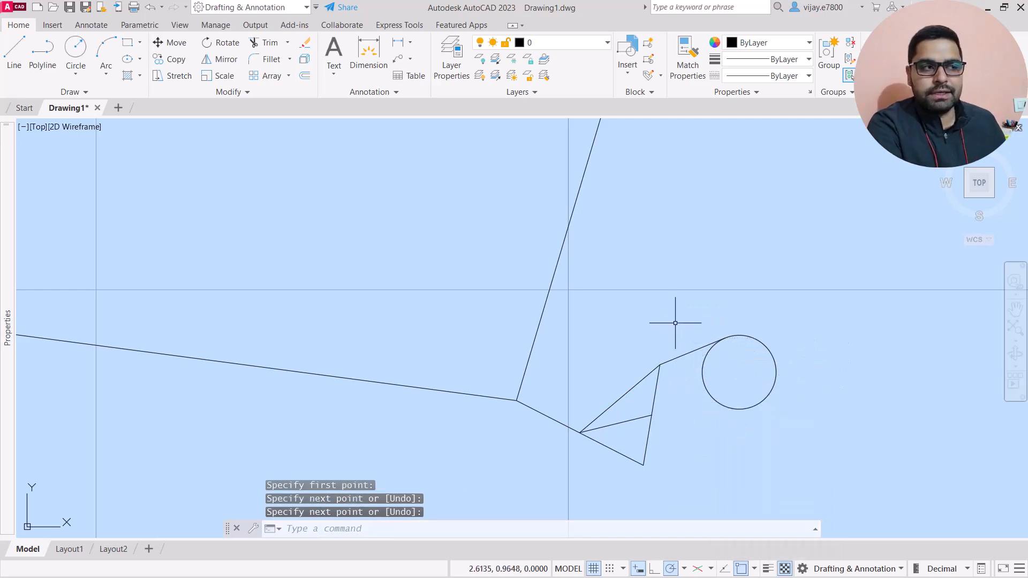
pyautogui.scroll(8, 727, 337)
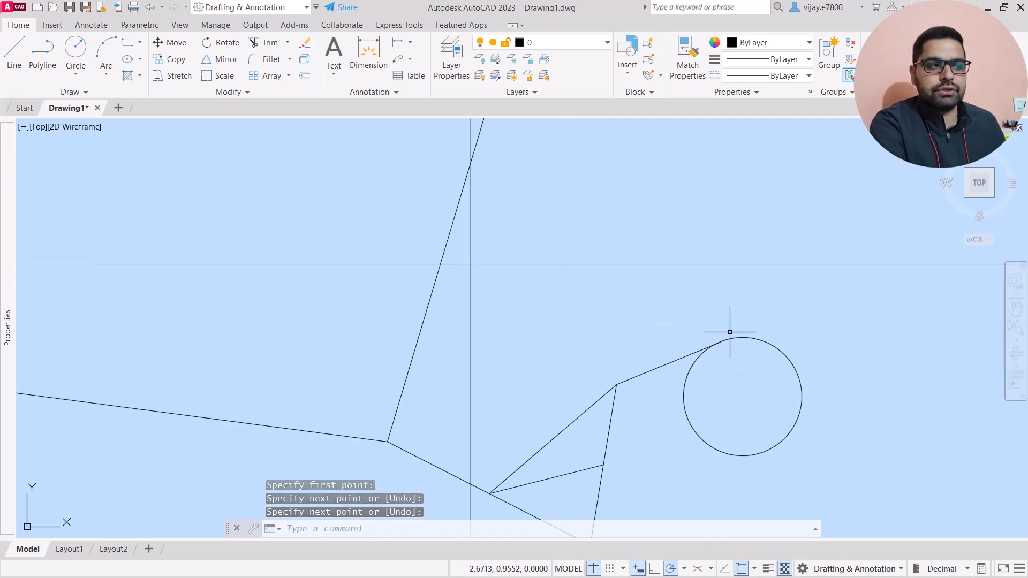
pyautogui.scroll(-8, 558, 278)
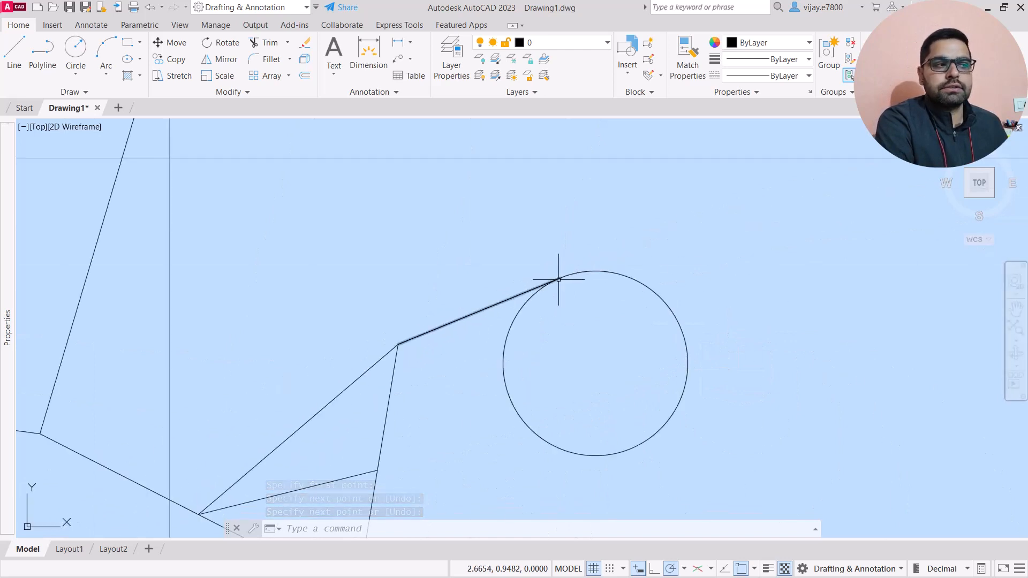
# - Draw a line from the small triangle's upper corner to the perpendicular snap point on the circle's near side
pyautogui.click(15, 58)
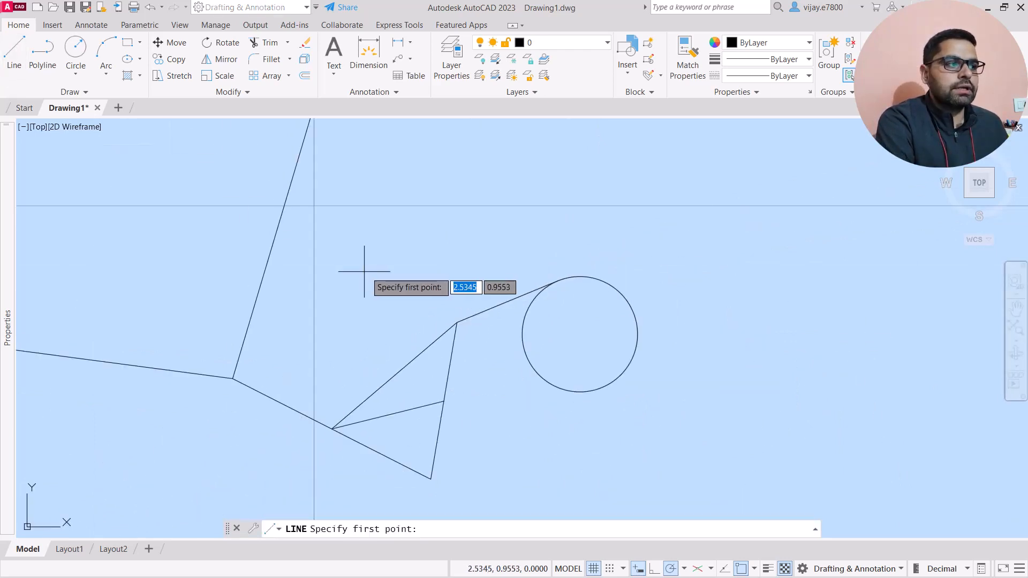
pyautogui.click(457, 323)
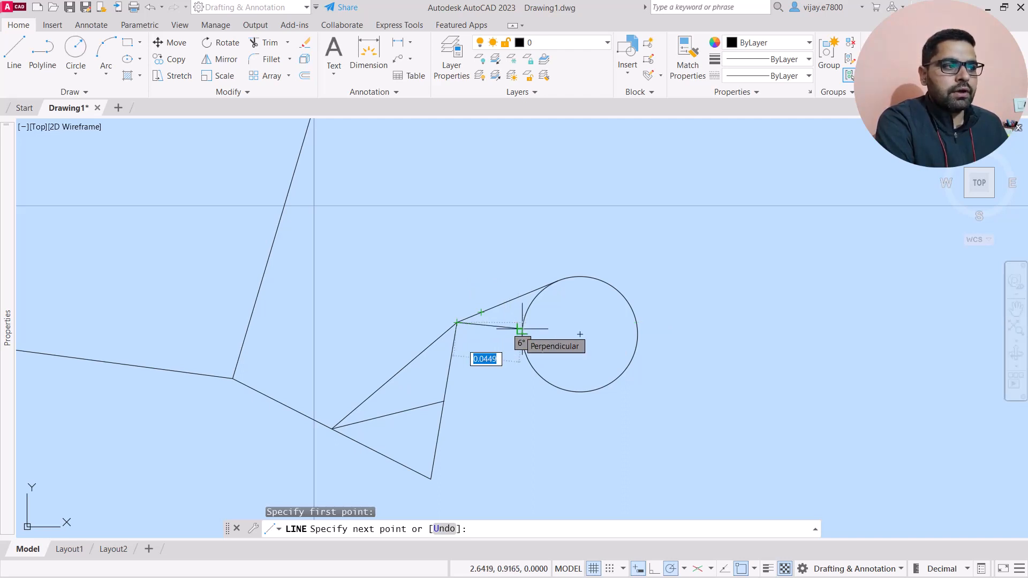
pyautogui.scroll(2, 521, 326)
pyautogui.scroll(3, 522, 328)
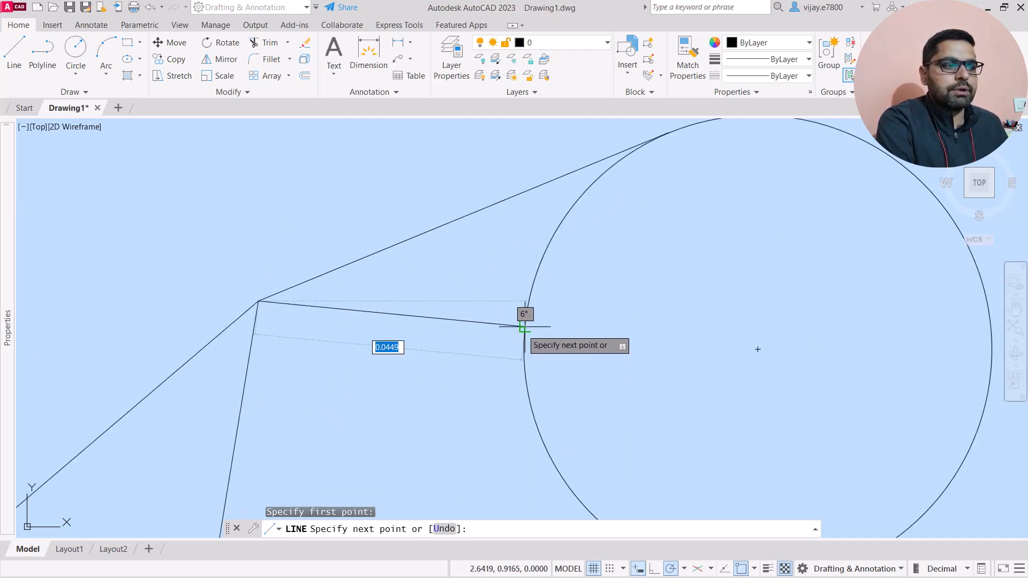
pyautogui.click(522, 327)
pyautogui.rightClick(428, 388)
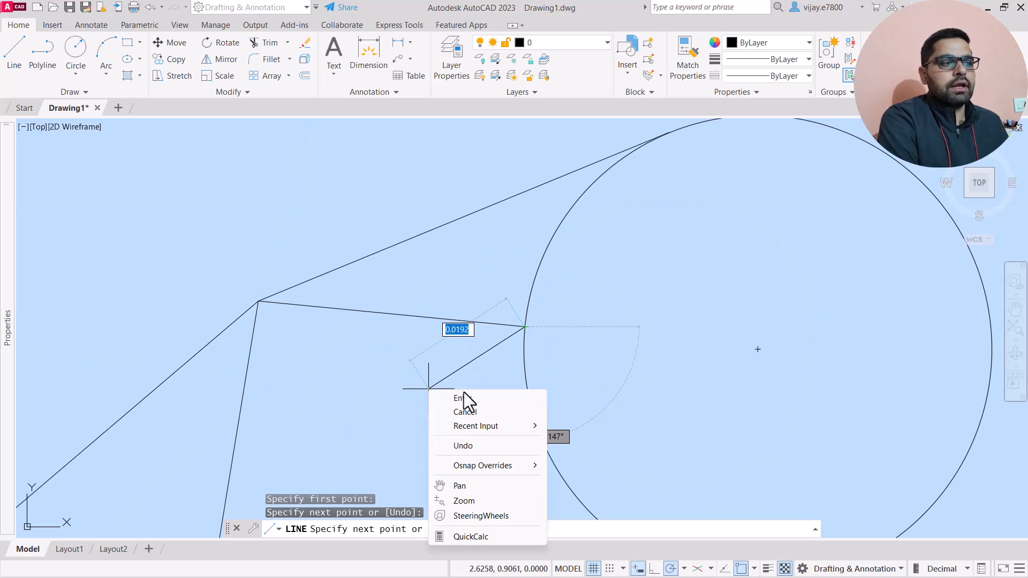
pyautogui.click(464, 399)
pyautogui.scroll(3, 503, 337)
pyautogui.scroll(1, 664, 279)
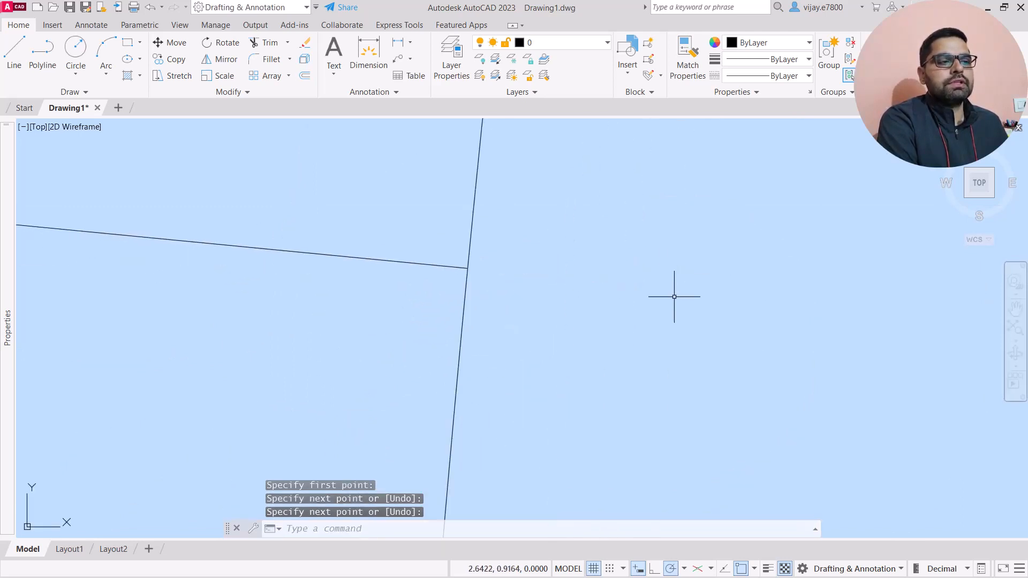
pyautogui.scroll(-5, 434, 246)
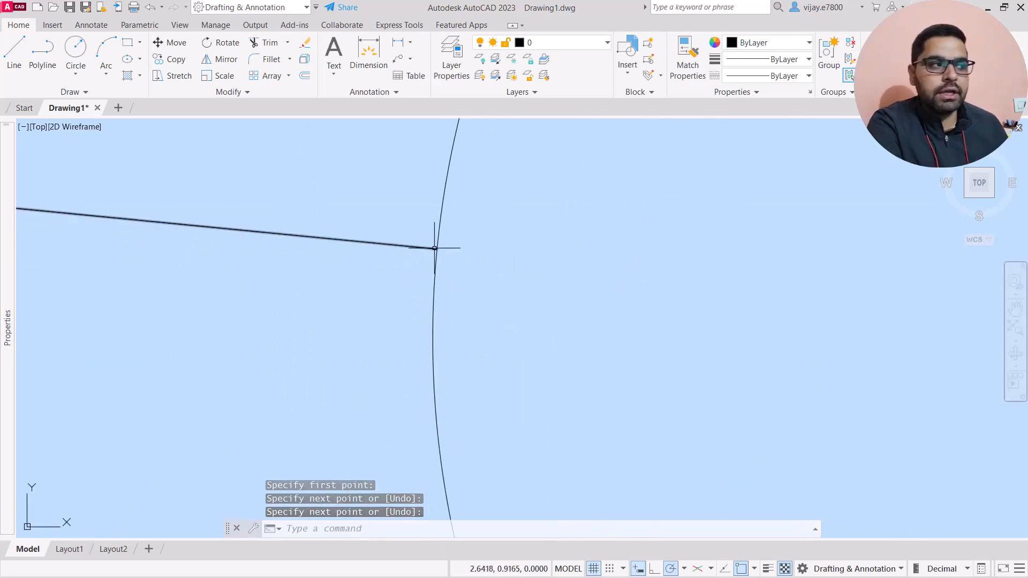
pyautogui.moveTo(415, 232); pyautogui.dragTo(516, 307, button='middle')
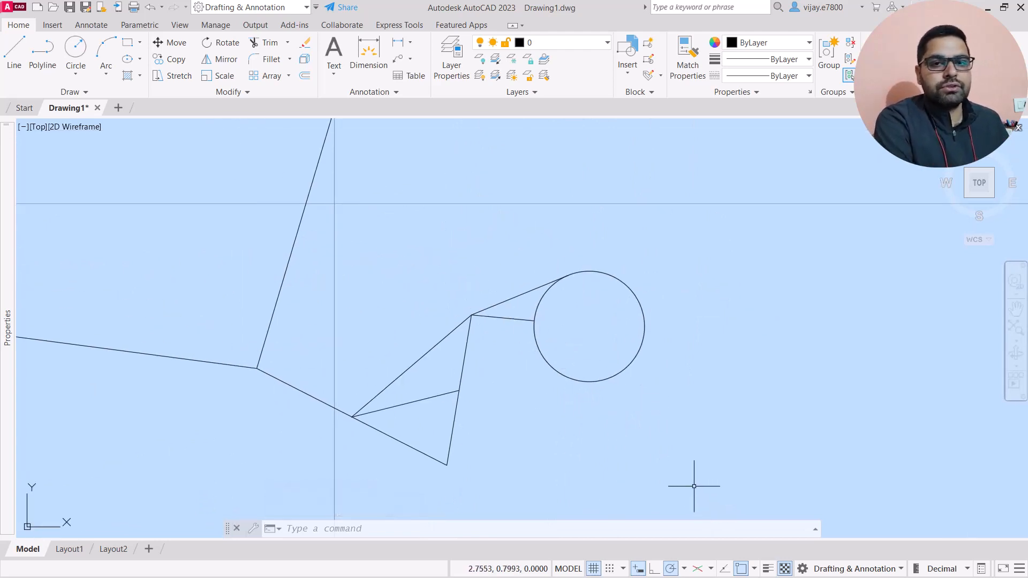
# - Change the interface color theme to Dark in the display options
pyautogui.click(754, 569)
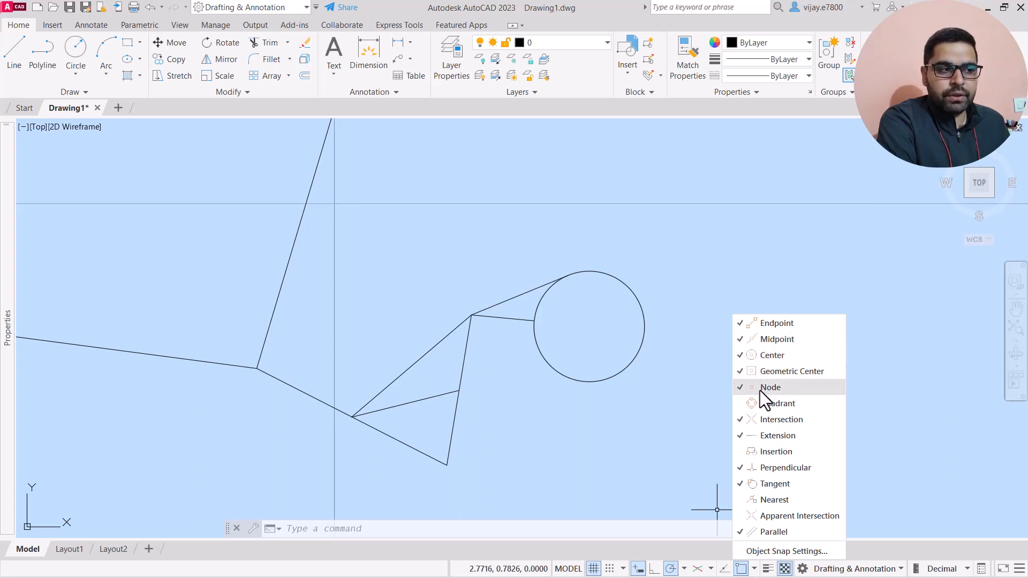
pyautogui.rightClick(656, 398)
pyautogui.click(718, 389)
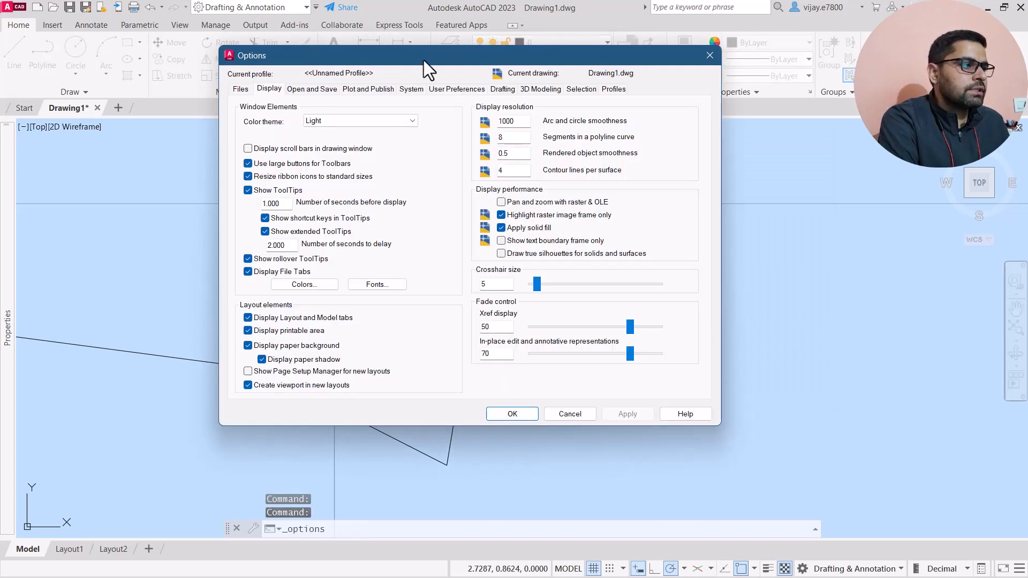
pyautogui.click(311, 120)
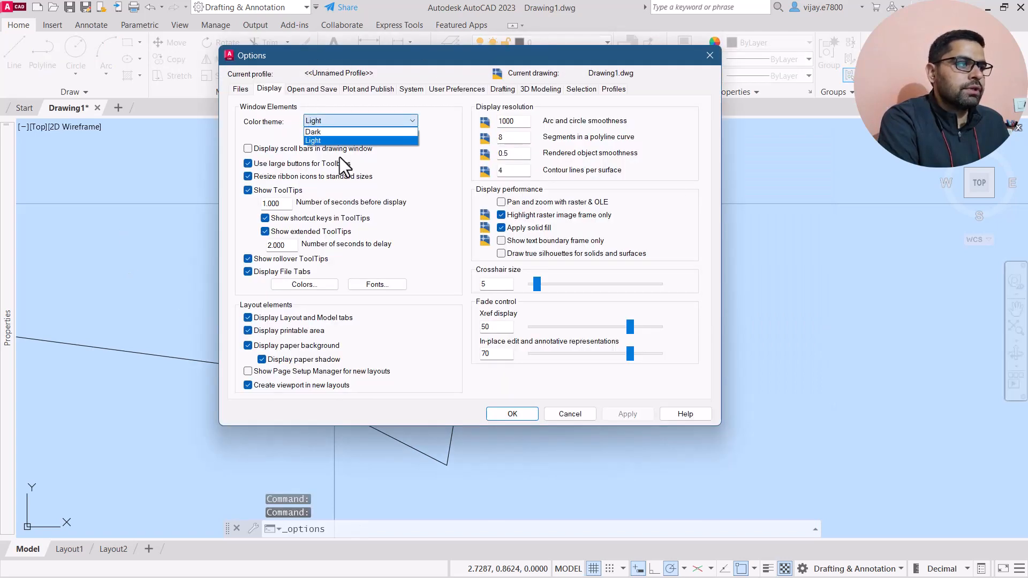
pyautogui.click(336, 136)
pyautogui.click(616, 416)
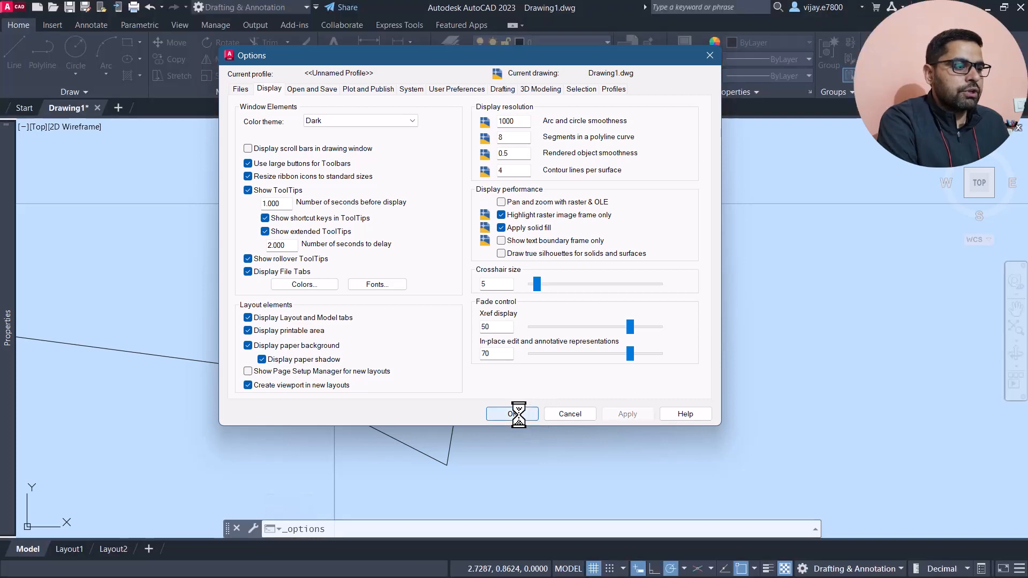
pyautogui.click(514, 414)
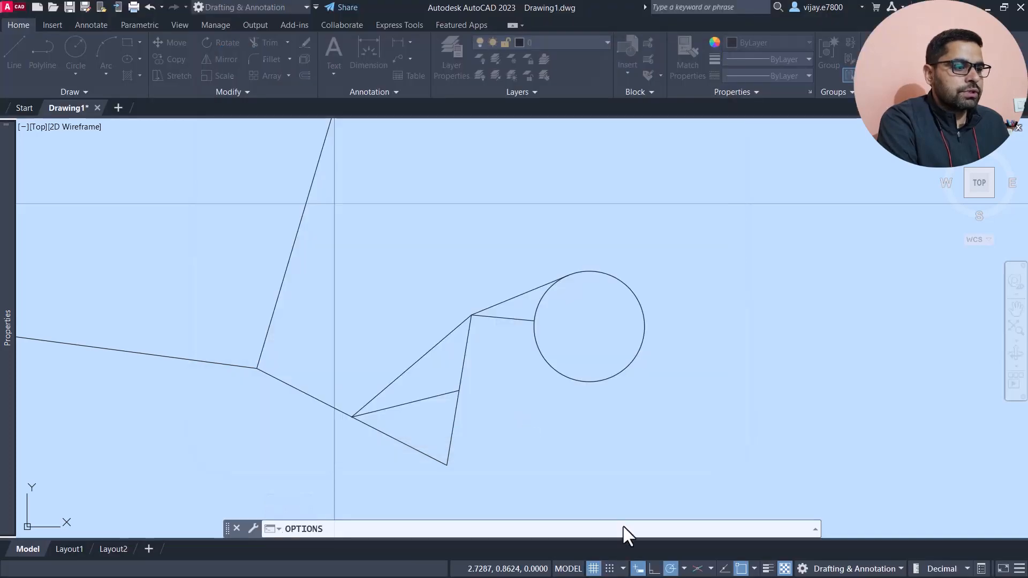
# - Review the snap and grid settings and the object snap modes in the Drafting Settings
pyautogui.click(754, 569)
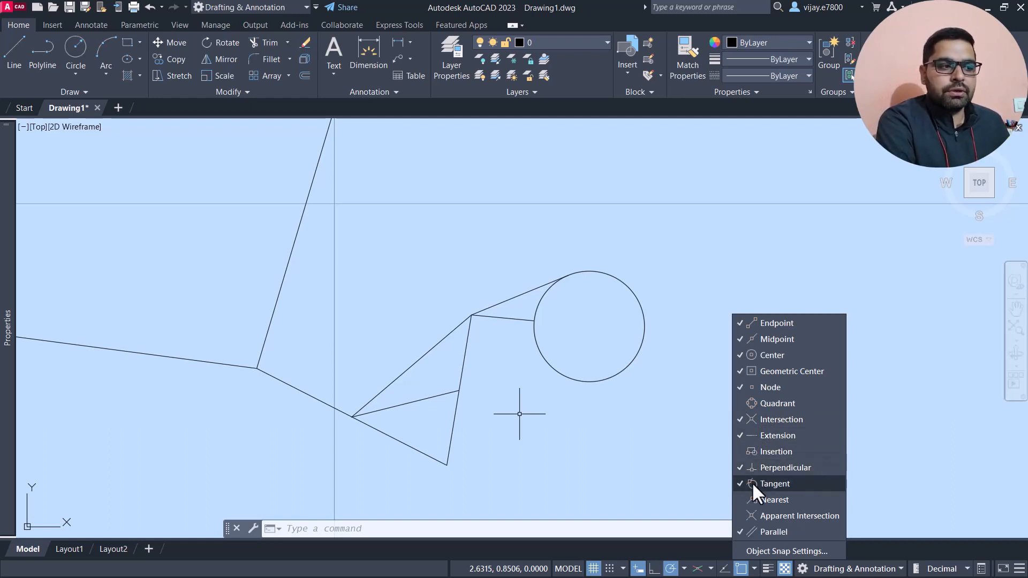
pyautogui.click(770, 552)
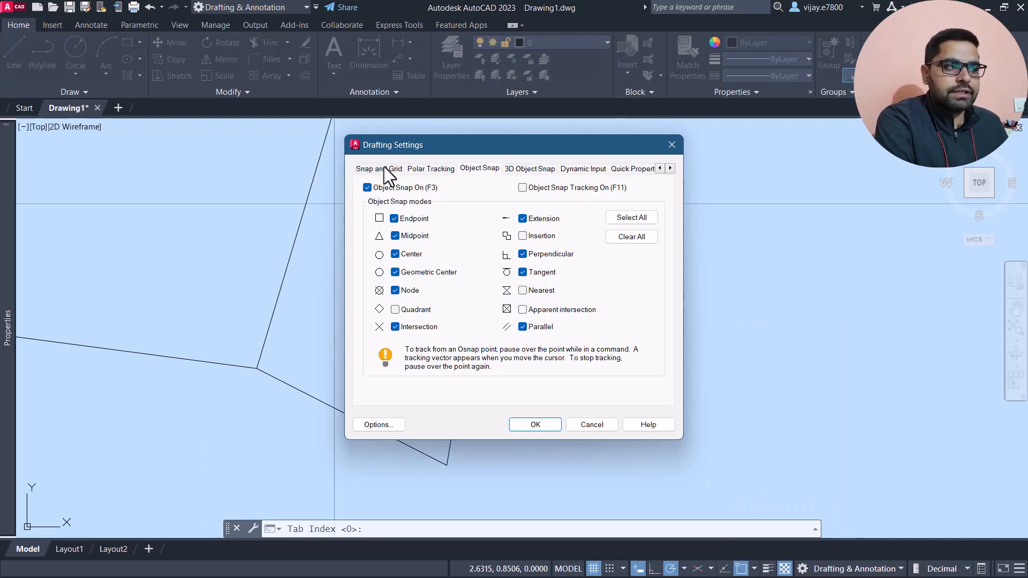
pyautogui.click(380, 168)
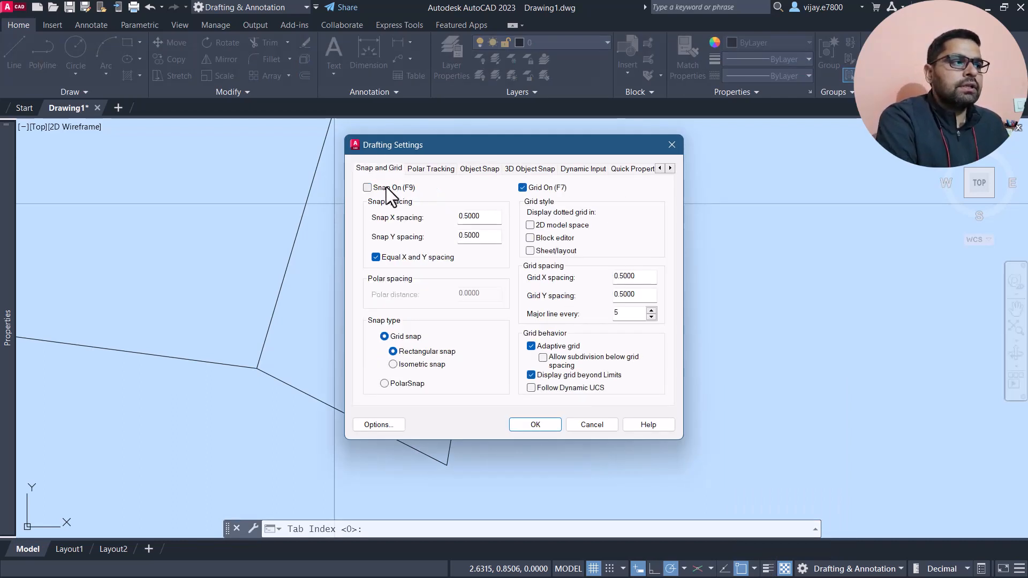
pyautogui.click(478, 168)
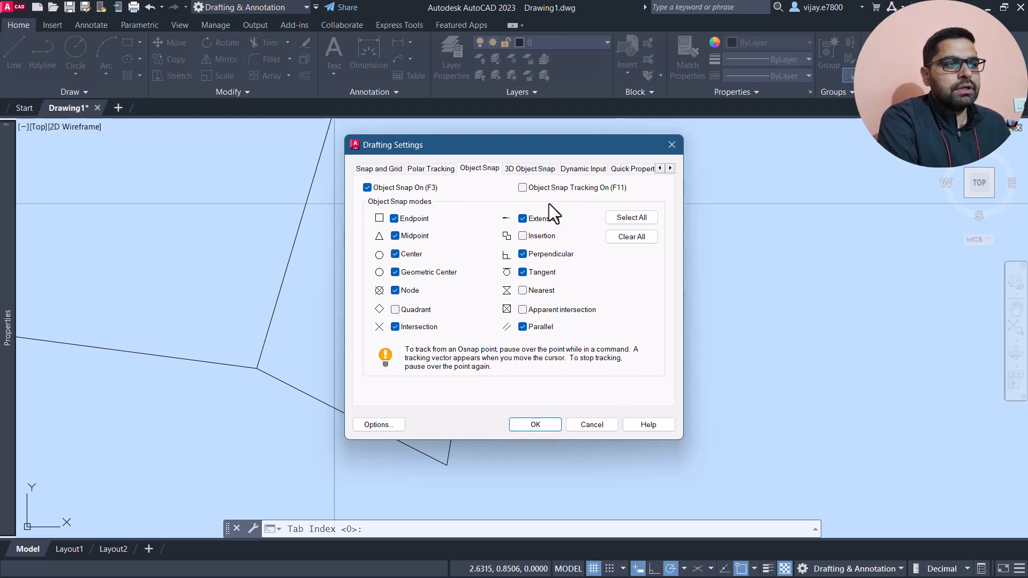
pyautogui.click(521, 425)
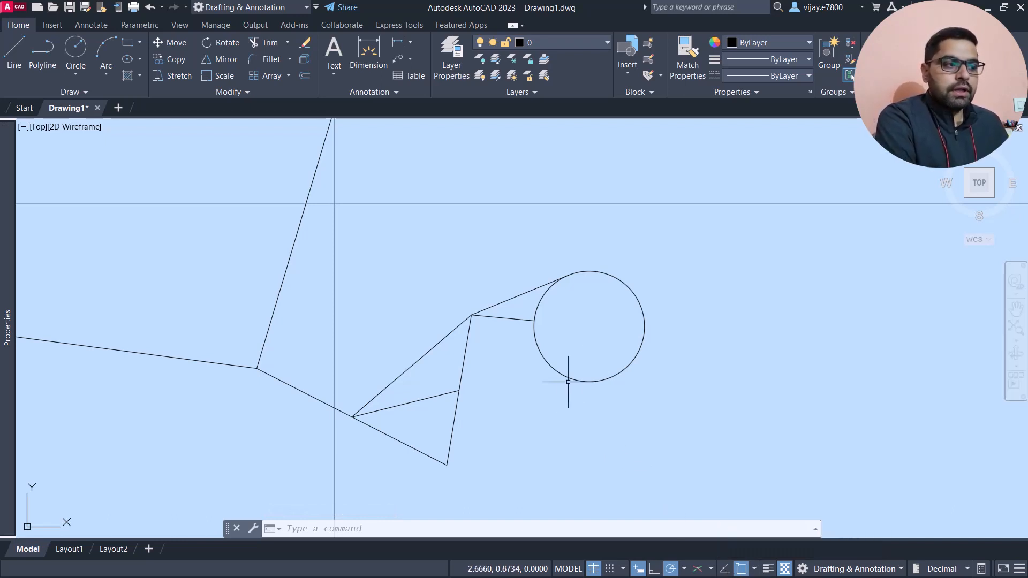
# - Set the circle's lineweight to 1.20 mm
pyautogui.click(676, 386)
pyautogui.click(569, 339)
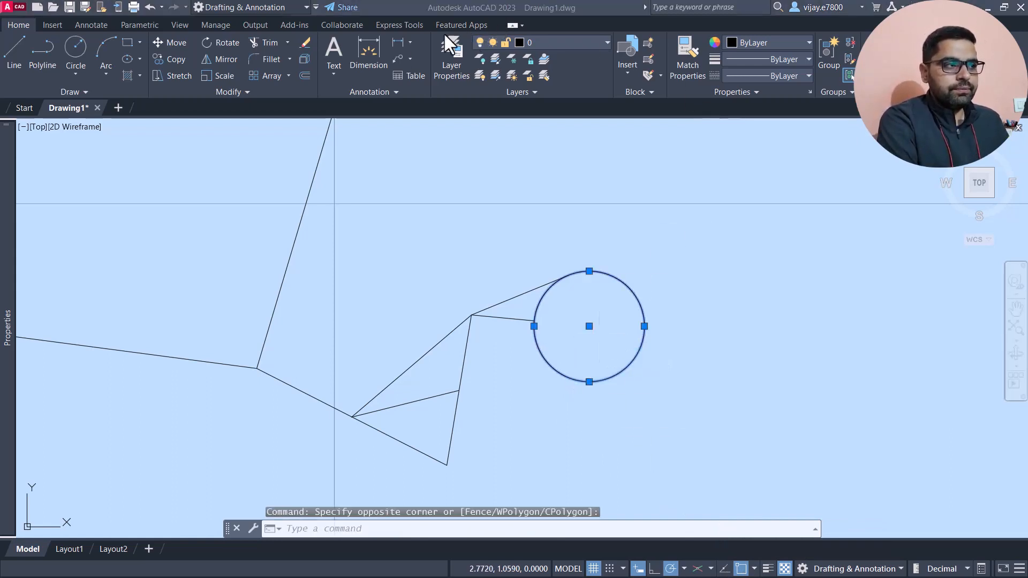
pyautogui.click(748, 59)
pyautogui.scroll(-2, 790, 227)
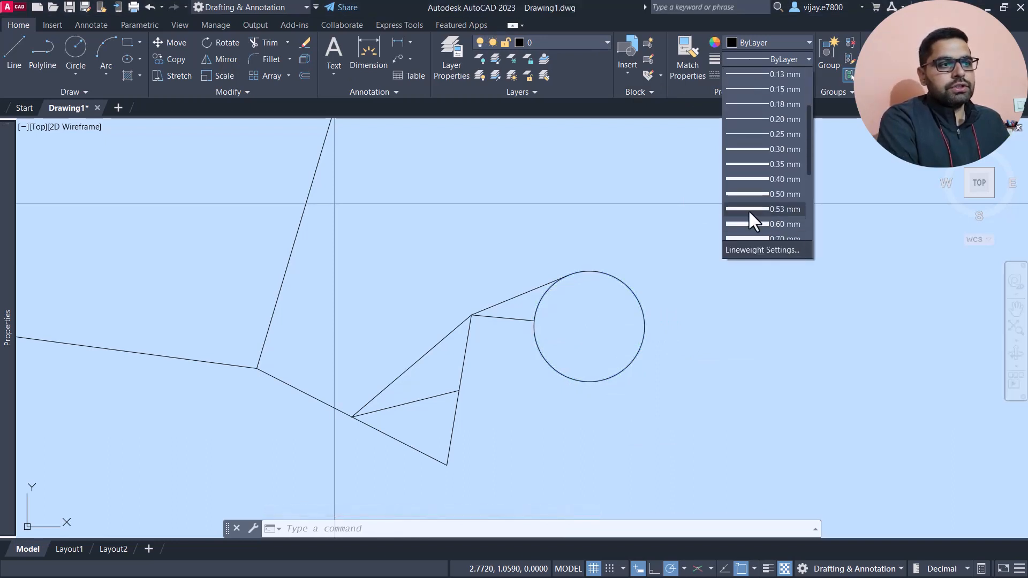
pyautogui.scroll(-3, 749, 220)
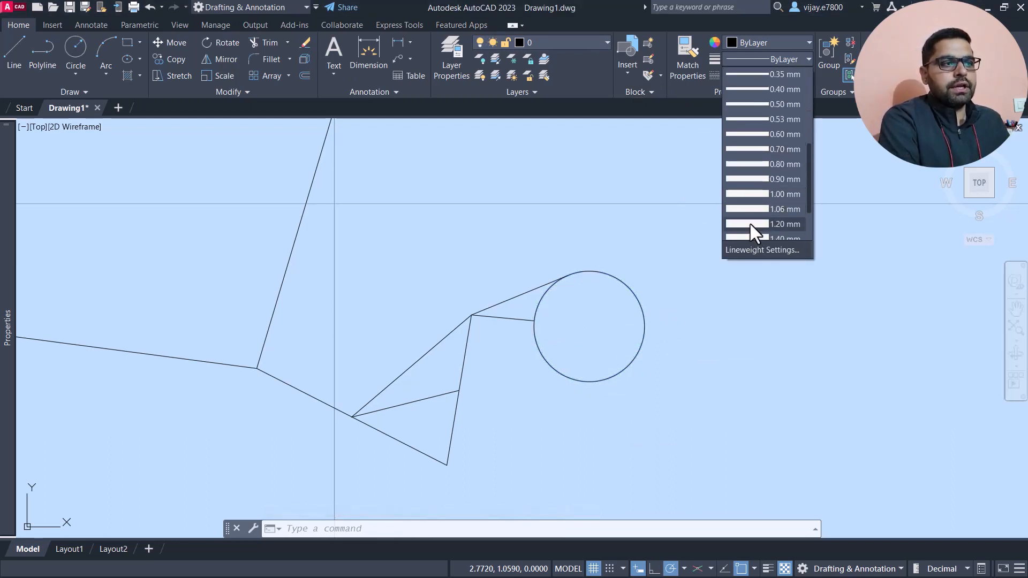
pyautogui.click(752, 224)
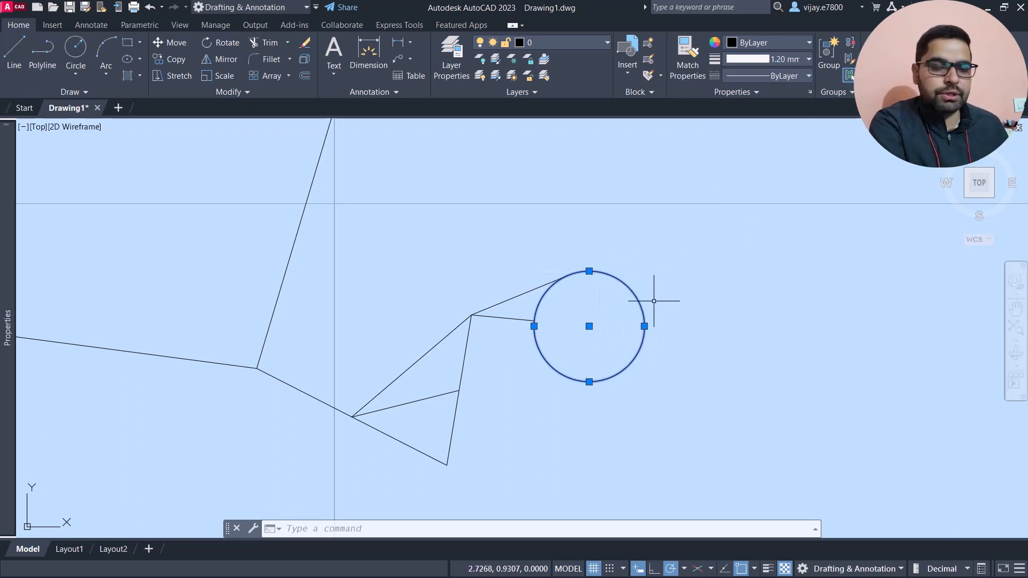
# - Enable Display Lineweight in the Lineweight Settings
pyautogui.click(775, 58)
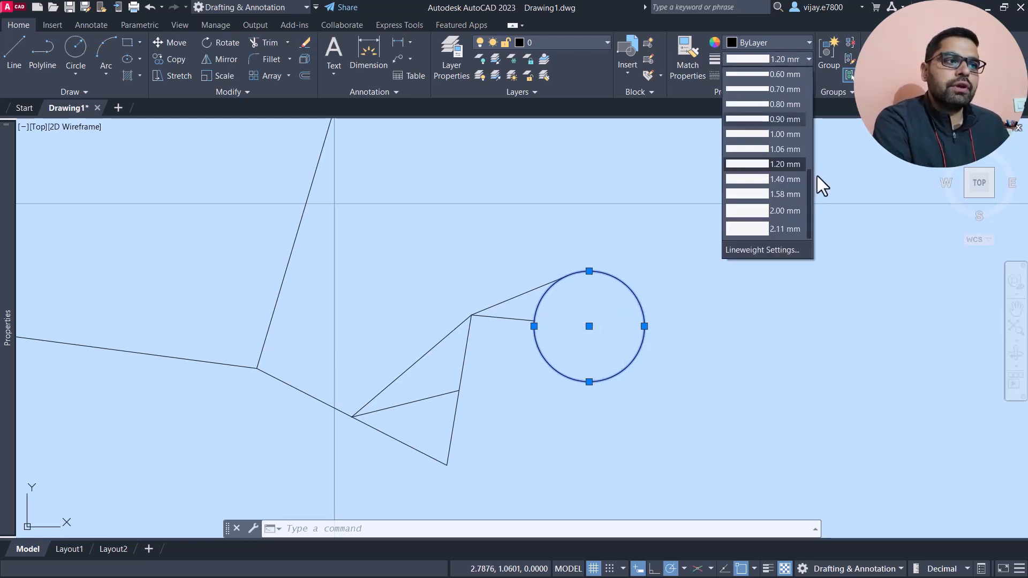
pyautogui.click(763, 249)
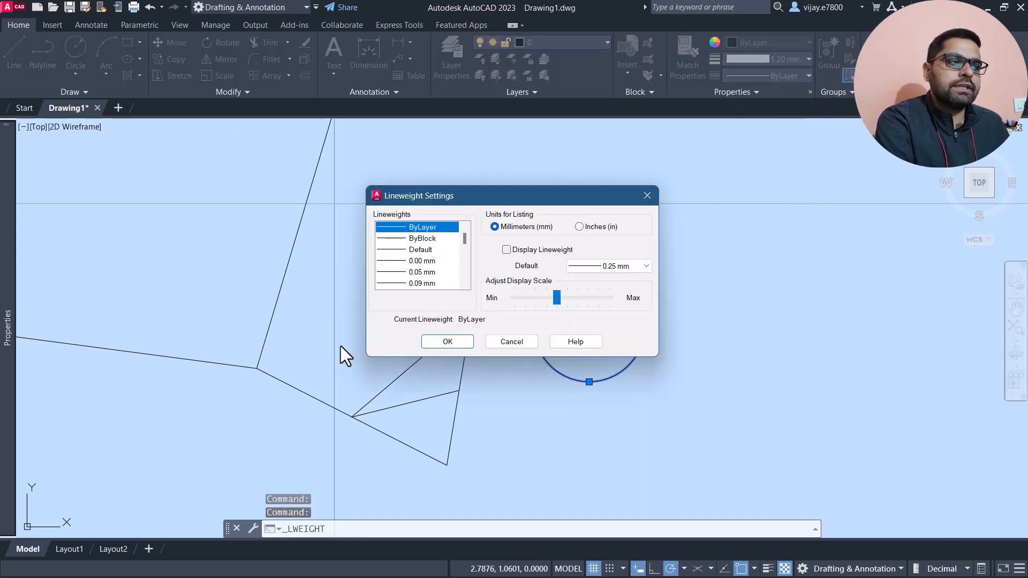
pyautogui.click(512, 250)
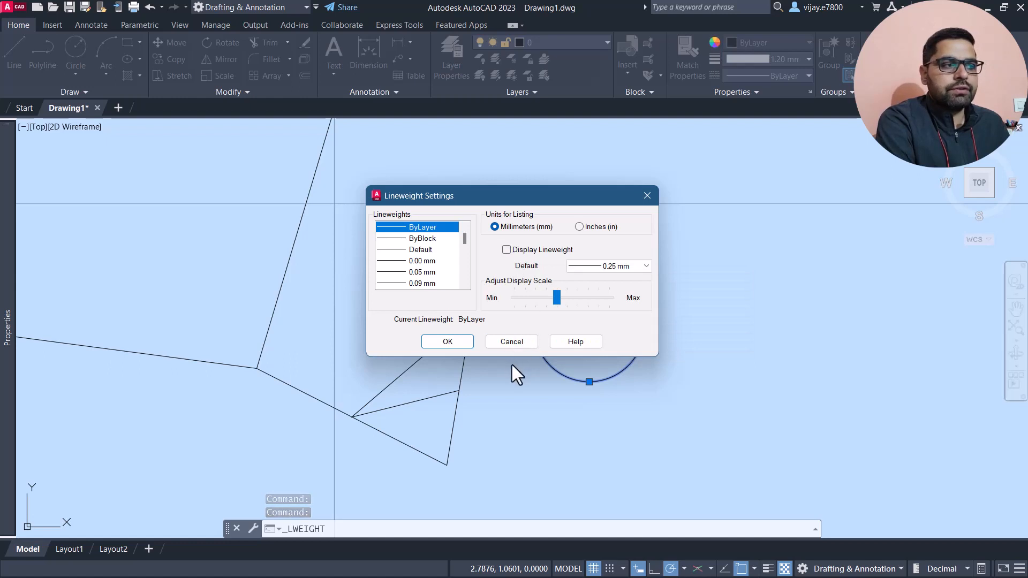
pyautogui.click(513, 250)
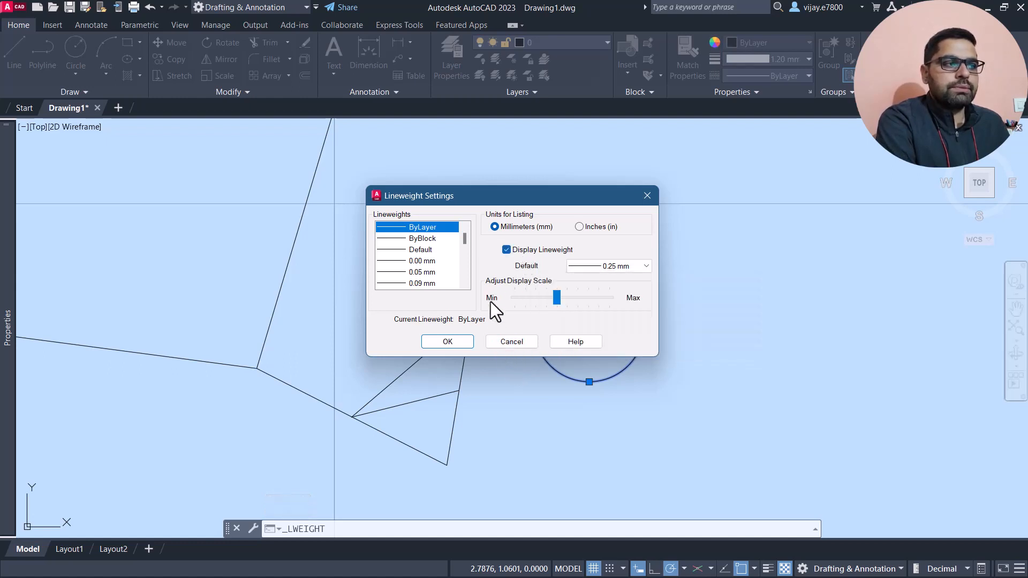
pyautogui.click(447, 342)
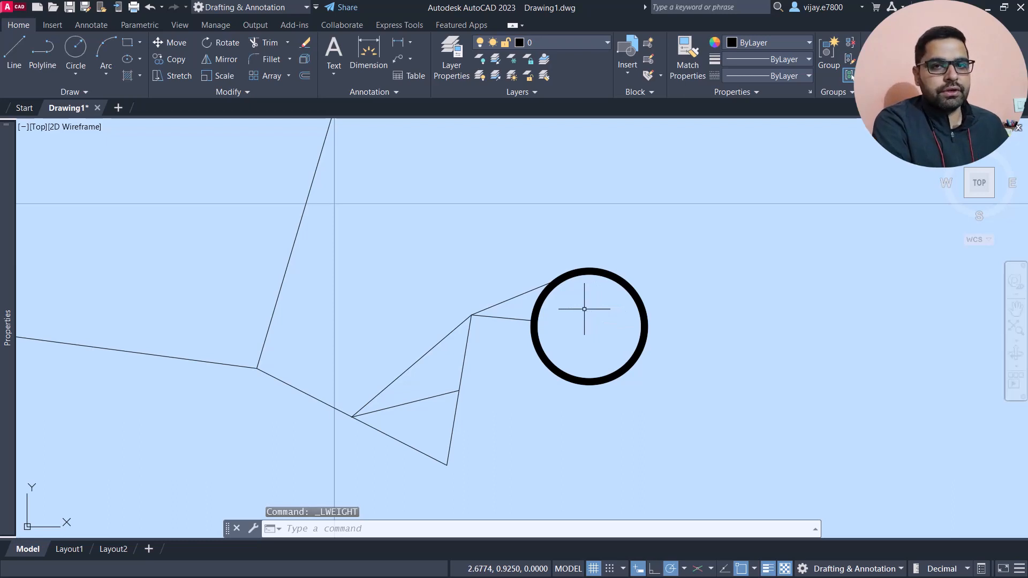
# - Toggle the lineweight display off and on several times to compare the circle's thickness, ending with it on
pyautogui.click(766, 569)
pyautogui.click(769, 569)
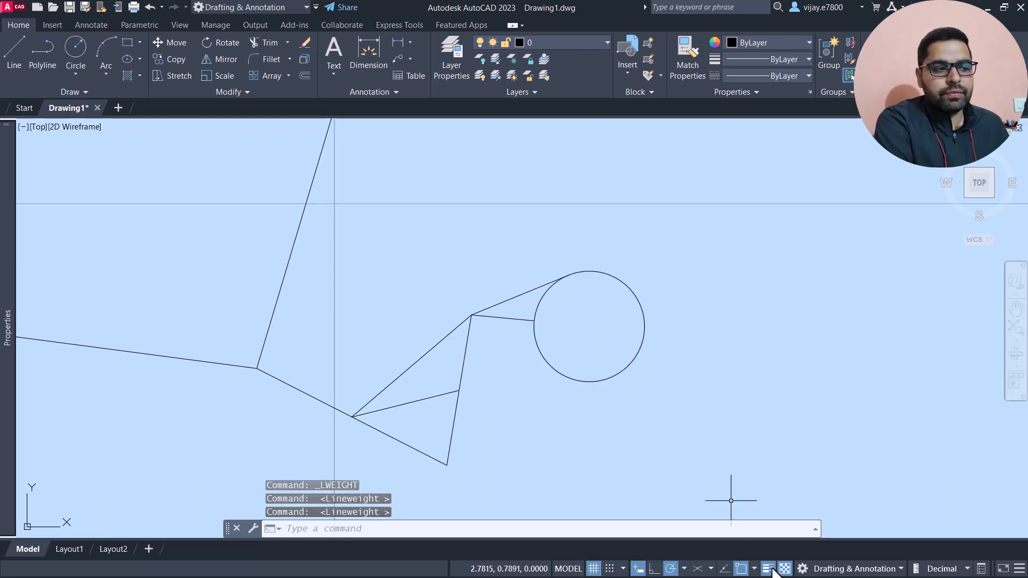
pyautogui.click(768, 570)
pyautogui.click(769, 569)
pyautogui.click(768, 570)
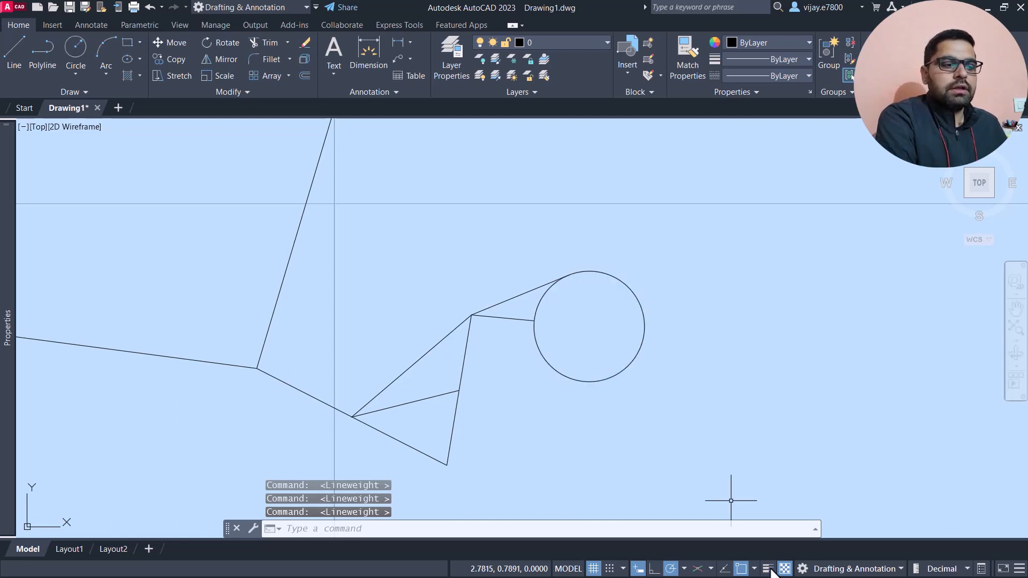
pyautogui.click(768, 569)
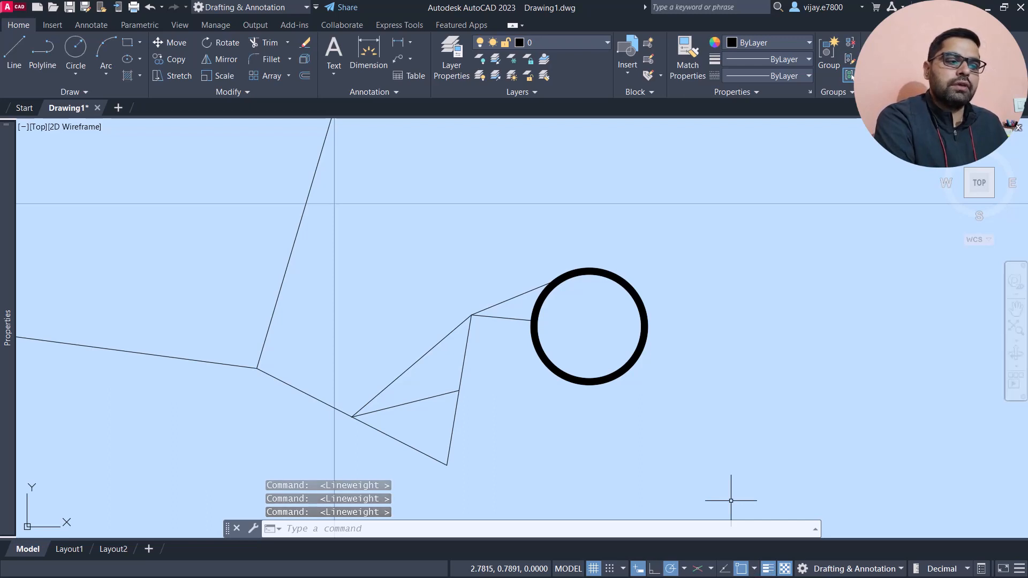
# - Switch the lineweight display off and back on twice to check its effect on the circle
pyautogui.click(767, 569)
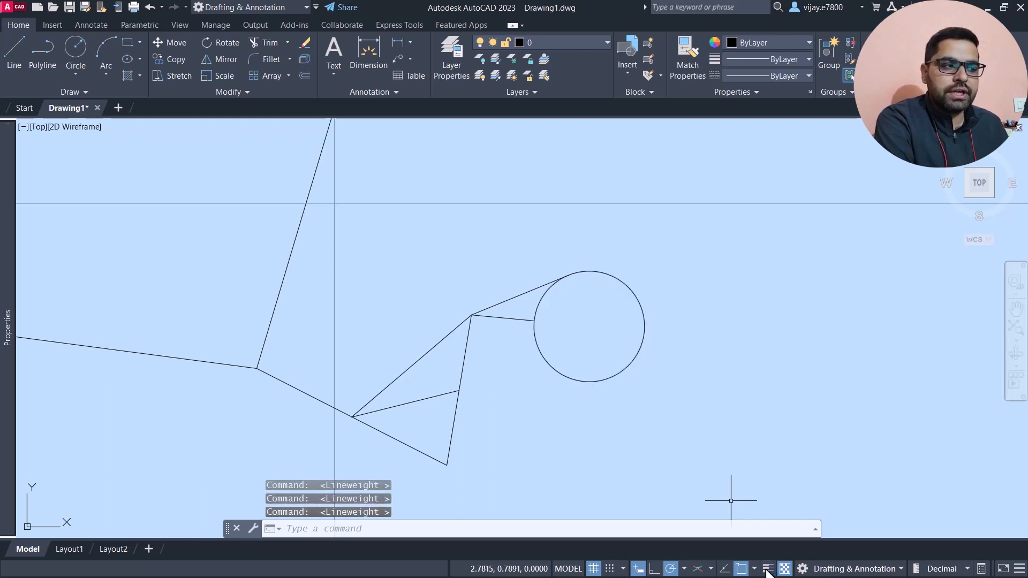
pyautogui.click(767, 569)
pyautogui.click(767, 569)
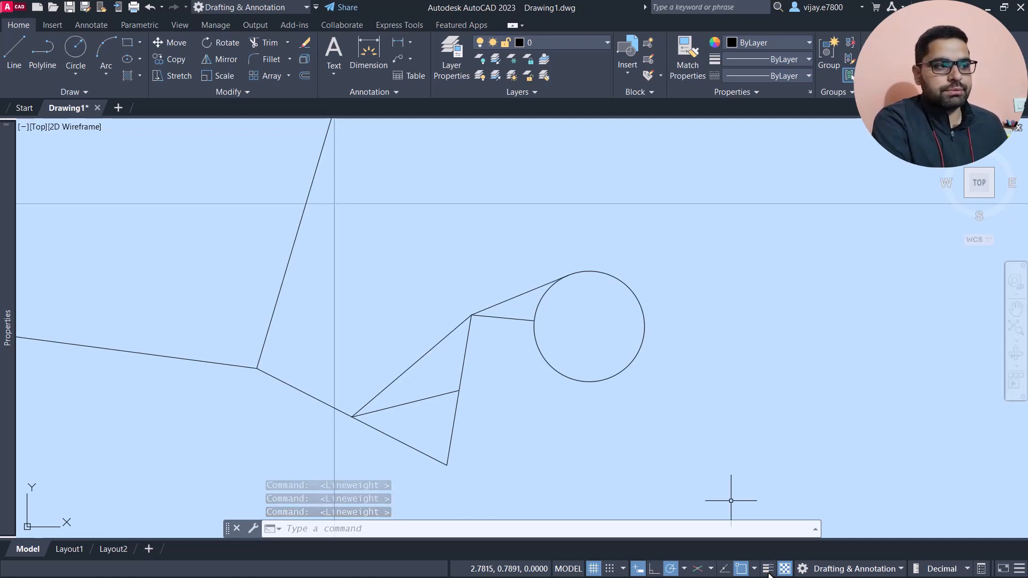
pyautogui.click(768, 569)
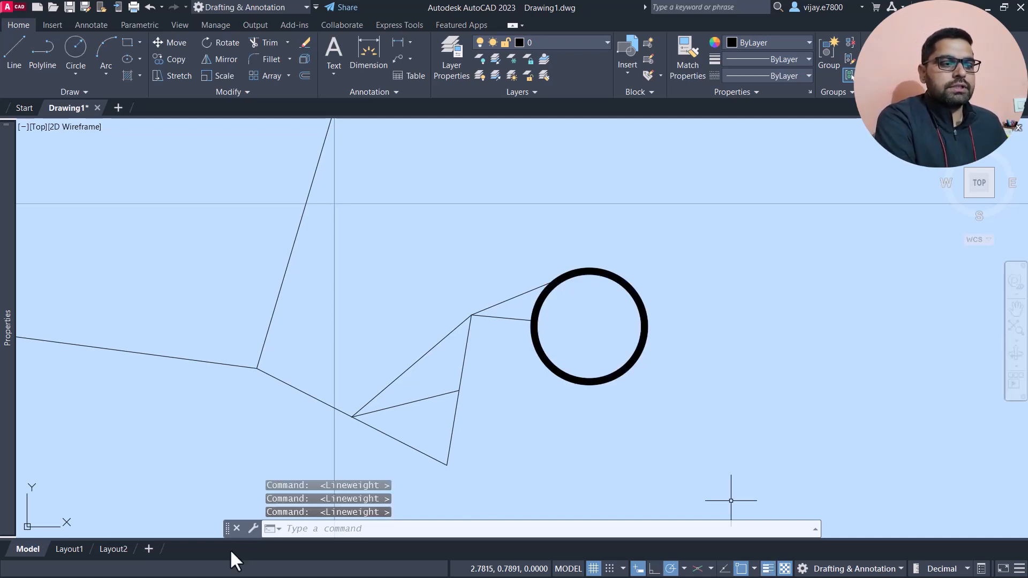
# - Set the circle's transparency to 75 in its properties and deselect it
pyautogui.click(649, 367)
pyautogui.click(616, 351)
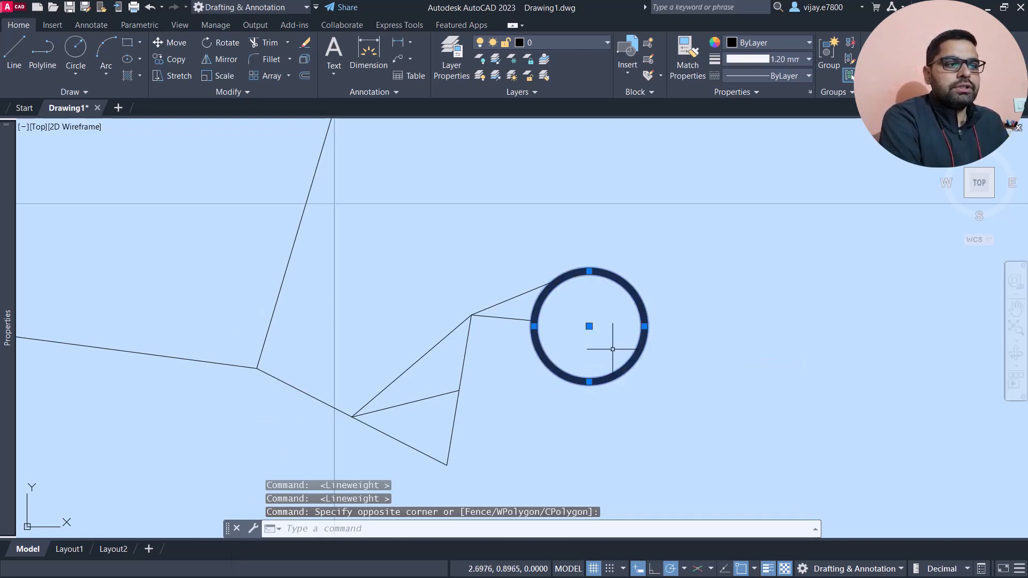
pyautogui.rightClick(619, 357)
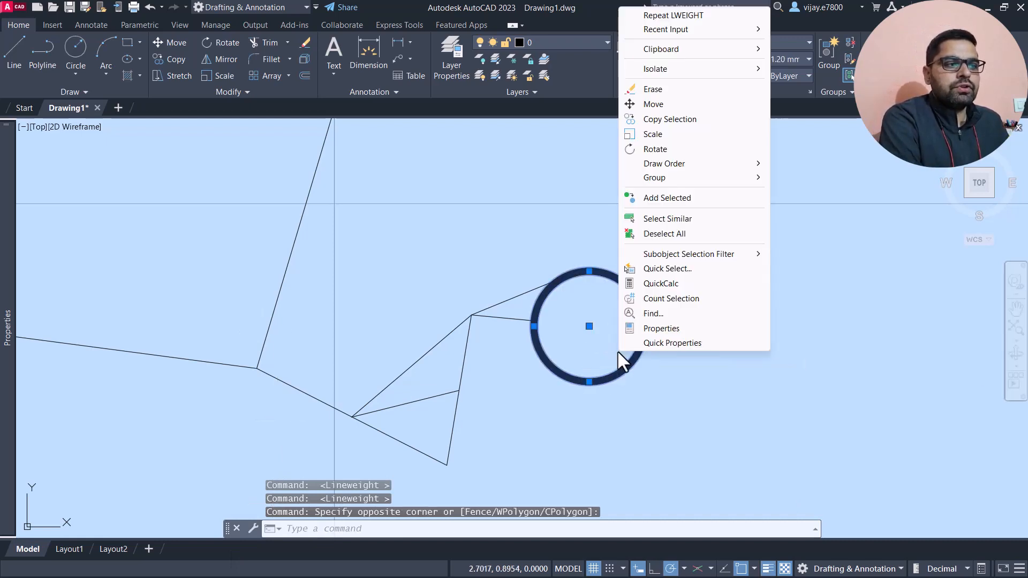
pyautogui.click(674, 326)
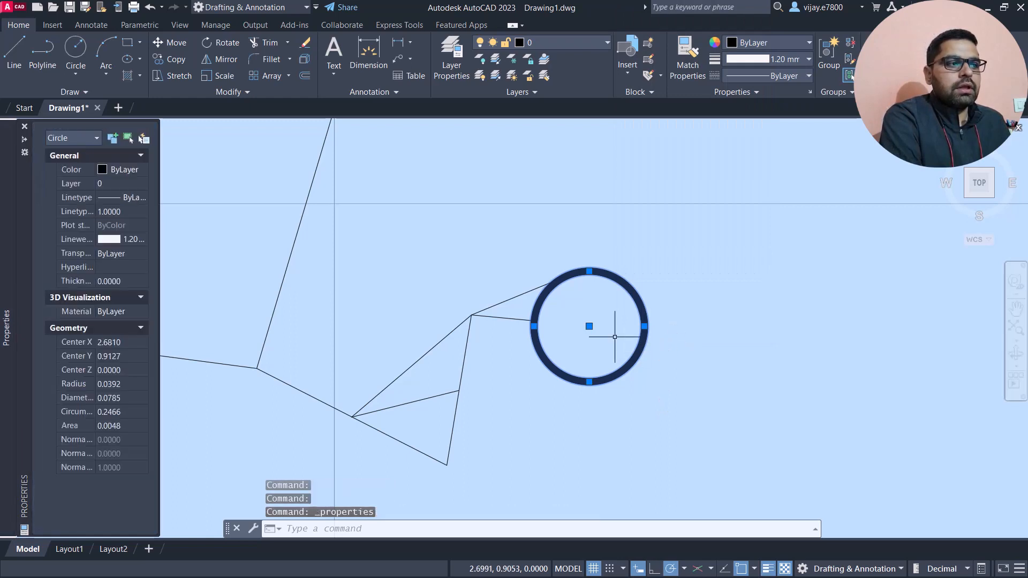
pyautogui.click(115, 253)
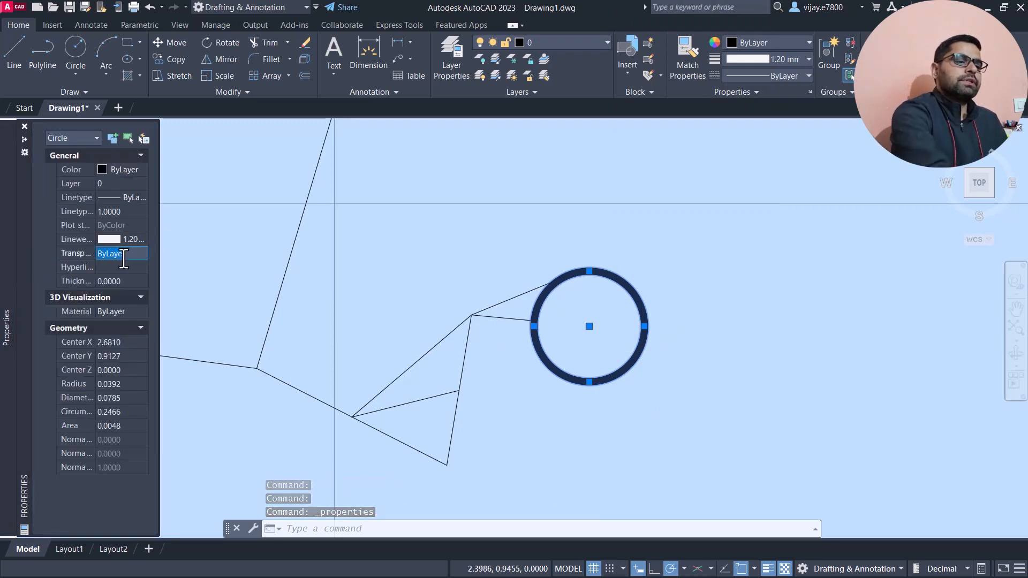
pyautogui.write('75')
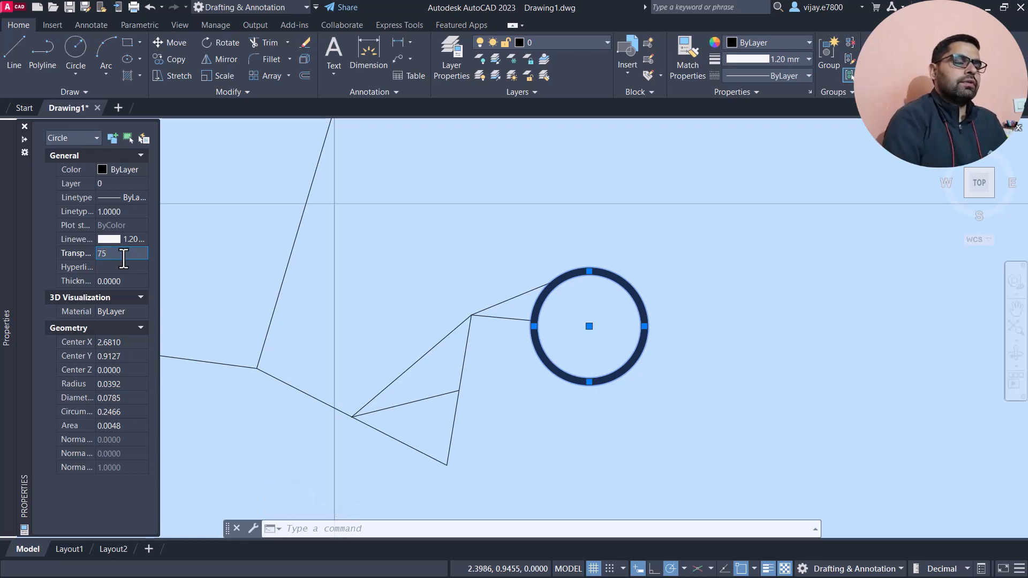
pyautogui.press('Return')
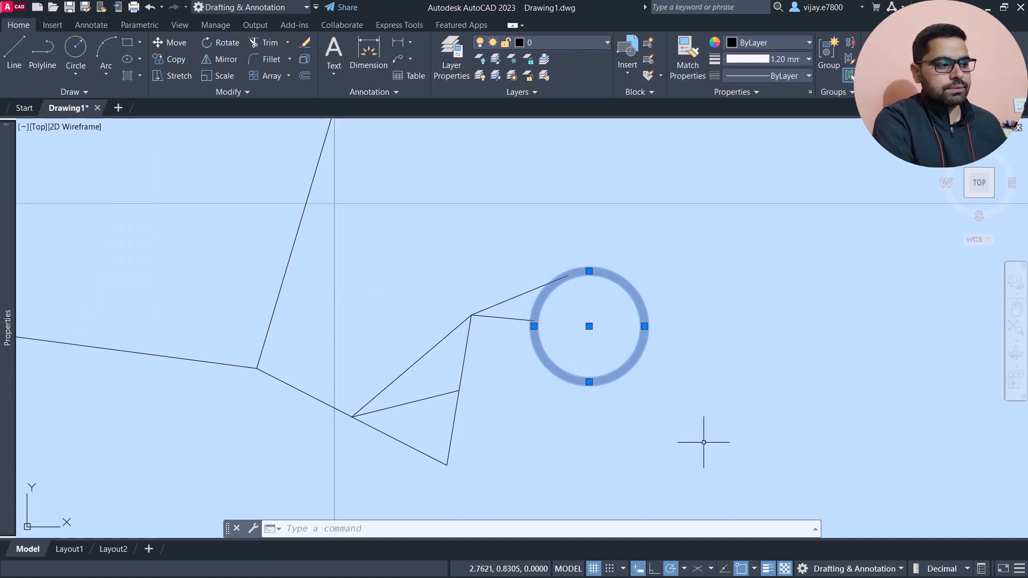
pyautogui.press('Escape')
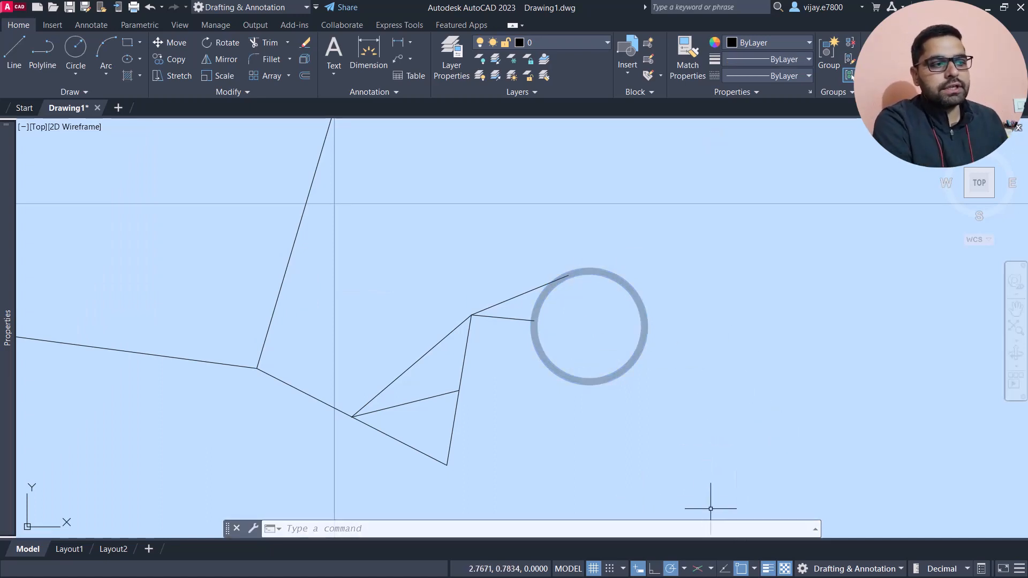
# - Toggle the transparency display to compare the circle's appearance, ending with it off
pyautogui.click(784, 568)
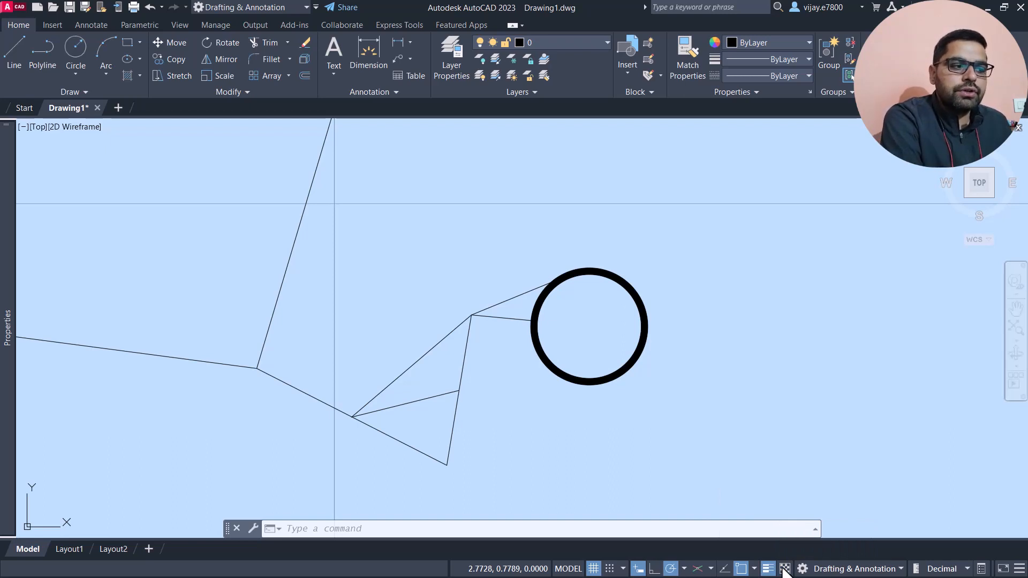
pyautogui.click(784, 568)
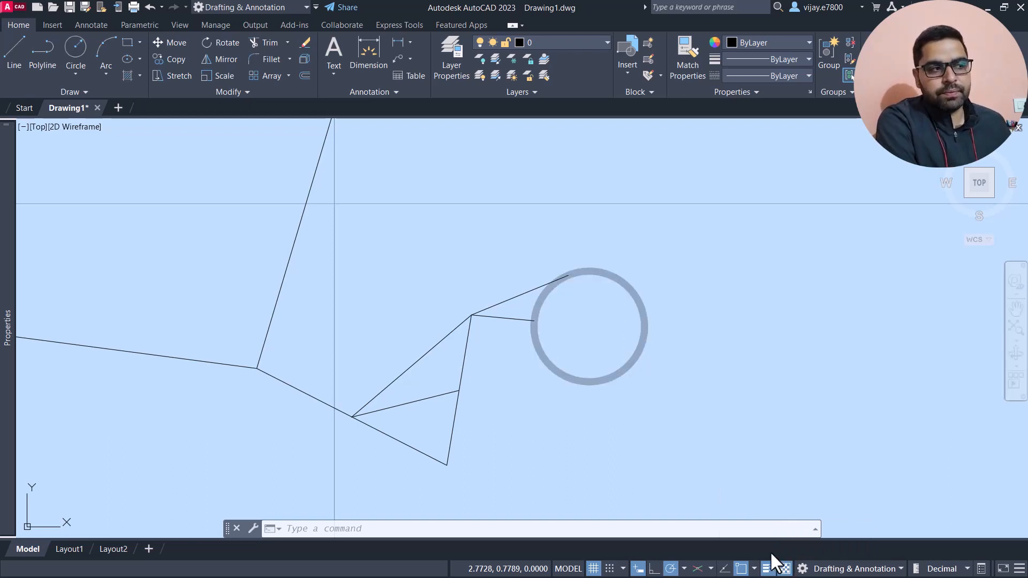
pyautogui.click(784, 568)
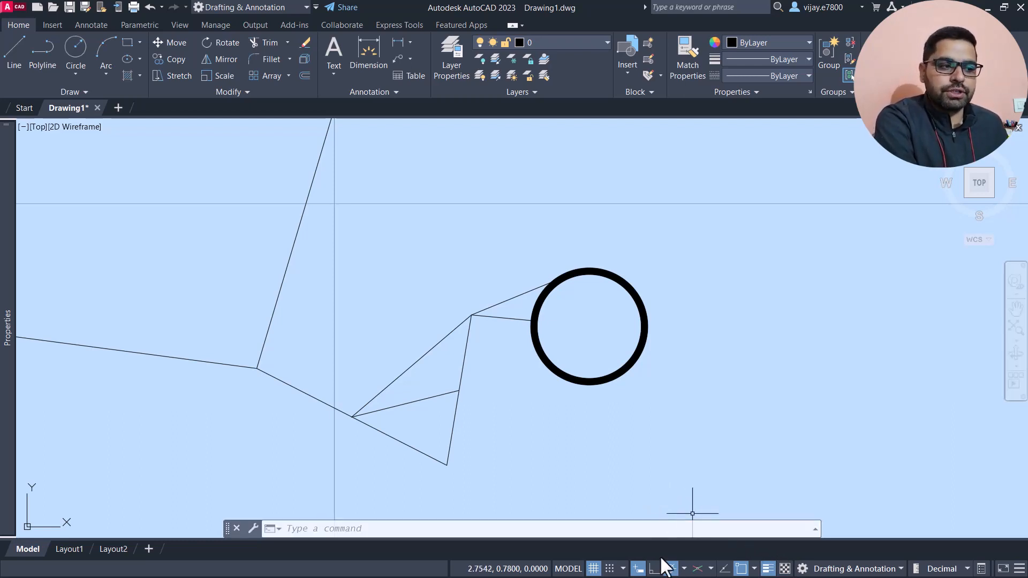
# - Review the available workspaces and the drawing unit formats without changing either
pyautogui.click(834, 570)
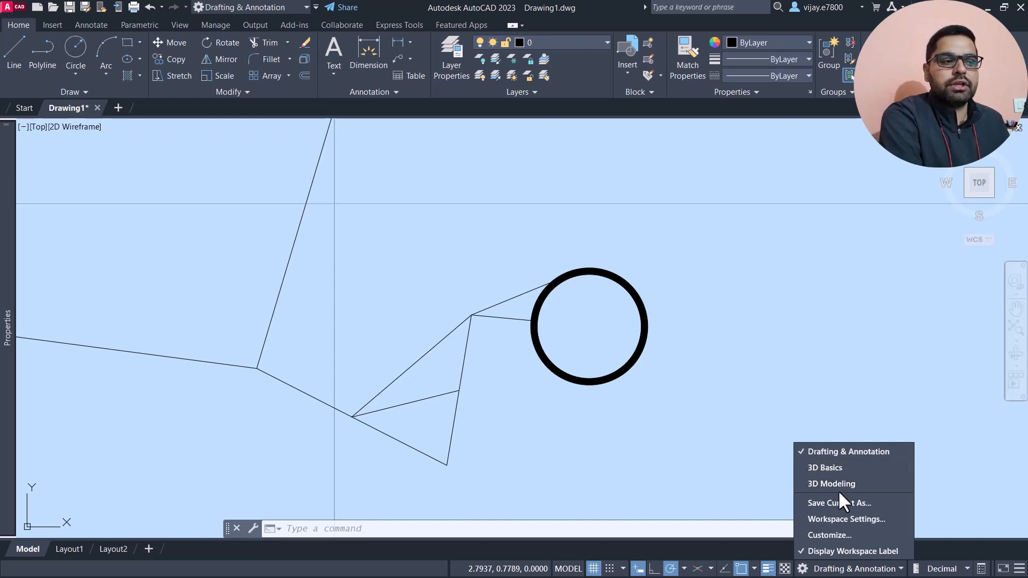
pyautogui.click(867, 576)
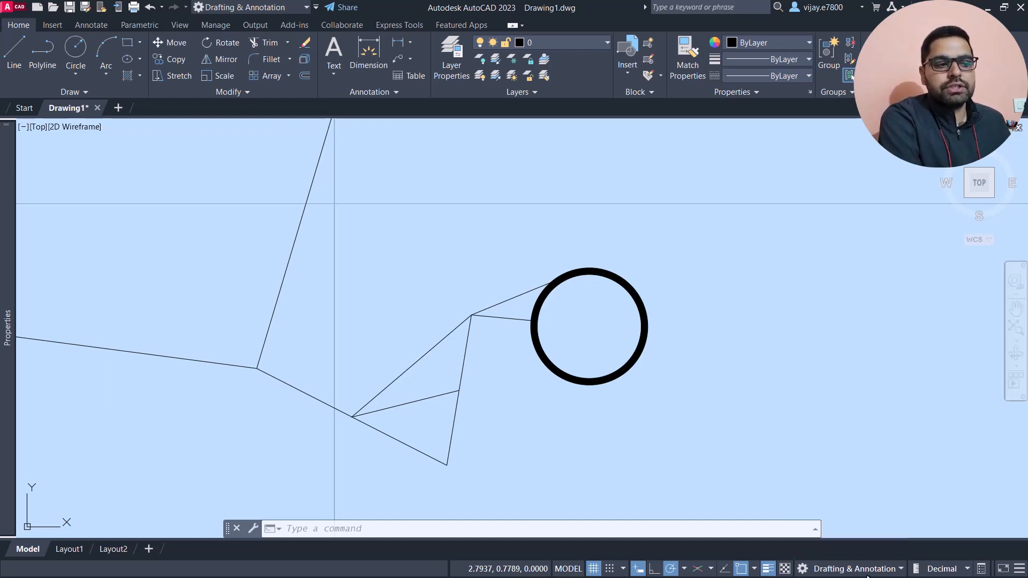
pyautogui.click(967, 571)
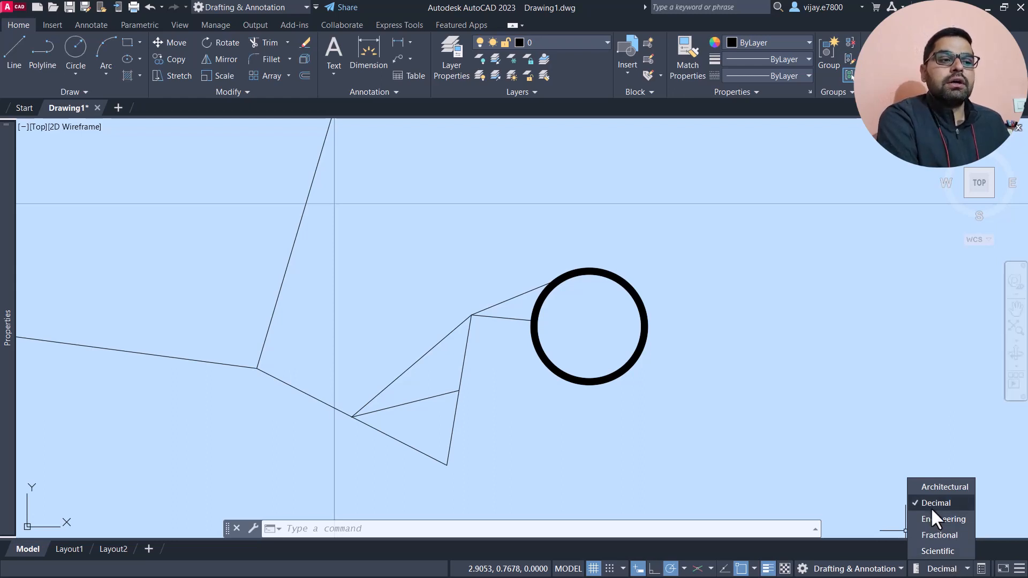
pyautogui.click(956, 573)
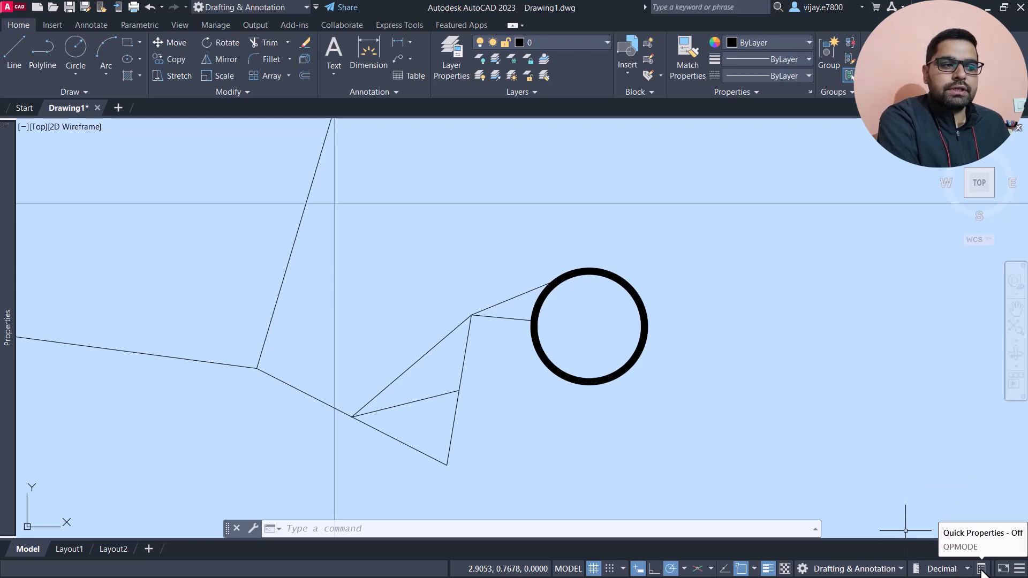
# - Turn Quick Properties on and off twice to view the selected circle's properties, ending with it off
pyautogui.click(728, 394)
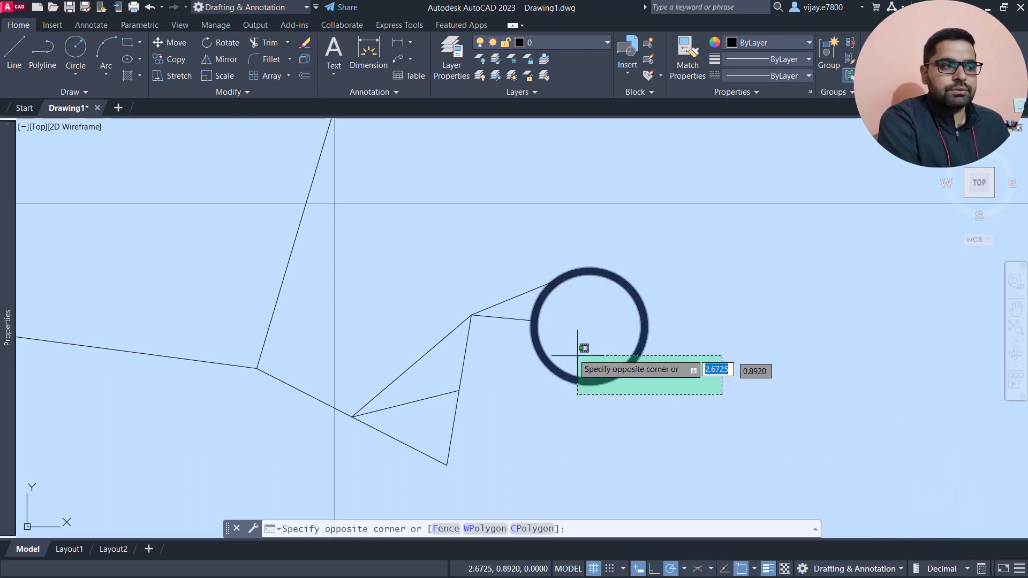
pyautogui.click(568, 340)
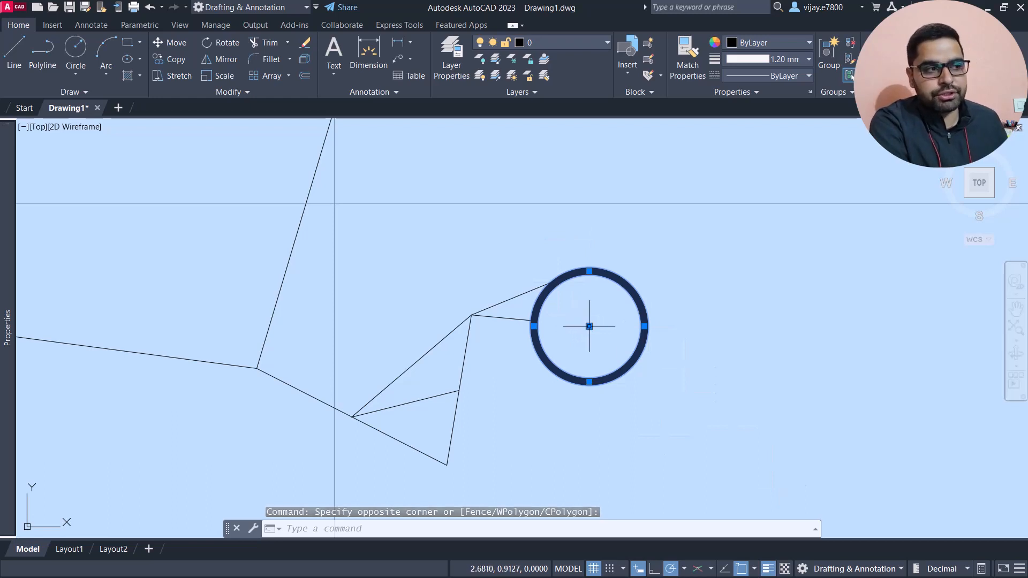
pyautogui.click(981, 569)
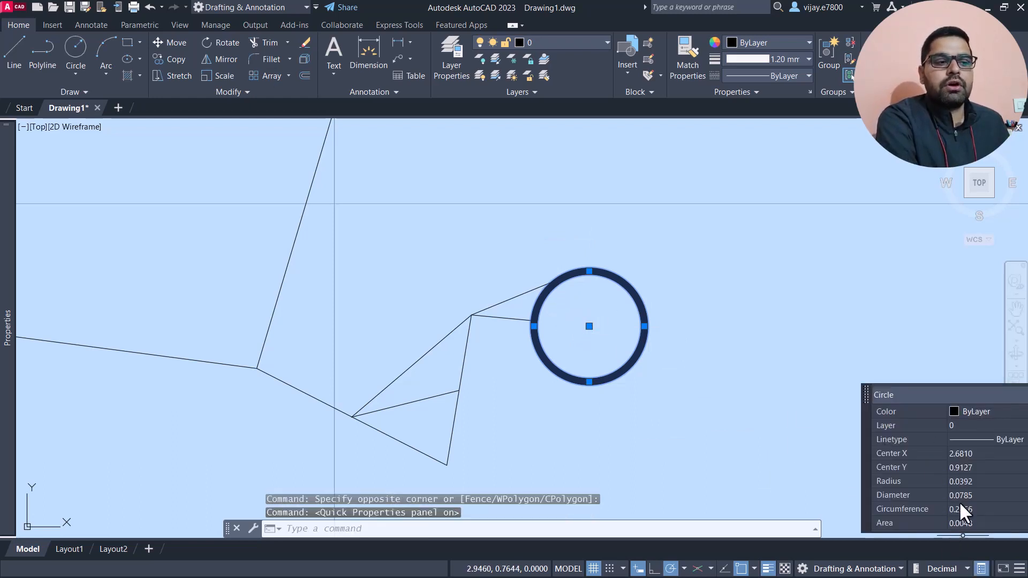
pyautogui.click(981, 568)
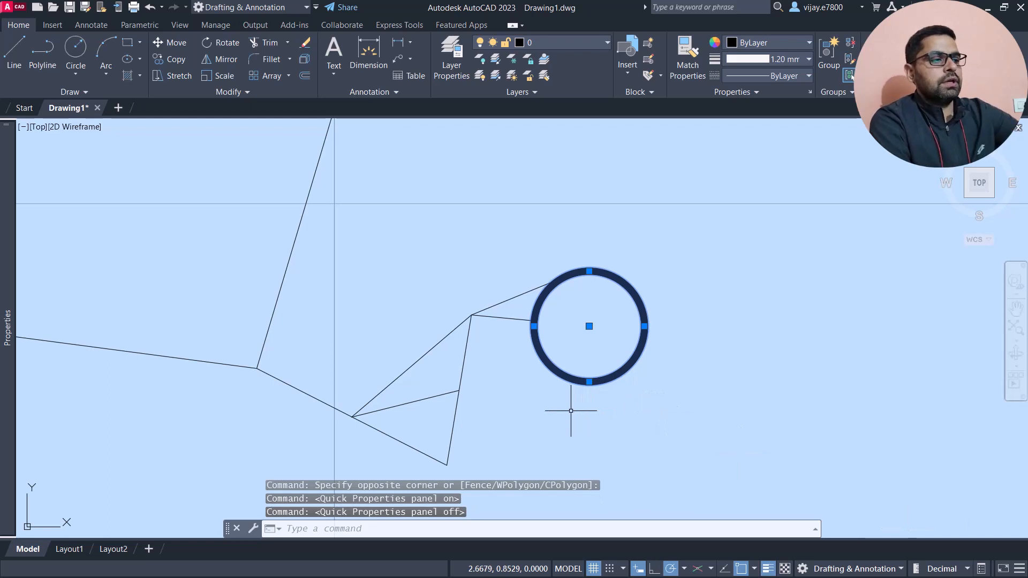
pyautogui.press('Escape')
pyautogui.click(981, 568)
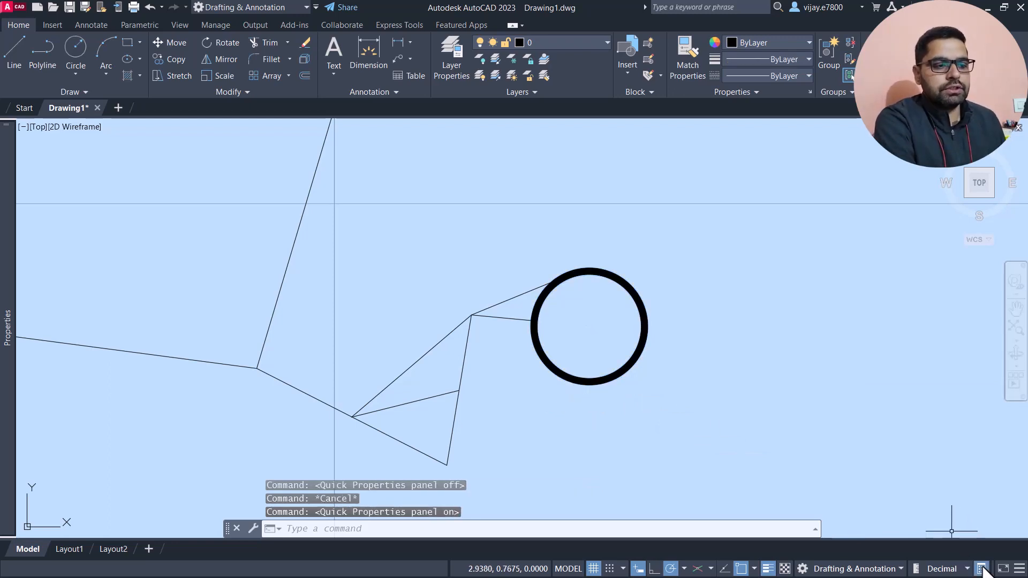
pyautogui.click(634, 354)
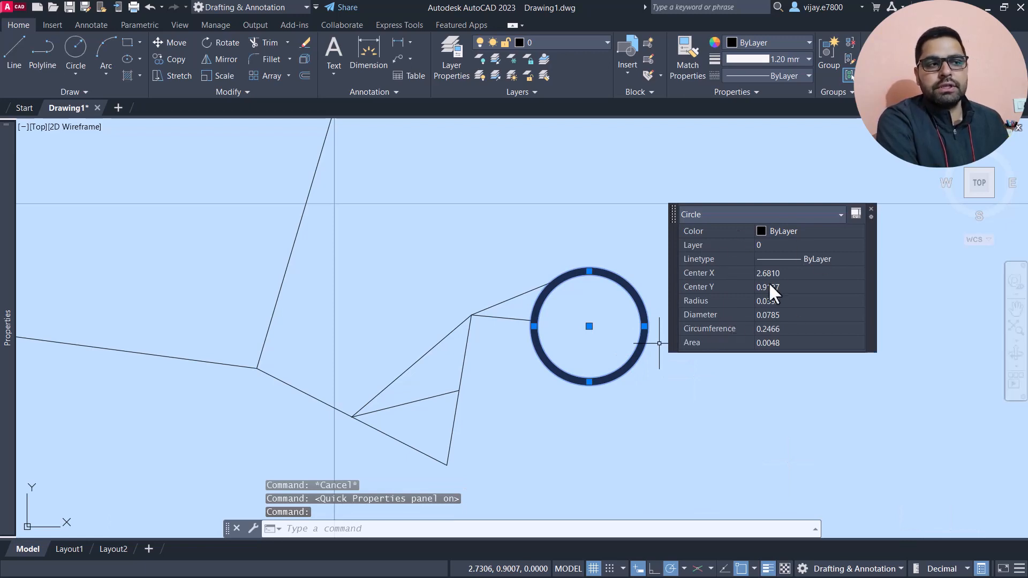
pyautogui.click(981, 569)
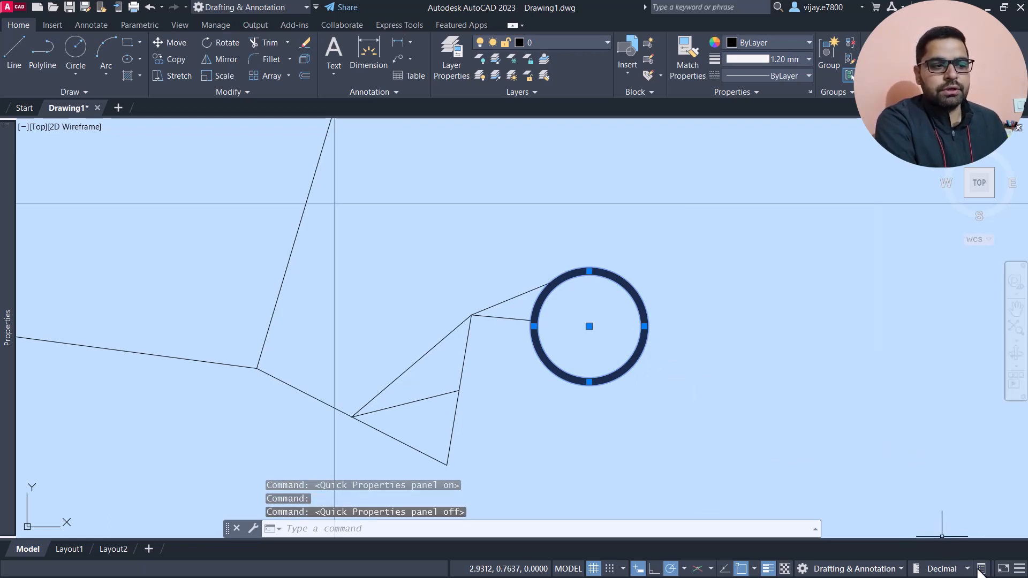
# - Review the status bar customization options, and turn Clean Screen on and back off
pyautogui.click(1019, 569)
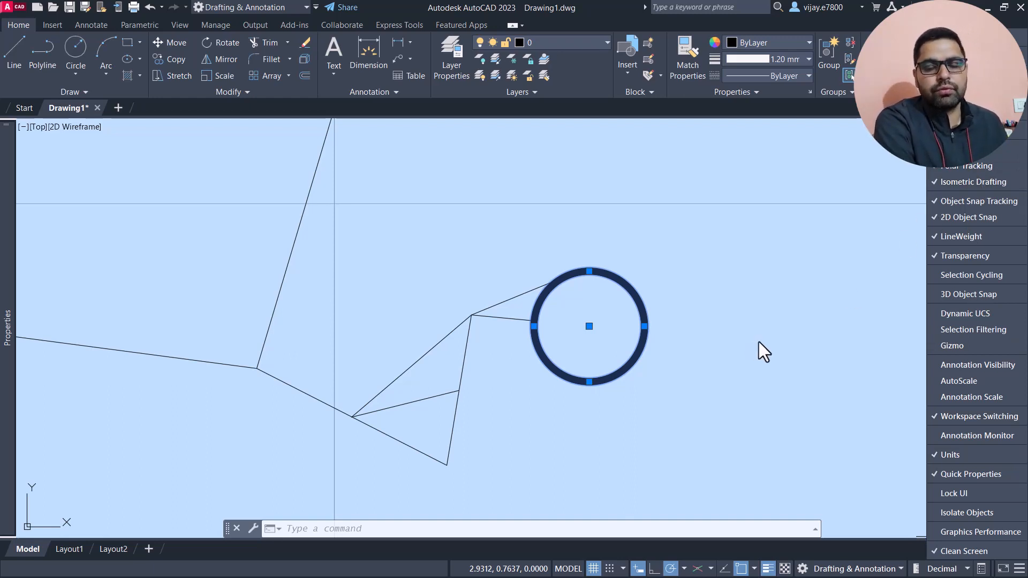
pyautogui.click(743, 342)
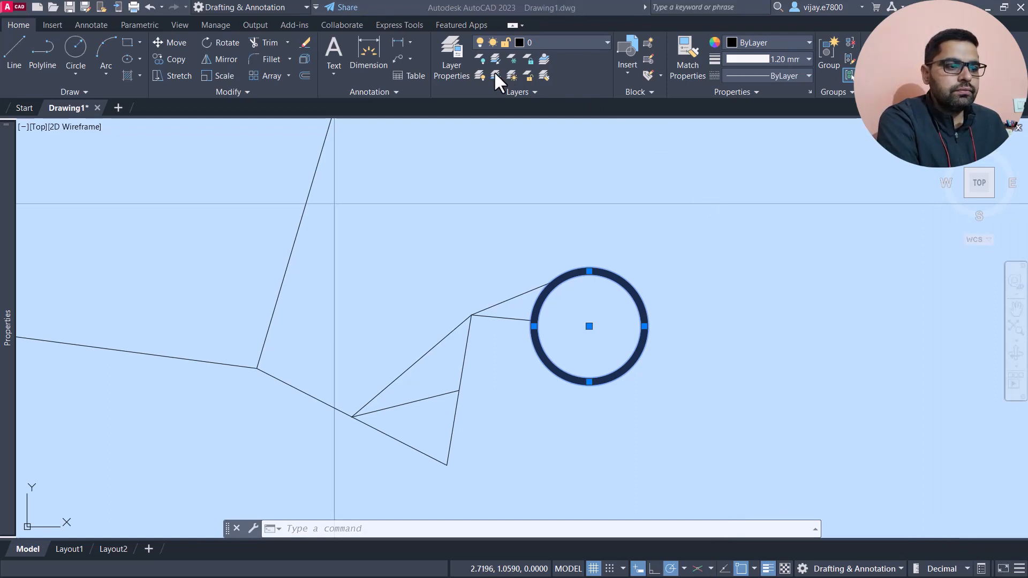
pyautogui.click(1003, 568)
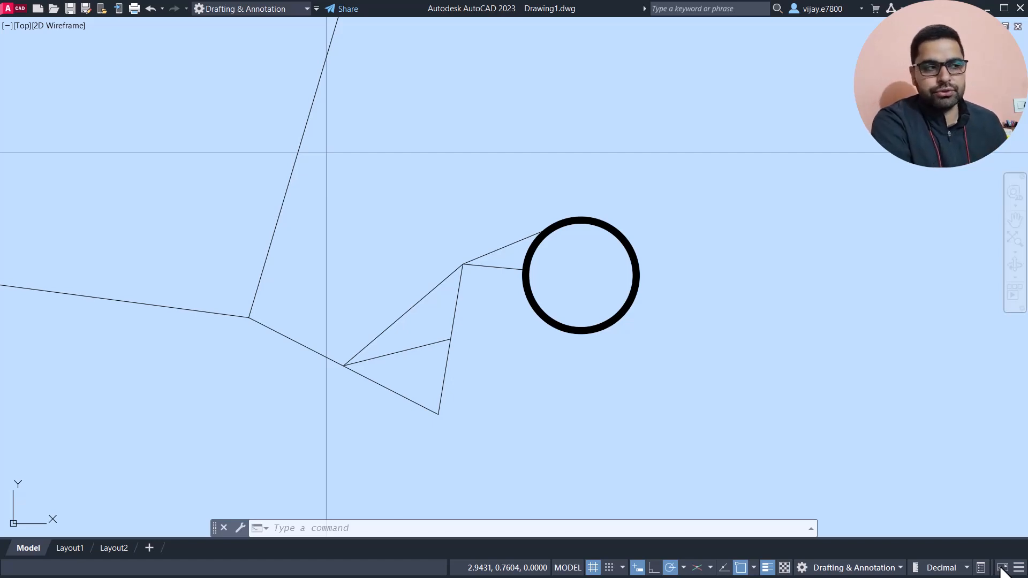
pyautogui.click(1002, 568)
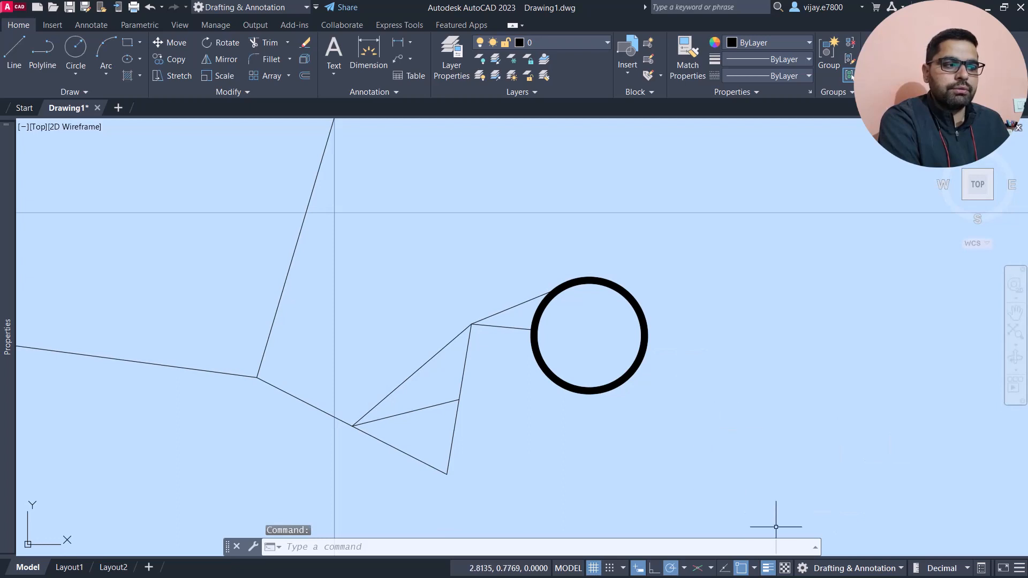
# - Open Layout1, alternate between paper space and the viewport's model space twice, and return to the Model view
pyautogui.click(557, 570)
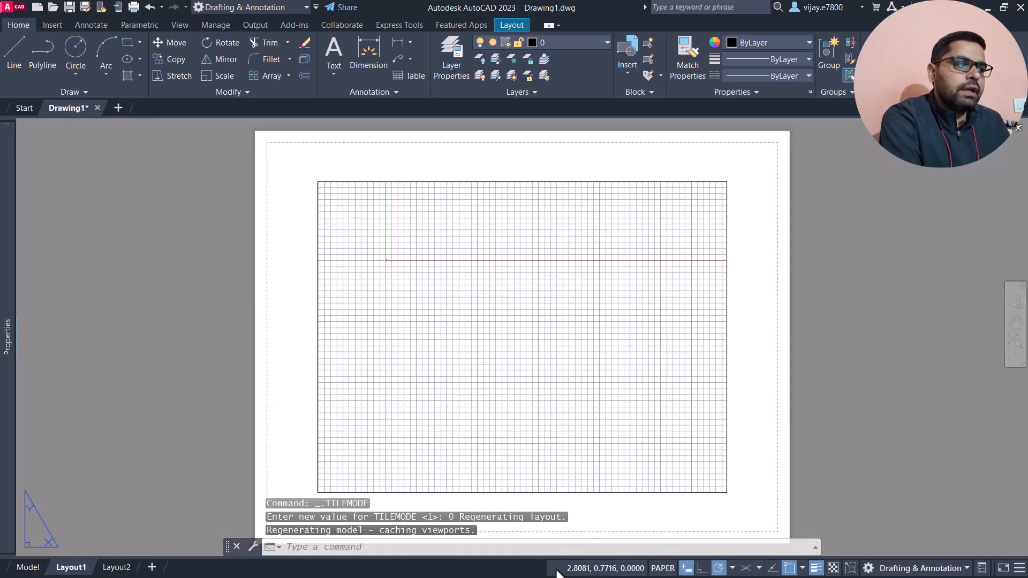
pyautogui.click(664, 568)
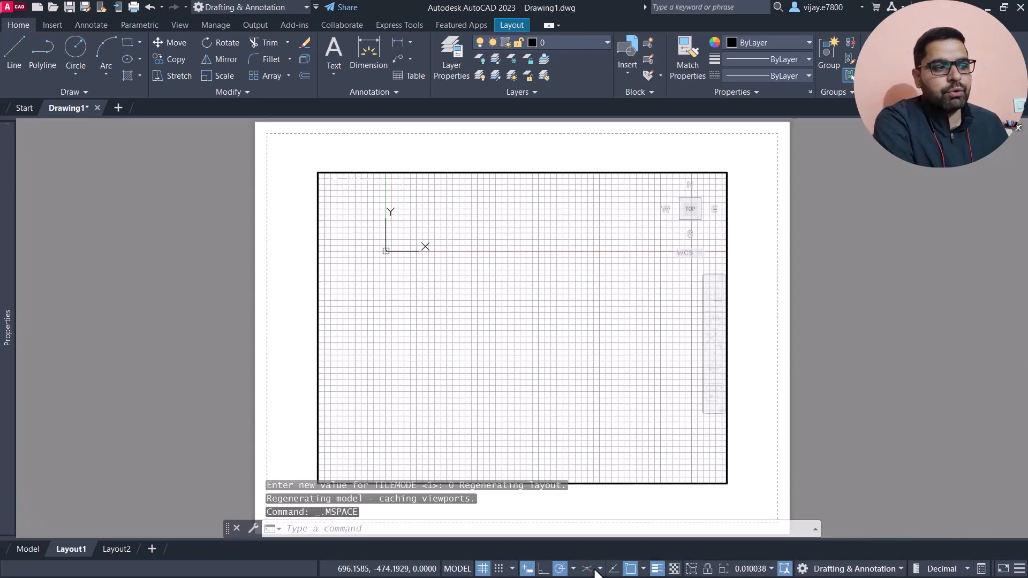
pyautogui.click(464, 572)
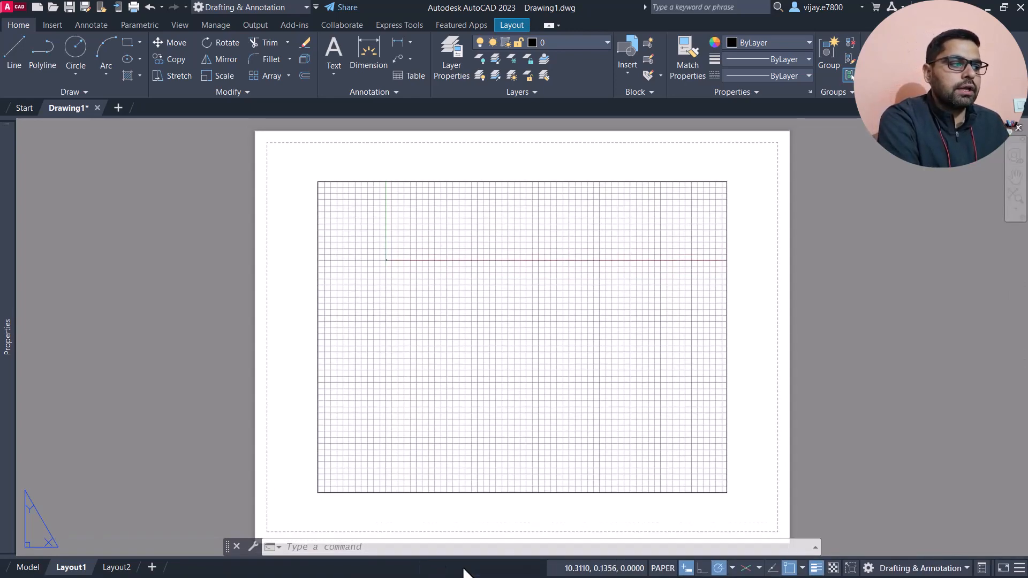
pyautogui.click(664, 571)
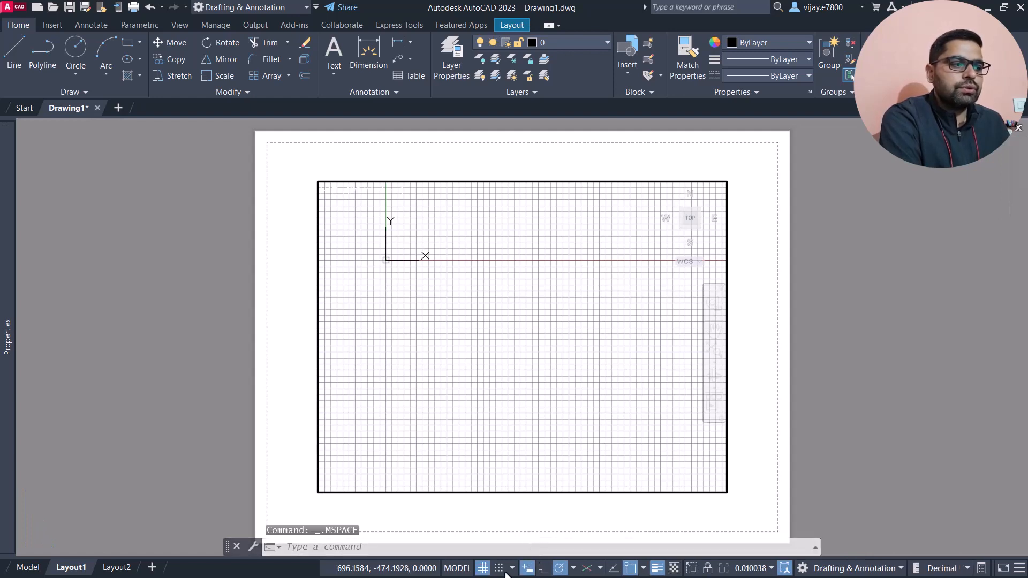
pyautogui.click(464, 570)
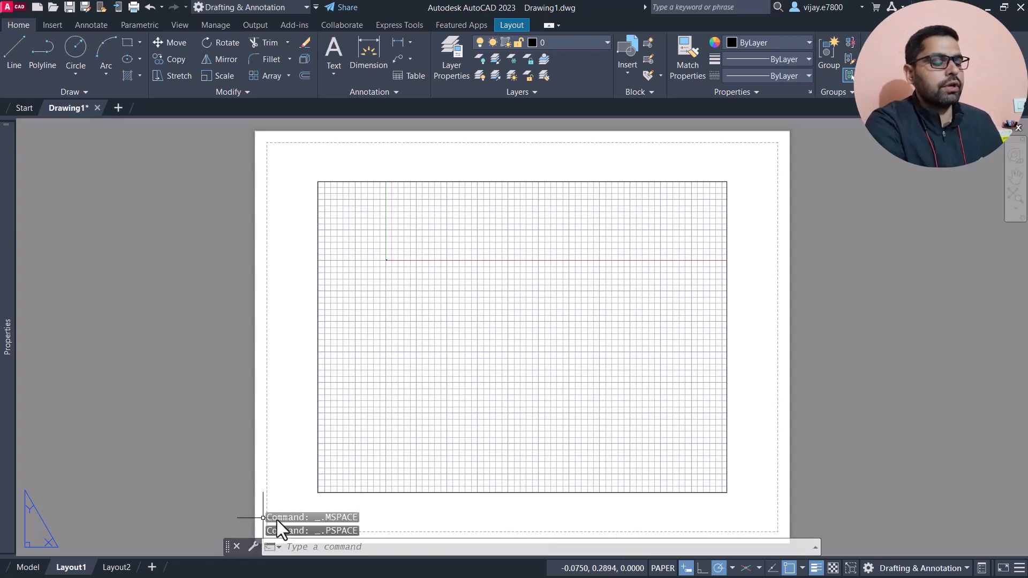
pyautogui.click(28, 566)
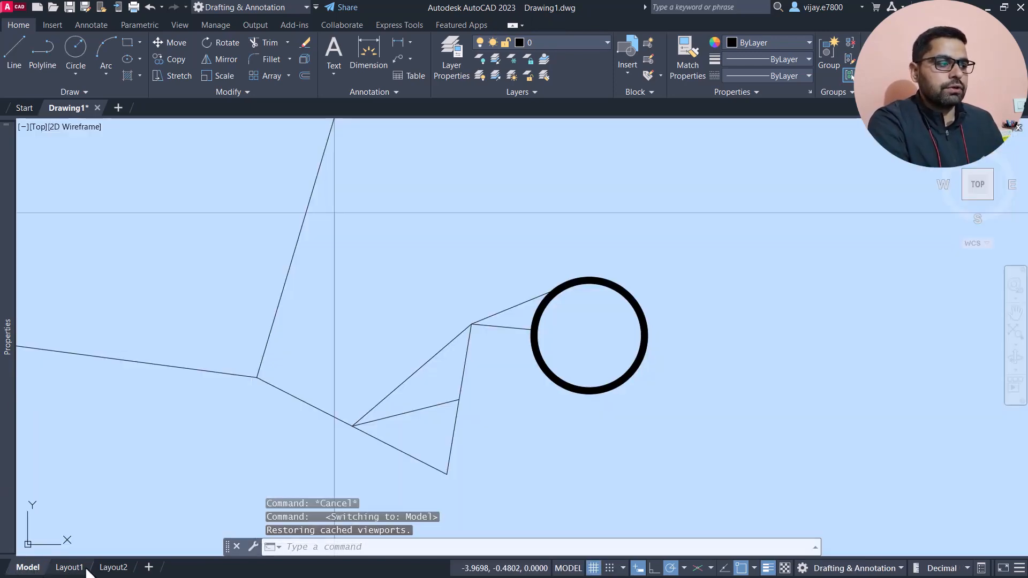
# - Switch from model space to Layout1's paper space once more and go back to the Model view
pyautogui.moveTo(4, 544)
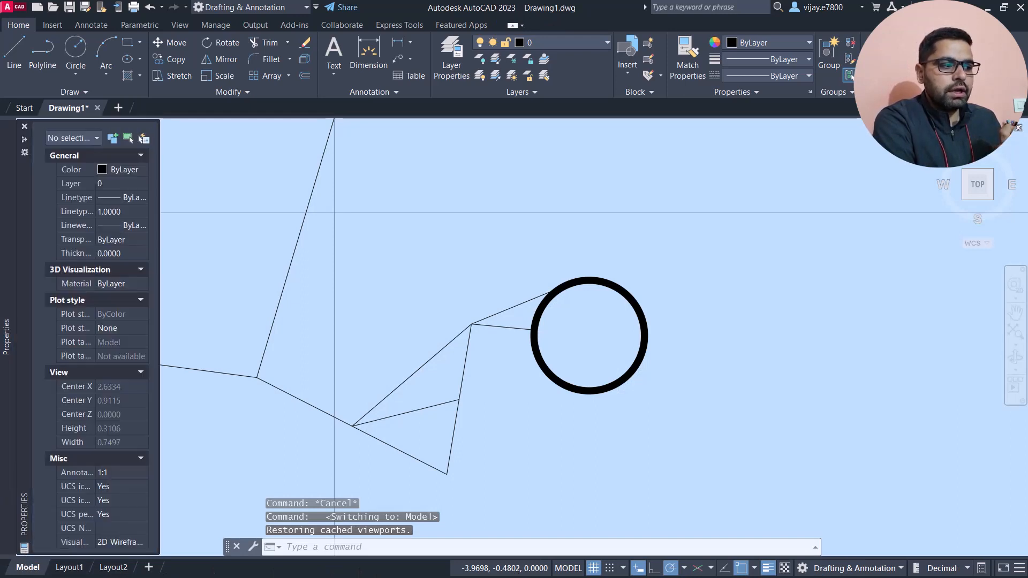
pyautogui.click(575, 569)
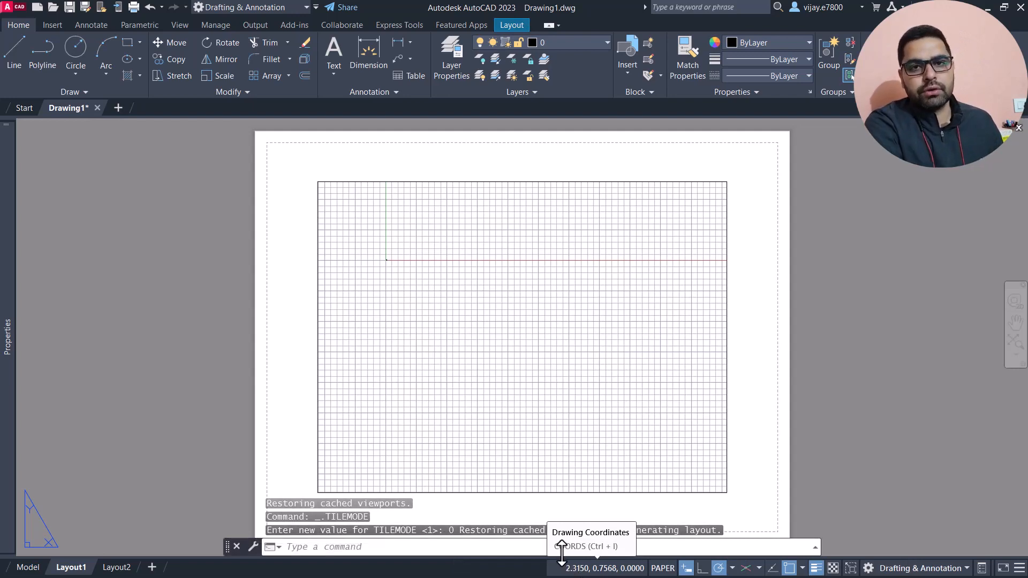
pyautogui.click(28, 567)
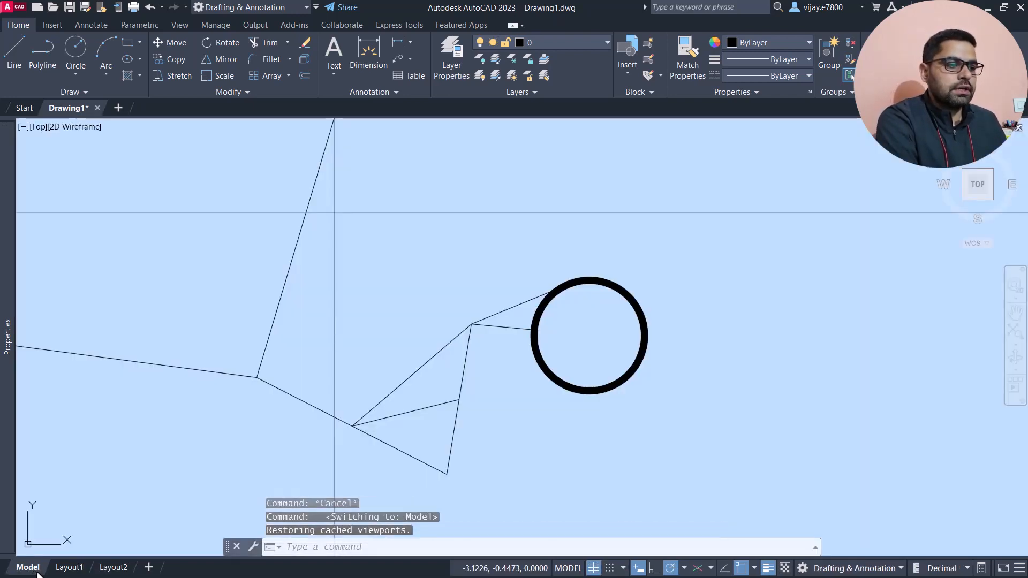